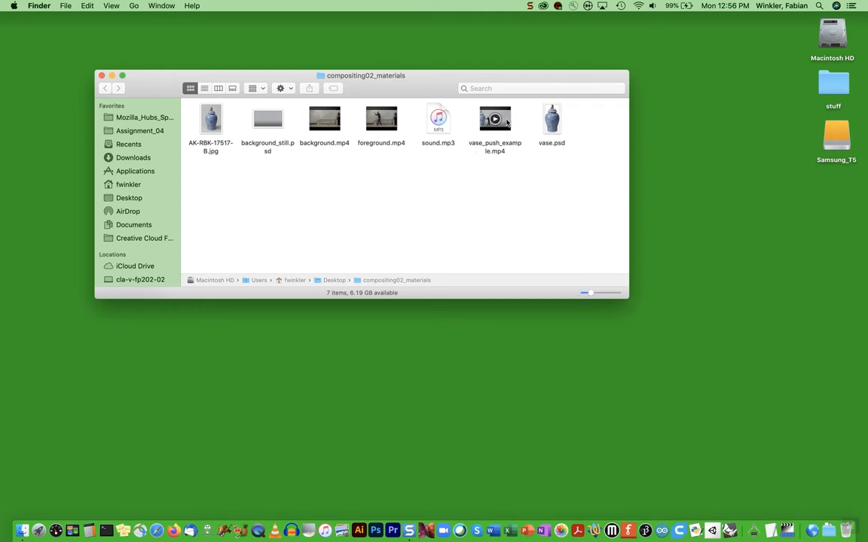
# Play vase_push_example.mp4 in a Quick Look preview and shift the preview window so it fits on the desktop.
pyautogui.click(507, 123)
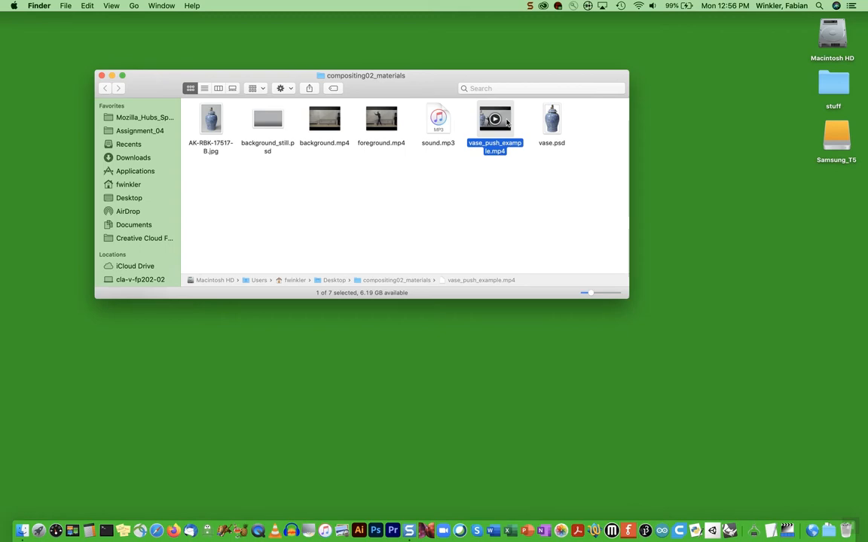
pyautogui.press('space')
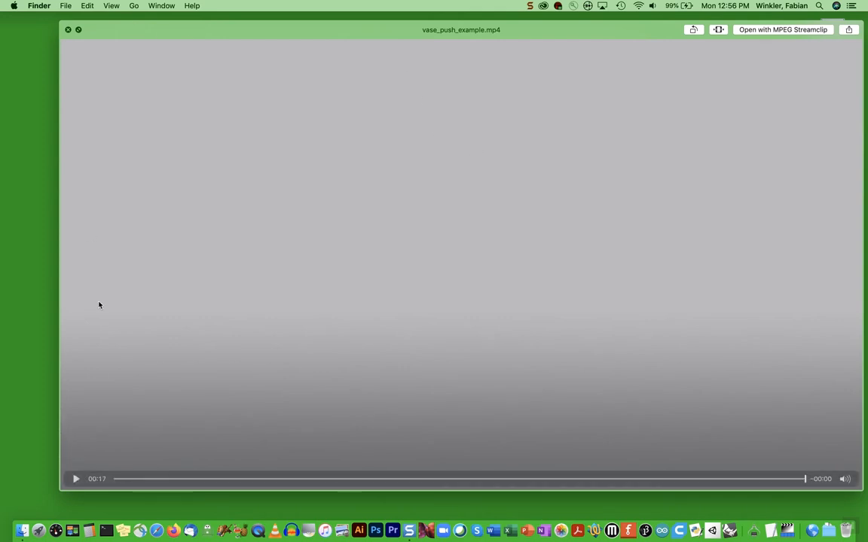
pyautogui.moveTo(354, 30); pyautogui.dragTo(310, 31)
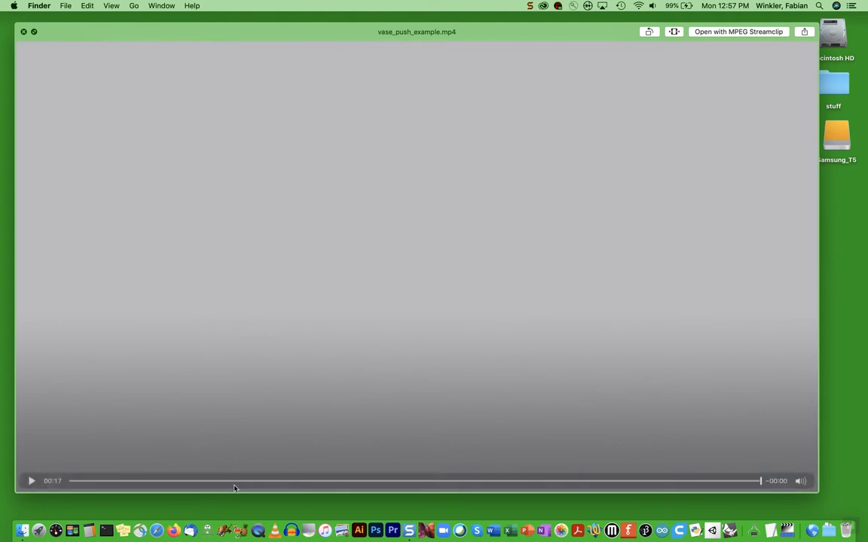
# Examine the composited person and vase in the example video at about 4 and 10 seconds and near the start, and close the preview.
pyautogui.click(223, 481)
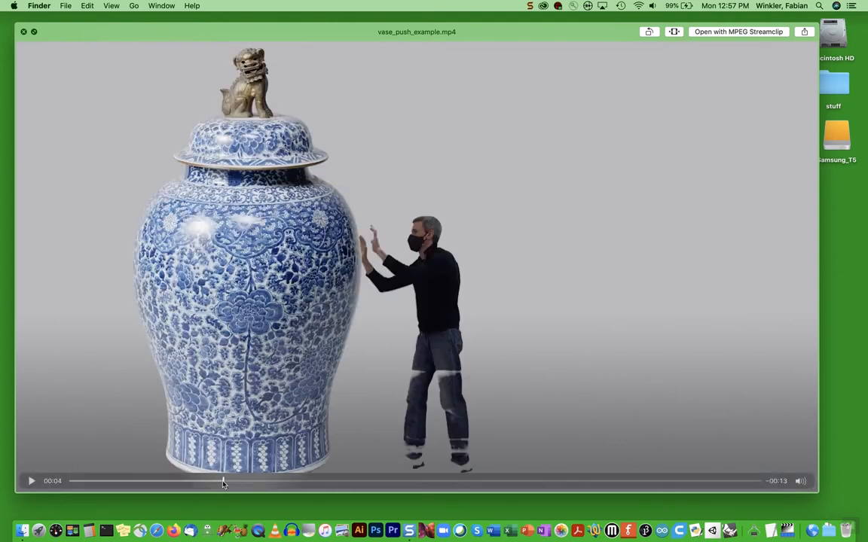
pyautogui.moveTo(223, 482); pyautogui.dragTo(235, 482)
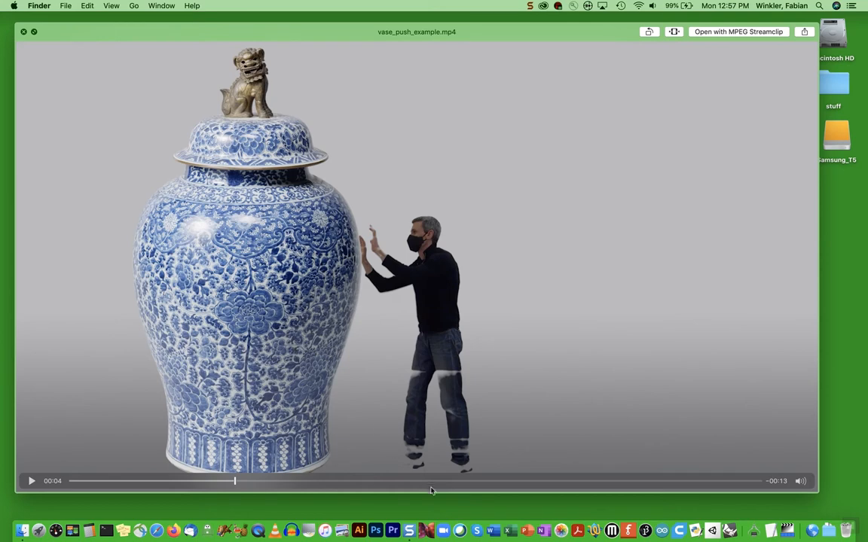
pyautogui.click(460, 482)
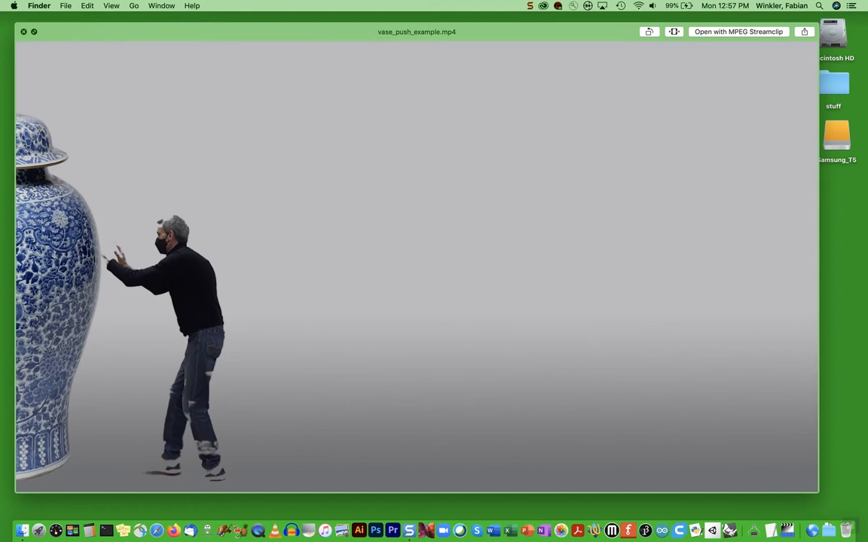
pyautogui.moveTo(145, 472)
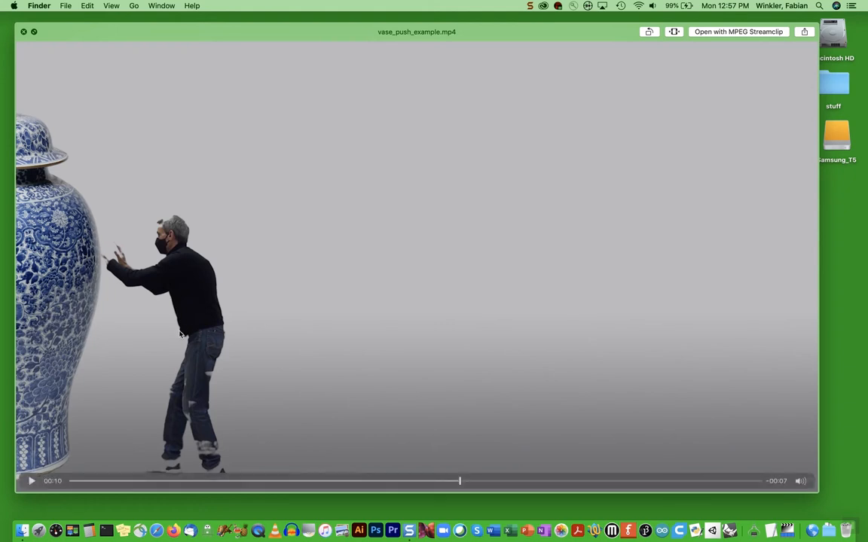
pyautogui.click(140, 480)
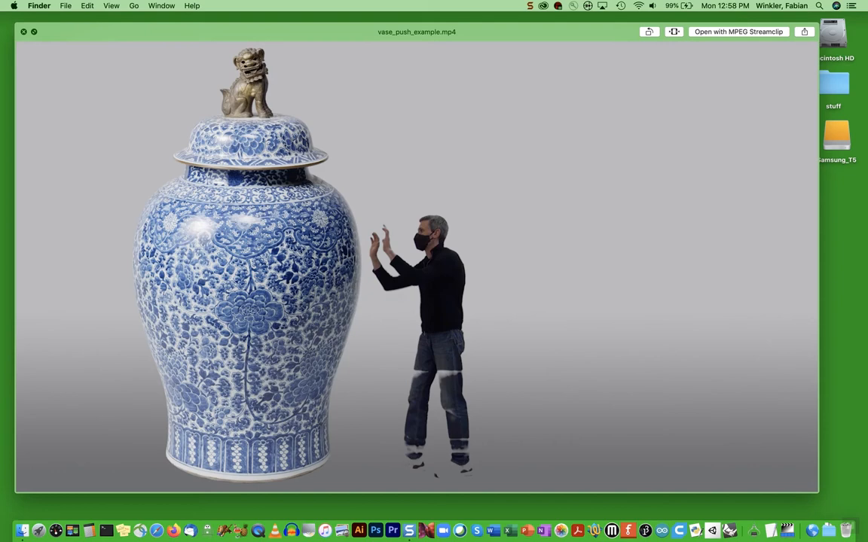
pyautogui.click(23, 33)
pyautogui.click(397, 179)
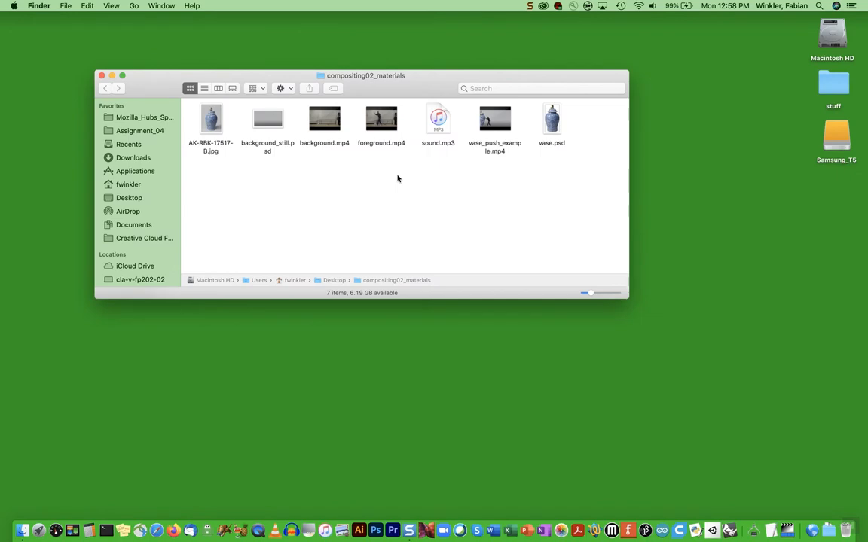
# Preview the original vase photo AK-RBK-17517-B.jpg and the cut-out vase.psd, closing each preview.
pyautogui.click(216, 127)
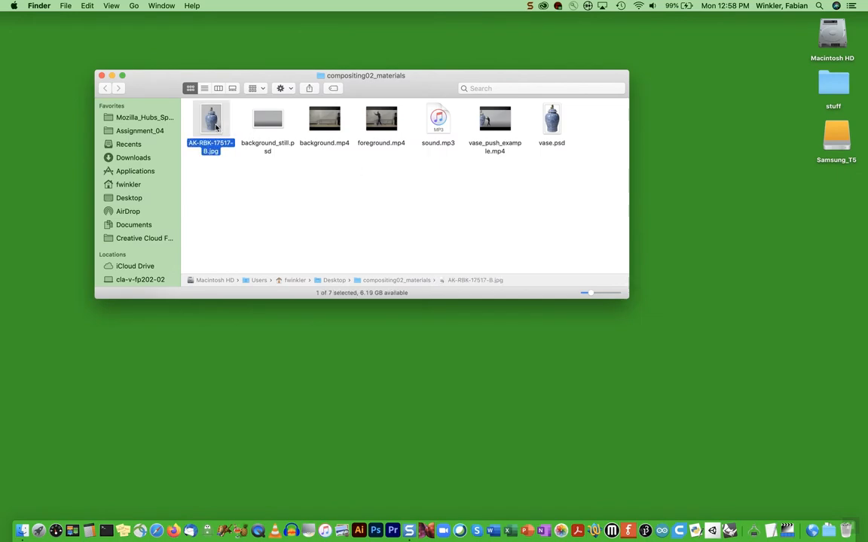
pyautogui.press('space')
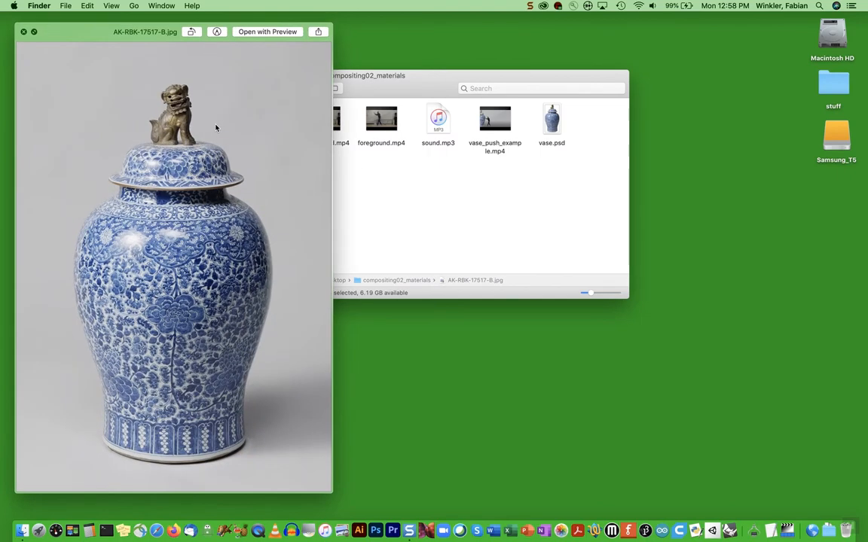
pyautogui.click(24, 32)
pyautogui.click(555, 125)
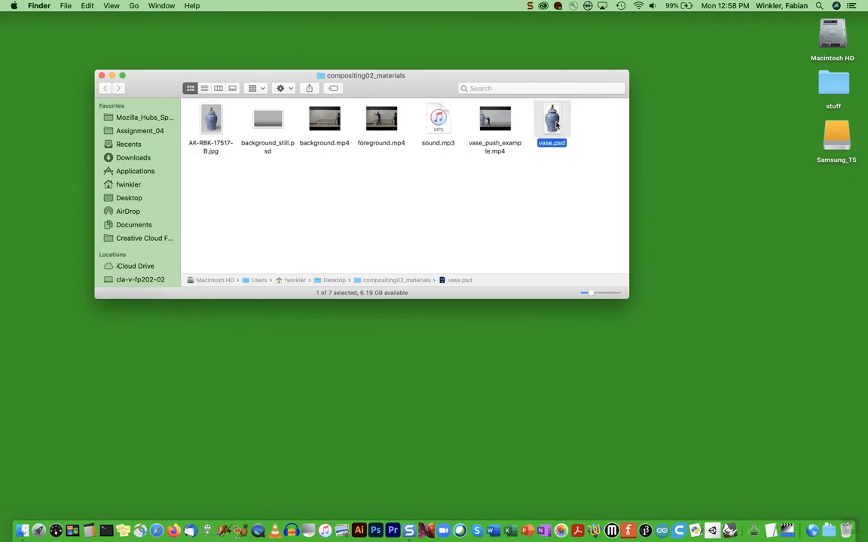
pyautogui.press('space')
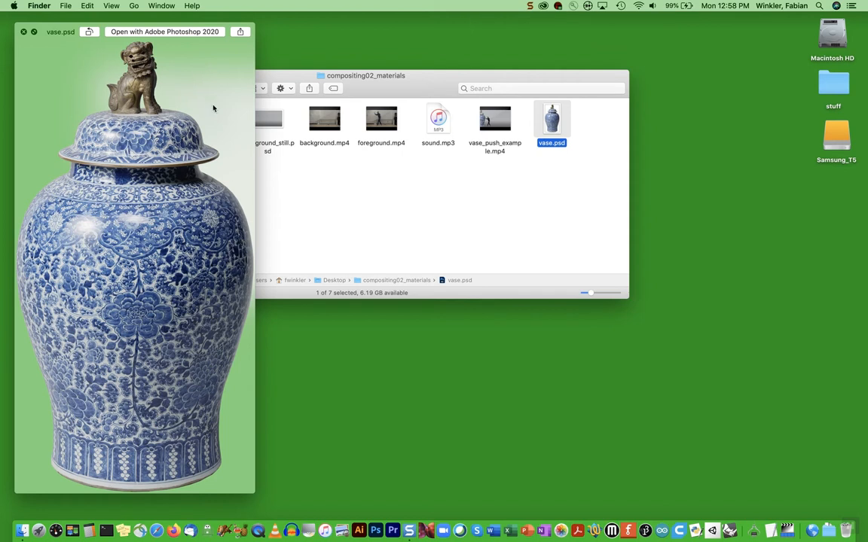
pyautogui.click(23, 32)
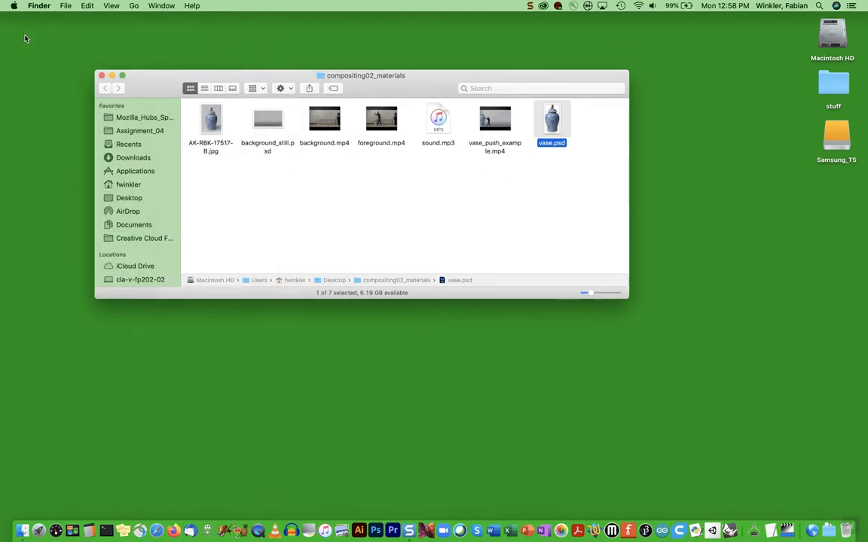
# Preview the backdrop image background_still.psd and close the preview.
pyautogui.click(270, 124)
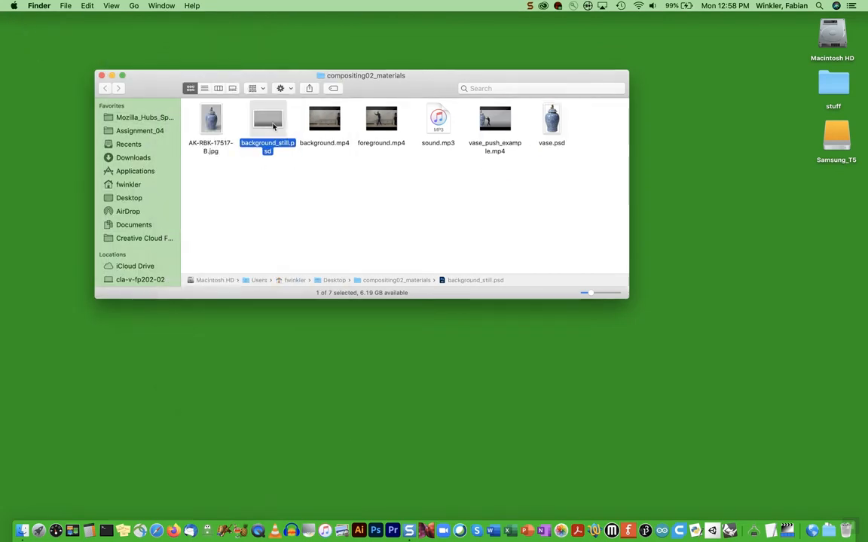
pyautogui.press('space')
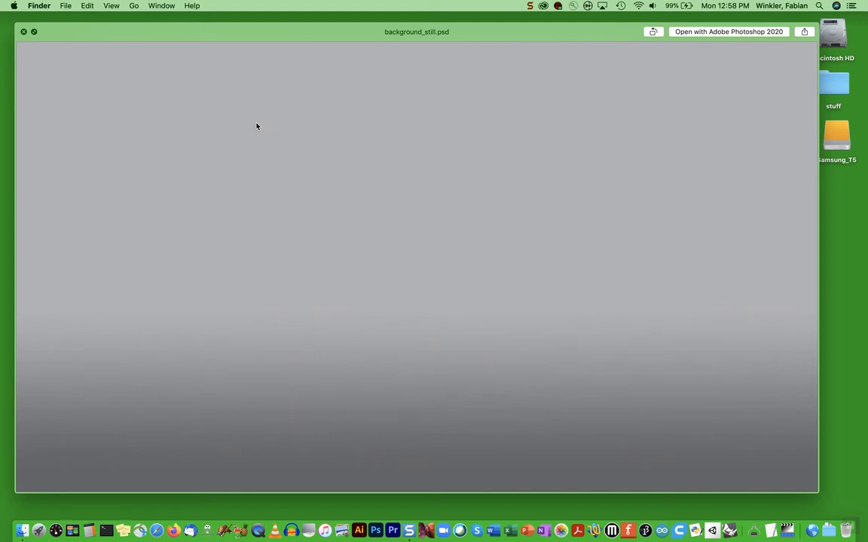
pyautogui.click(23, 32)
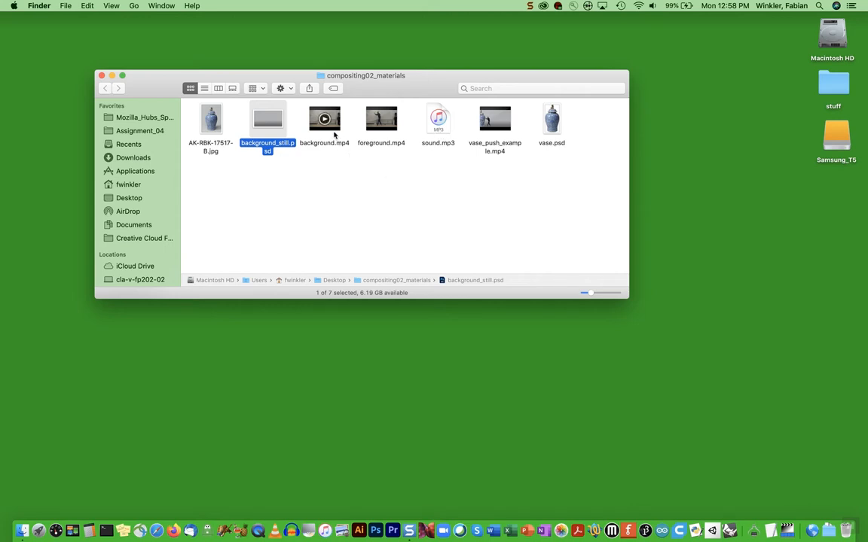
# Open background.mp4 and foreground.mp4 in QuickTime Player and shrink each video window to roughly half the screen width.
pyautogui.moveTo(324, 119); pyautogui.dragTo(257, 530)
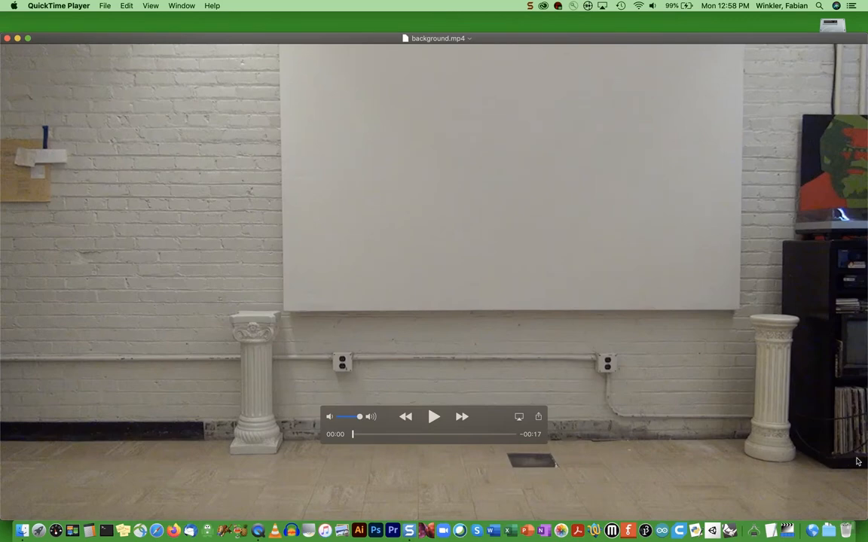
pyautogui.moveTo(863, 517); pyautogui.dragTo(462, 315)
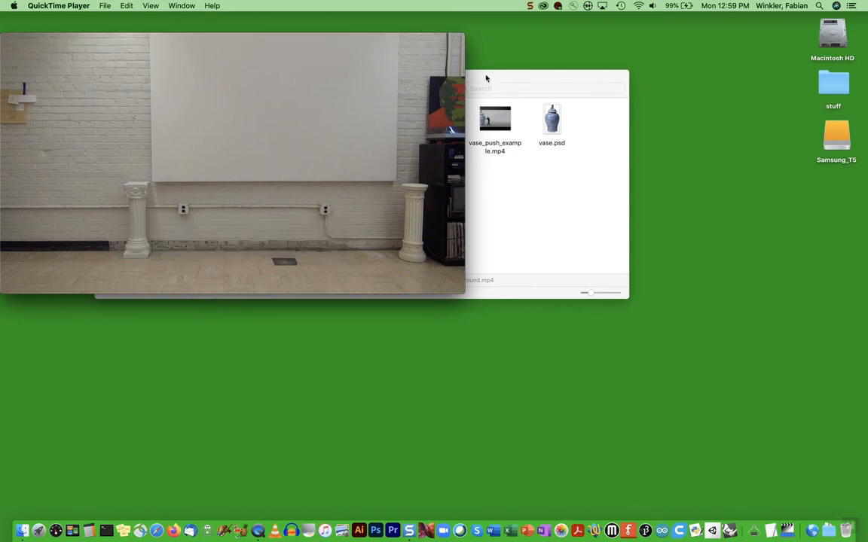
pyautogui.click(486, 78)
pyautogui.moveTo(393, 132); pyautogui.dragTo(256, 525)
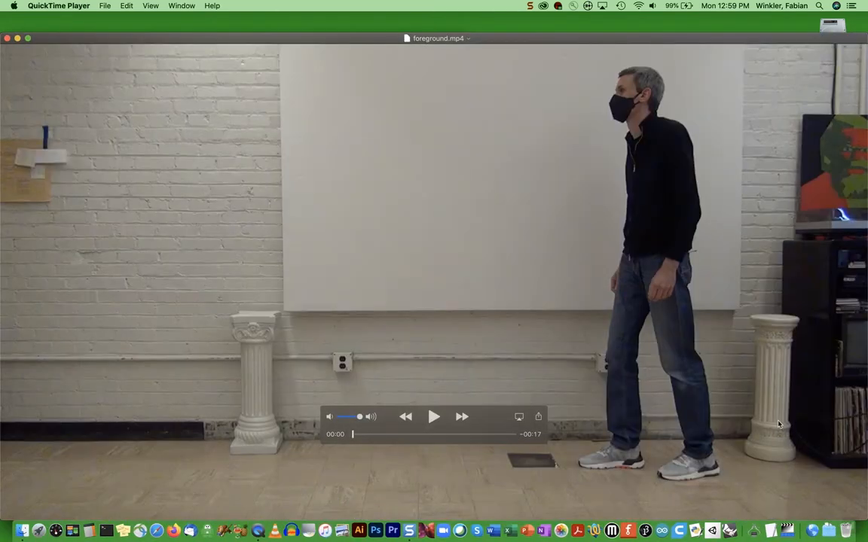
pyautogui.moveTo(862, 517); pyautogui.dragTo(493, 281)
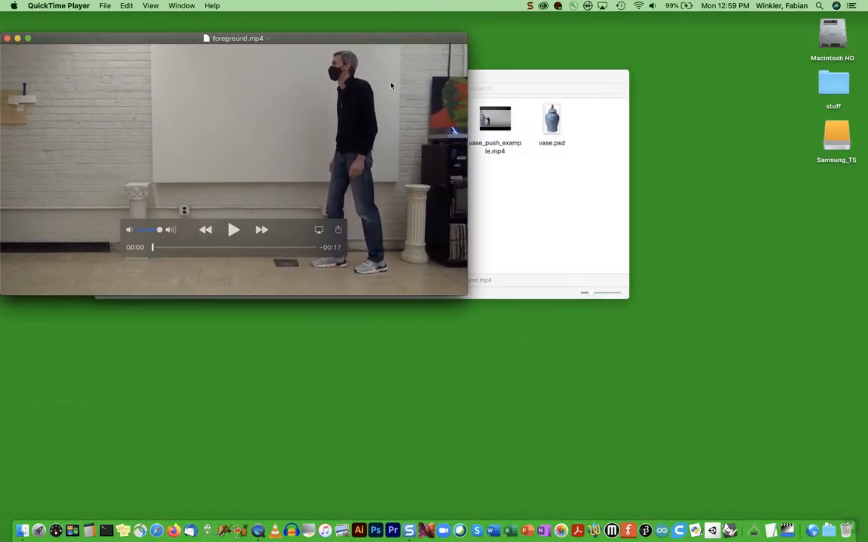
# Stack the two video windows with background.mp4 directly above foreground.mp4 for comparison.
pyautogui.moveTo(326, 40); pyautogui.dragTo(479, 209)
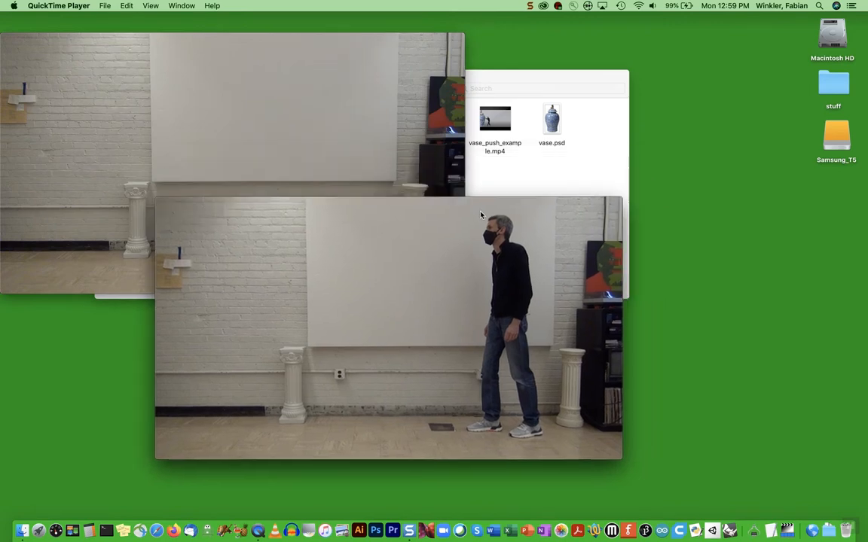
pyautogui.moveTo(309, 42); pyautogui.dragTo(466, 25)
pyautogui.click(406, 329)
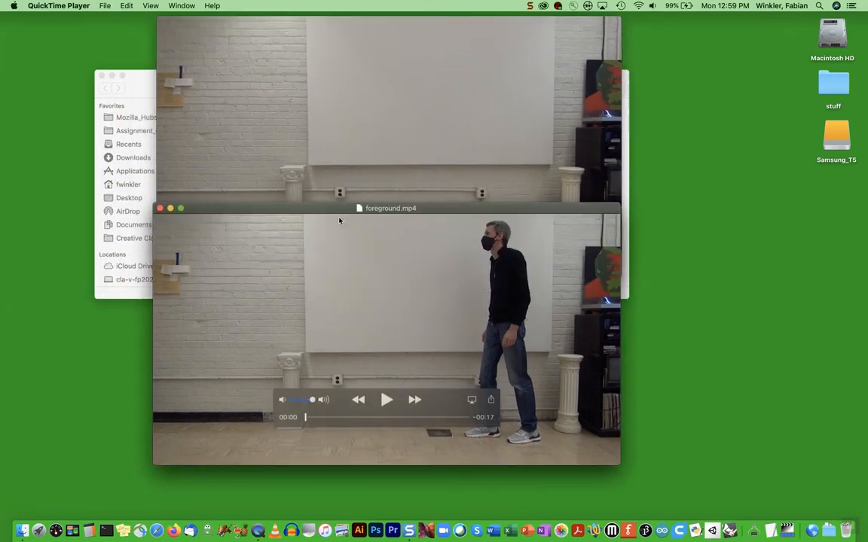
pyautogui.moveTo(335, 209); pyautogui.dragTo(338, 263)
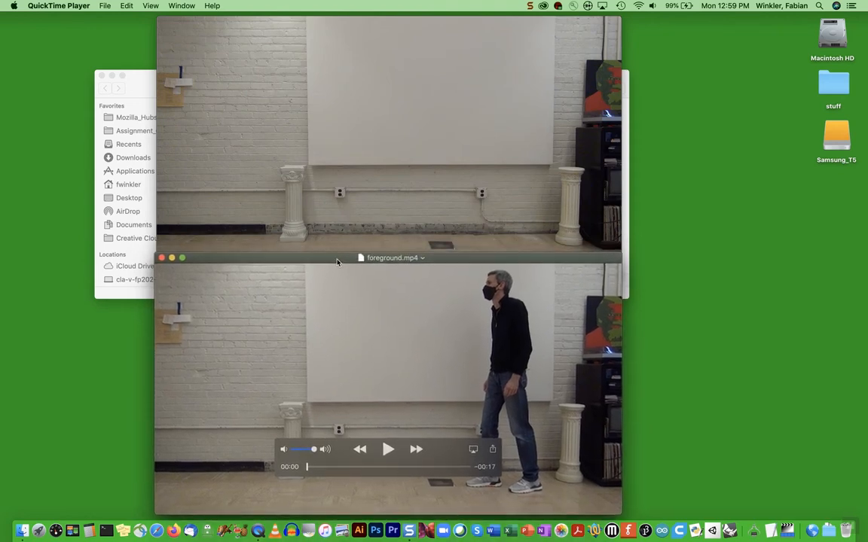
pyautogui.click(719, 246)
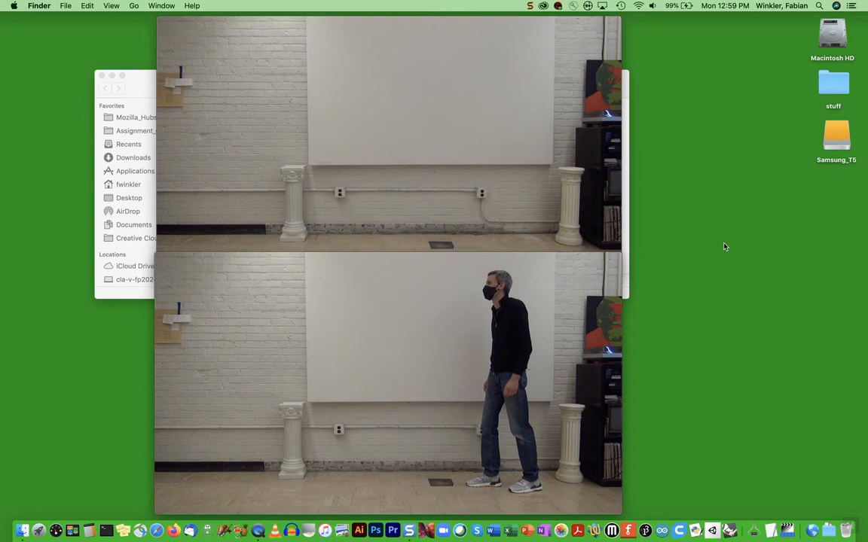
# Compare the empty background shot with the foreground shot of the person, and close both videos.
pyautogui.moveTo(478, 116)
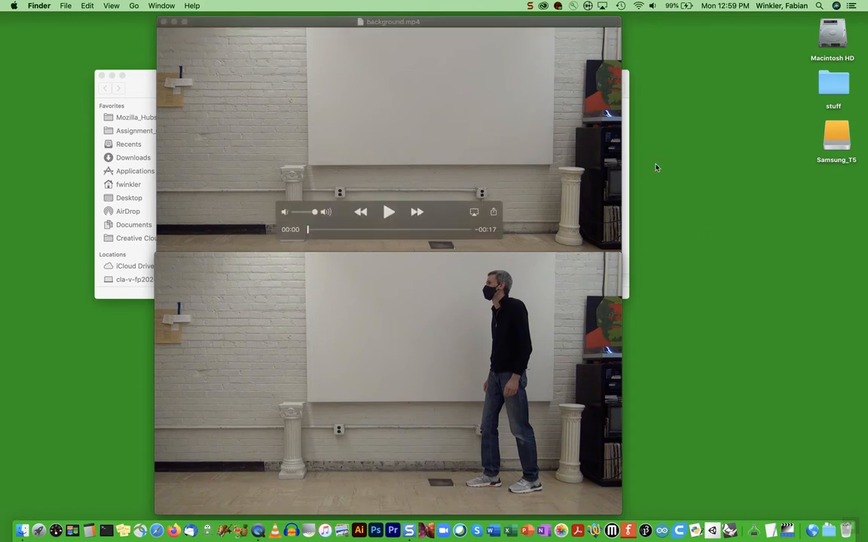
pyautogui.moveTo(441, 339)
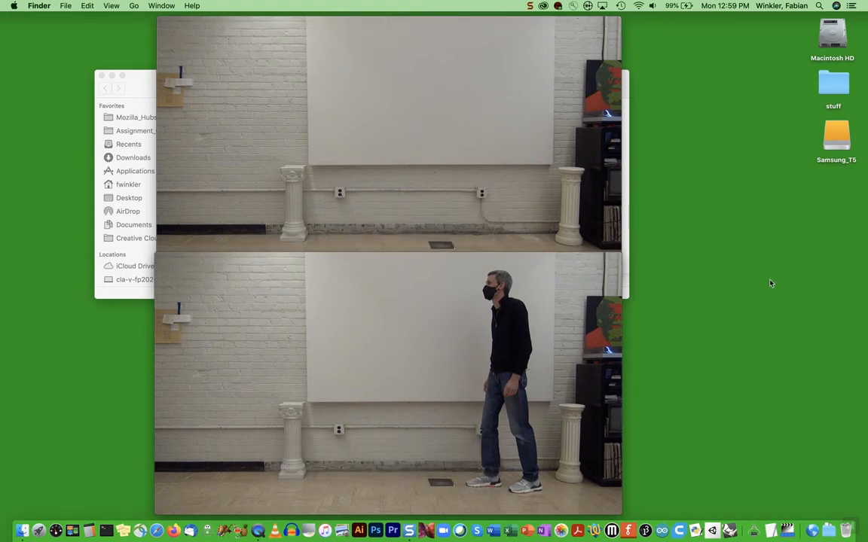
pyautogui.moveTo(456, 165)
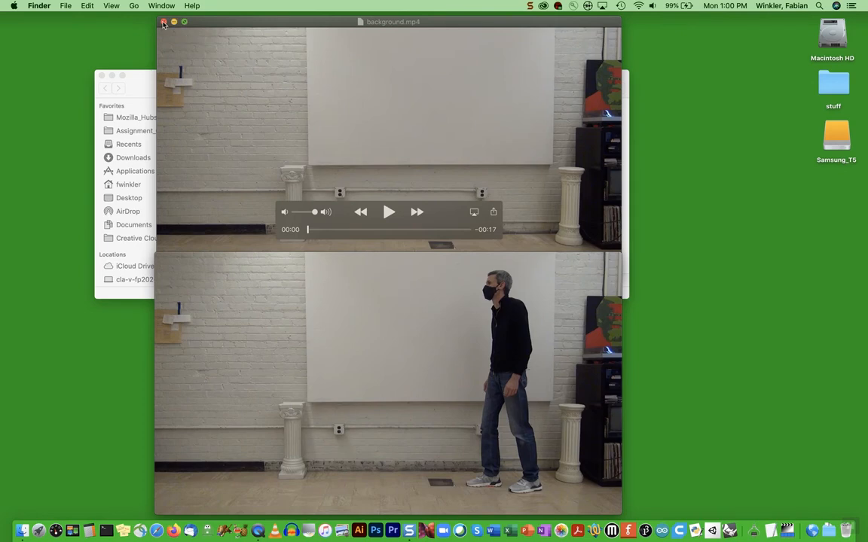
pyautogui.click(163, 21)
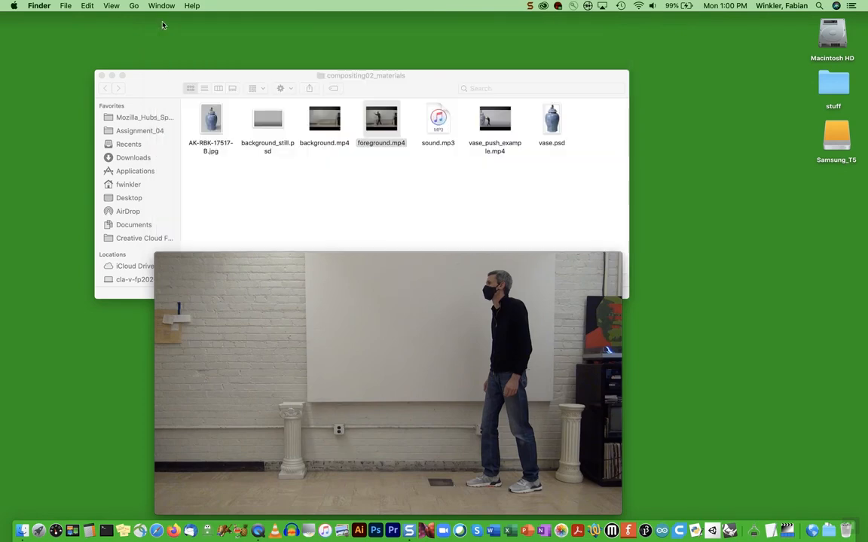
pyautogui.click(162, 262)
# Preview vase_push_example.mp4 again, pause at about 5 seconds, and examine the areas under the person's arms and around the feet.
pyautogui.moveTo(502, 130)
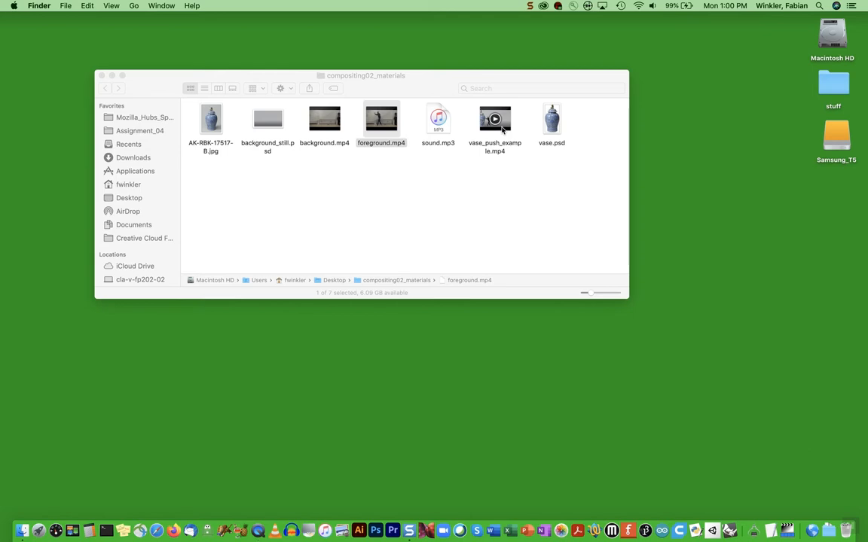
pyautogui.click(502, 130)
pyautogui.press('space')
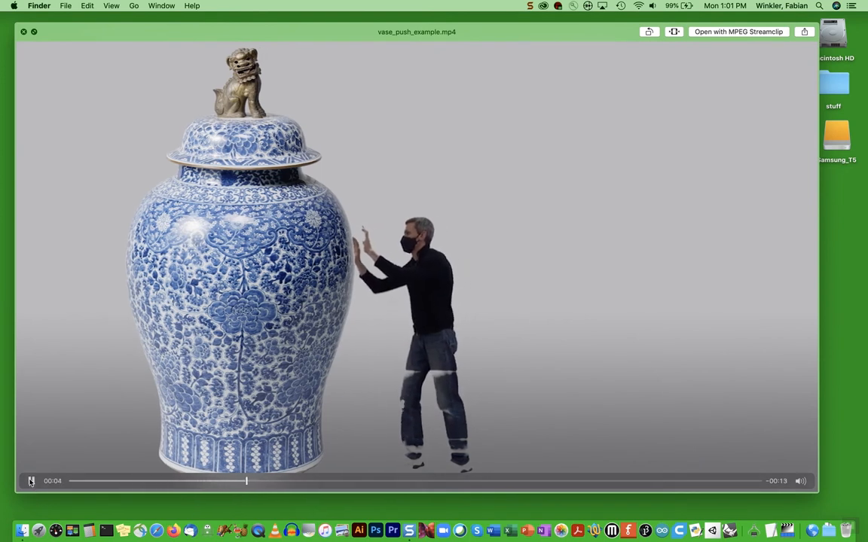
pyautogui.click(31, 481)
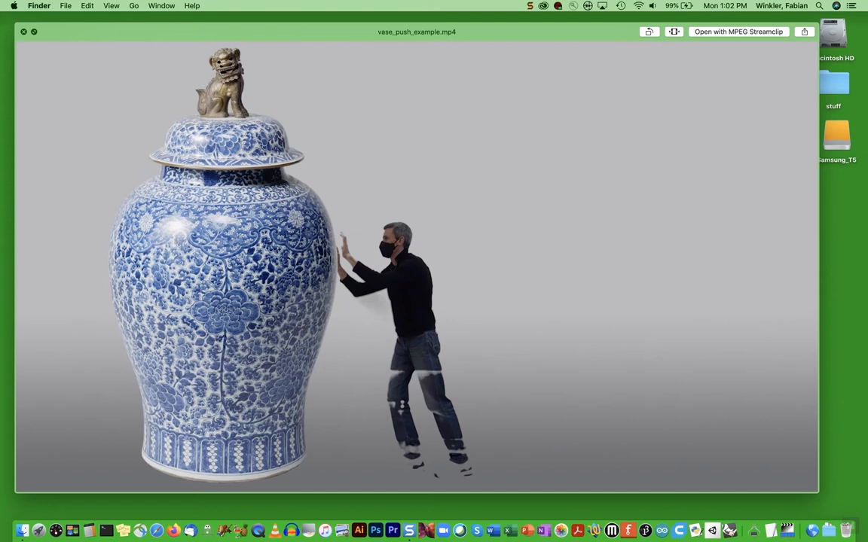
pyautogui.moveTo(360, 318)
pyautogui.moveTo(374, 458)
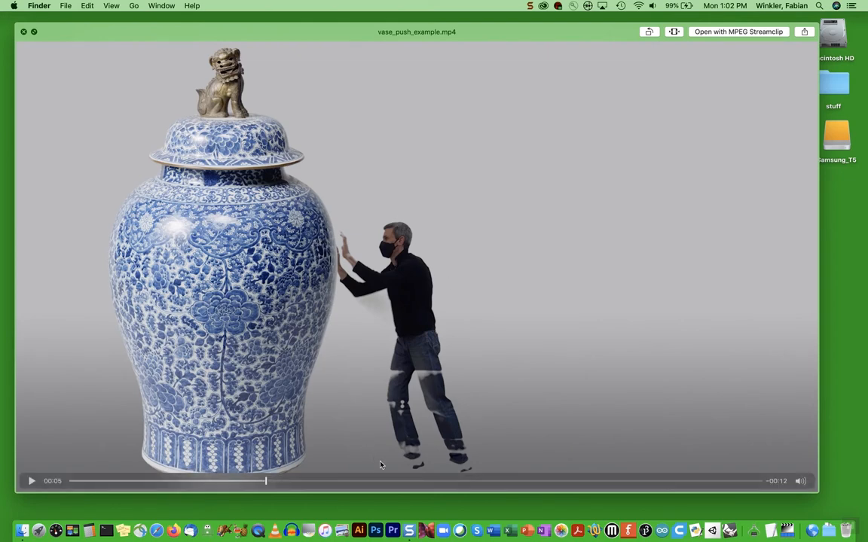
# Move the example video to about 11 seconds and examine the area behind the person's legs.
pyautogui.moveTo(374, 482); pyautogui.dragTo(489, 487)
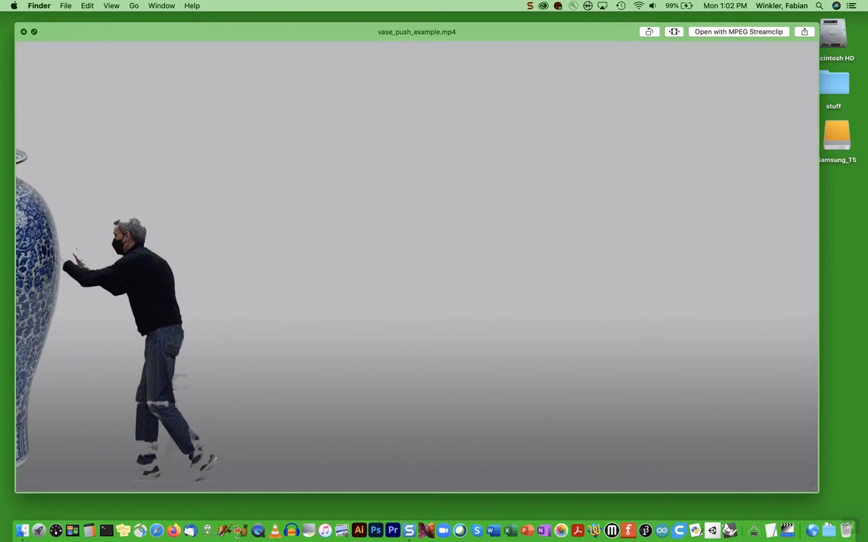
pyautogui.moveTo(182, 382)
pyautogui.moveTo(228, 401)
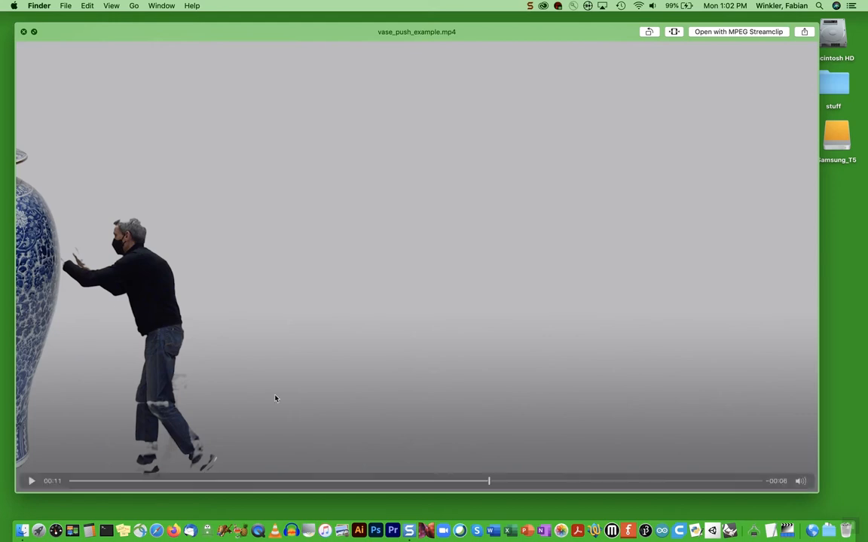
# Move the example video back to about 5 seconds, examine the vase and the person's cut-out edges, and close the preview.
pyautogui.moveTo(489, 482); pyautogui.dragTo(258, 493)
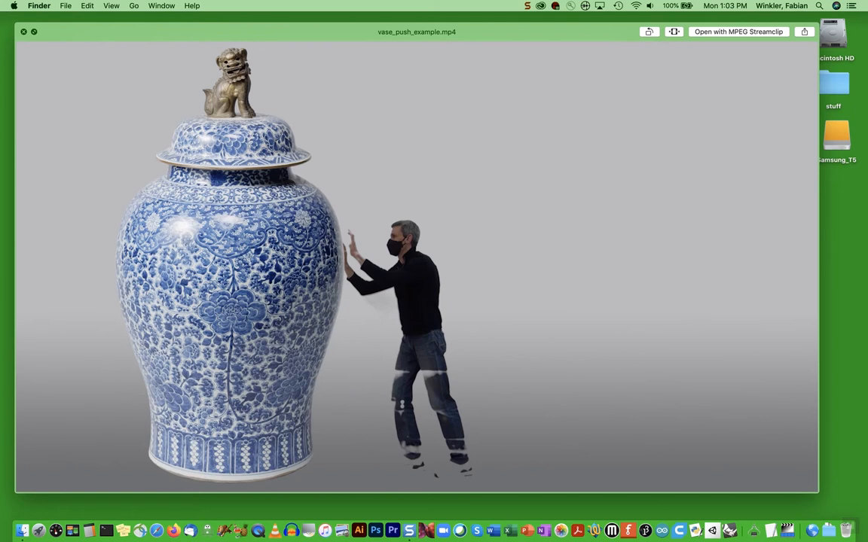
pyautogui.moveTo(374, 379)
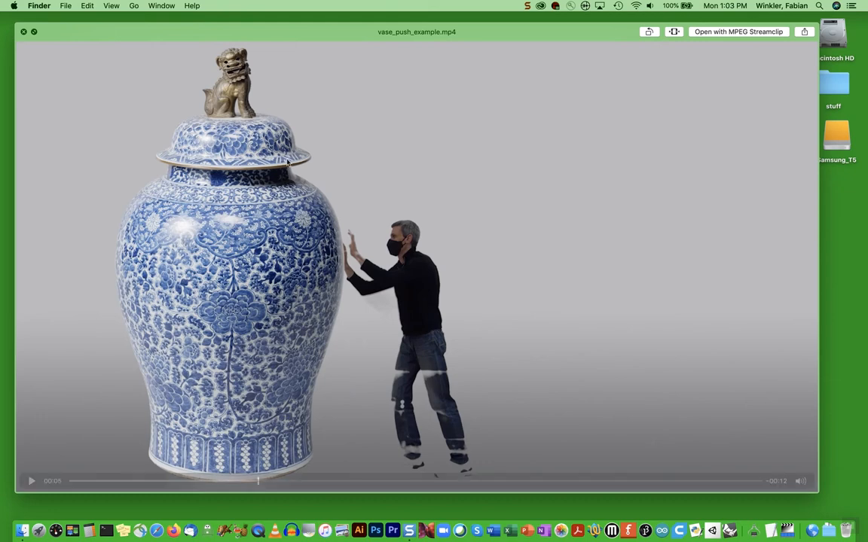
pyautogui.click(24, 32)
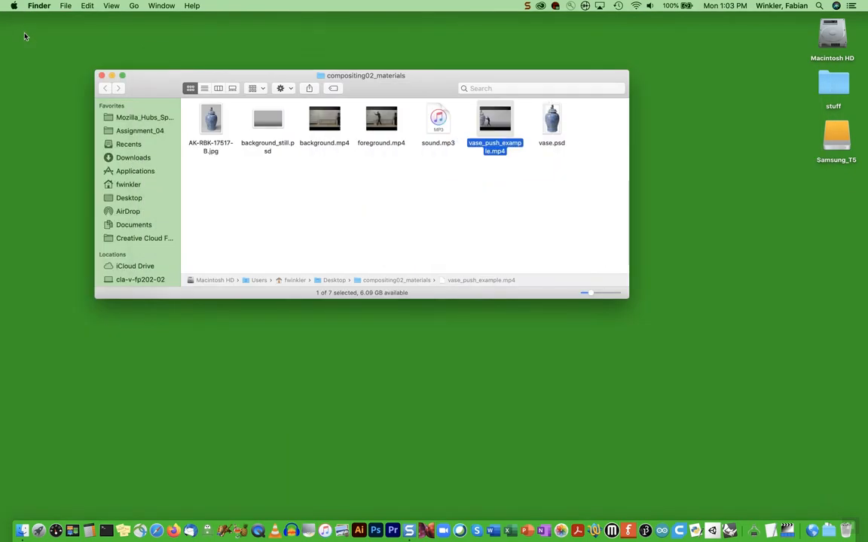
pyautogui.click(417, 177)
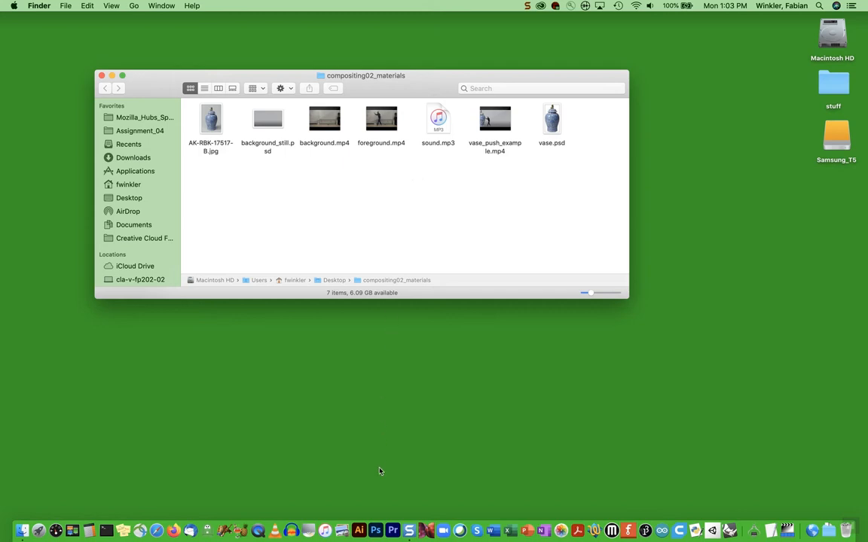
# Switch to Premiere Pro and create a new project named pushing_the_vase in the compositing02_materials folder on the Desktop.
pyautogui.click(391, 508)
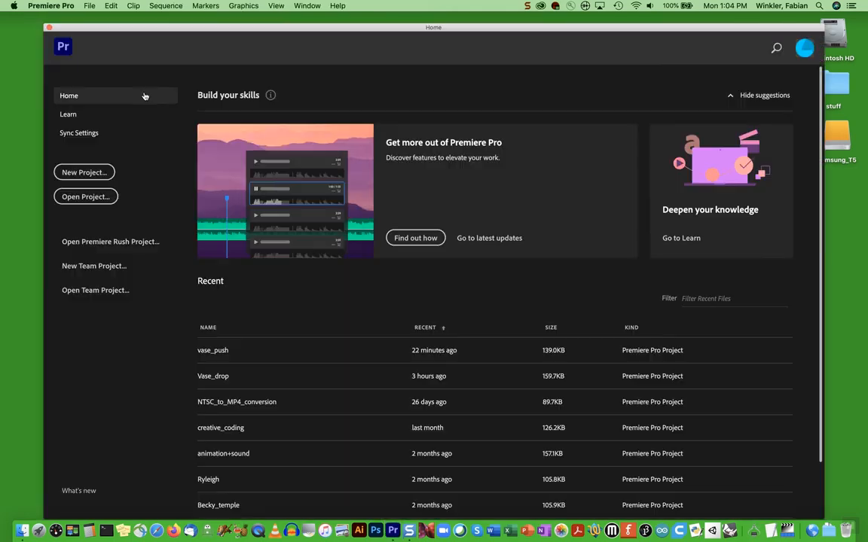
pyautogui.click(84, 173)
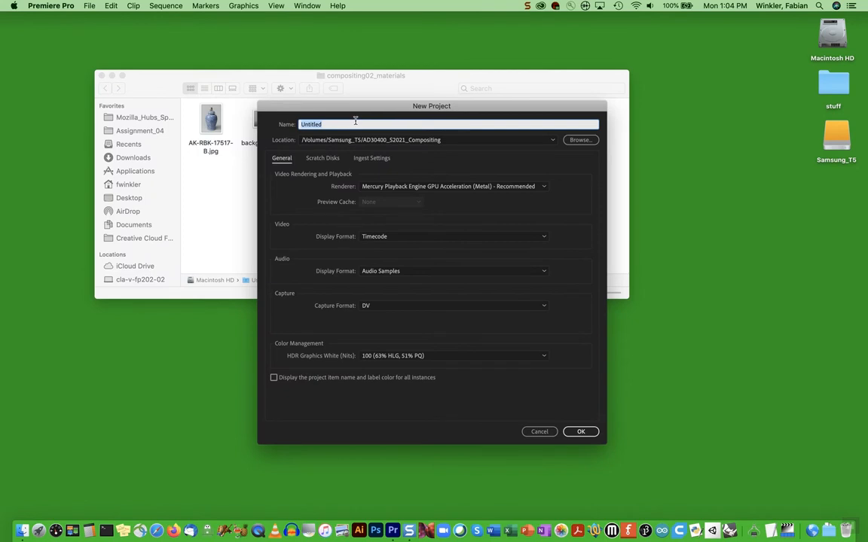
pyautogui.write('p')
pyautogui.click(580, 140)
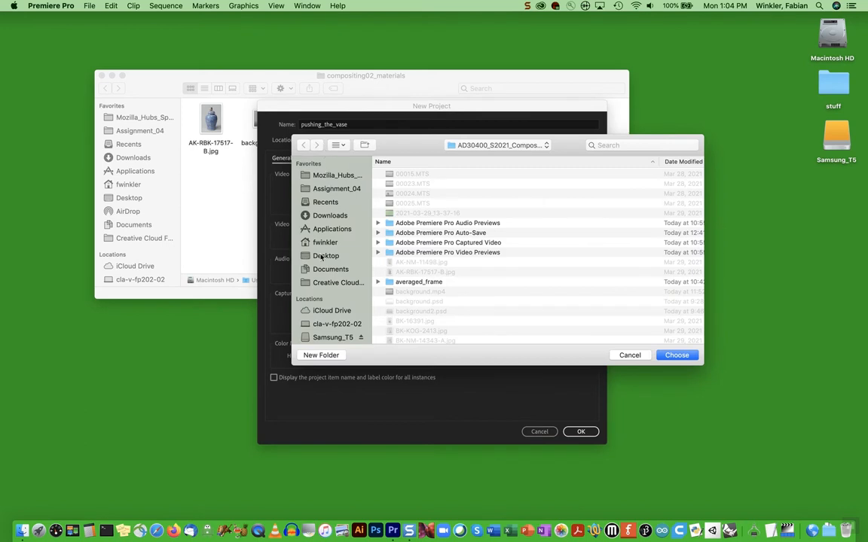
pyautogui.click(324, 256)
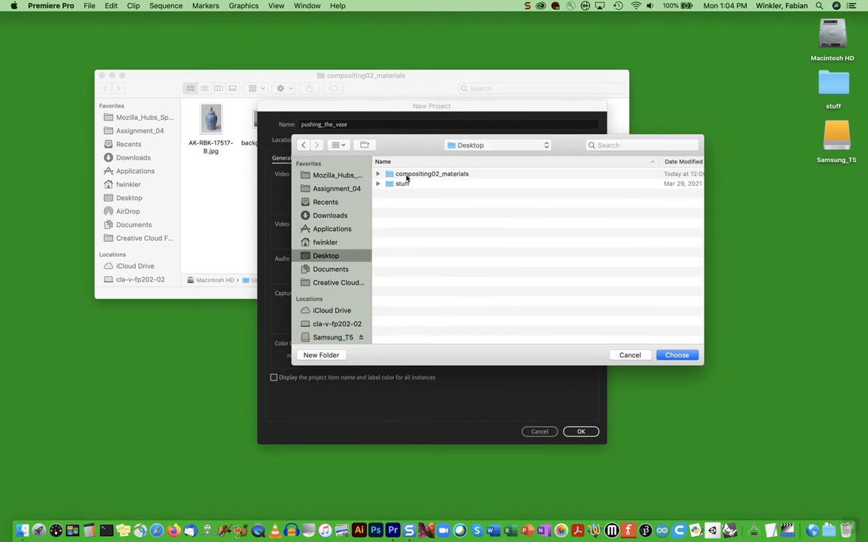
pyautogui.click(407, 174)
pyautogui.click(665, 356)
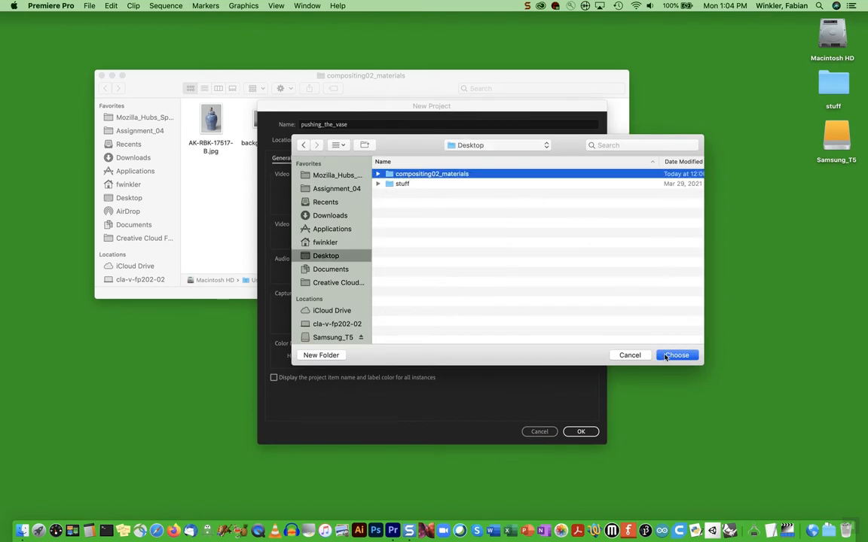
pyautogui.click(578, 433)
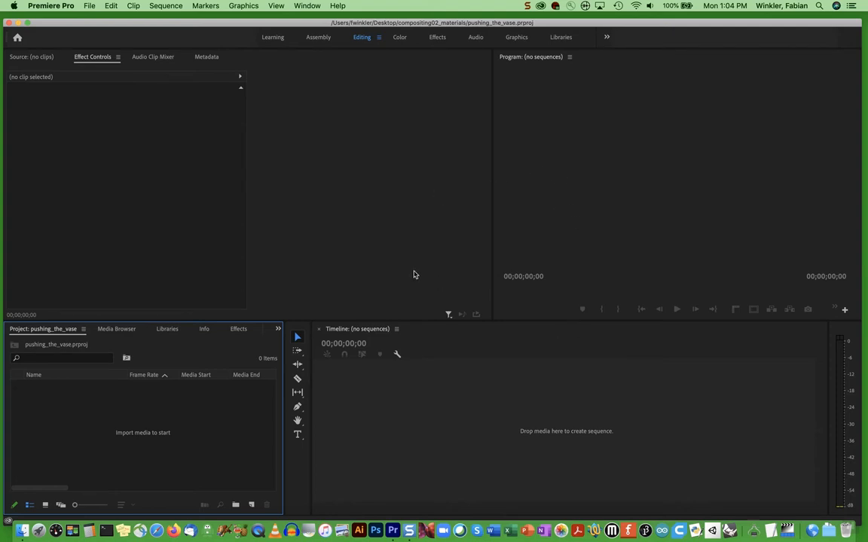
# Widen the Program monitor area, slightly widen the tool strip beside the timeline, and choose the Editing workspace.
pyautogui.moveTo(491, 230); pyautogui.dragTo(405, 232)
pyautogui.moveTo(310, 366)
pyautogui.mouseDown()
pyautogui.moveTo(355, 366)
pyautogui.moveTo(315, 366)
pyautogui.mouseUp()
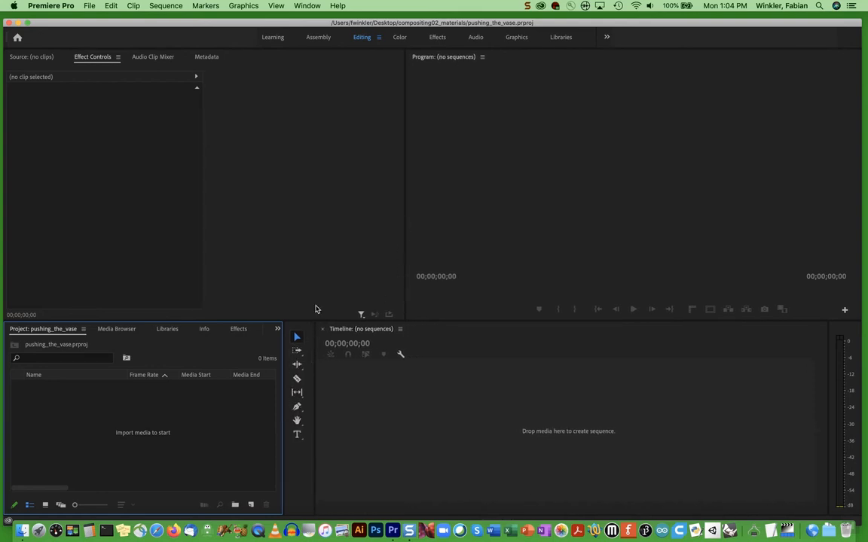
pyautogui.click(276, 6)
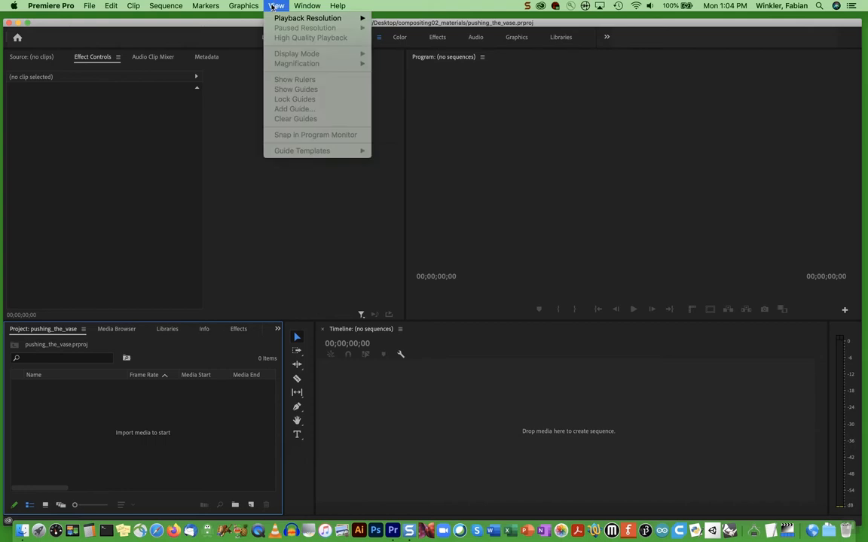
pyautogui.moveTo(306, 6)
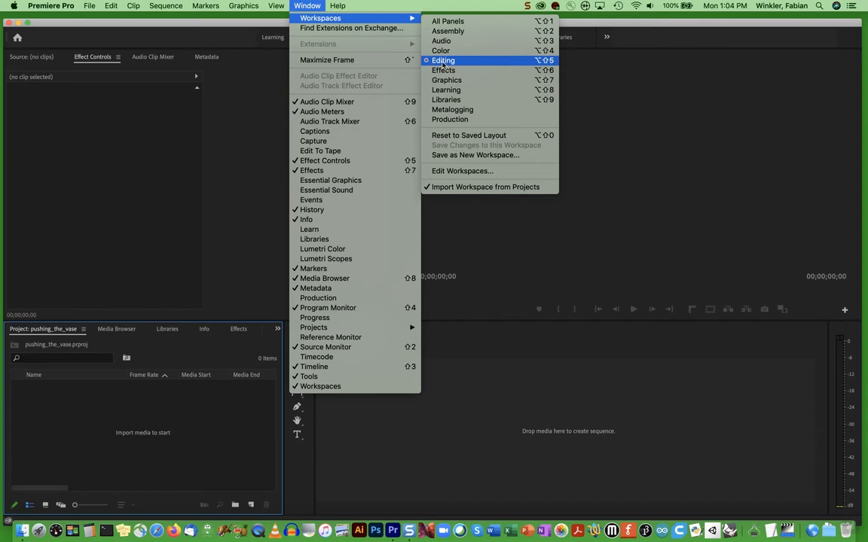
pyautogui.click(443, 62)
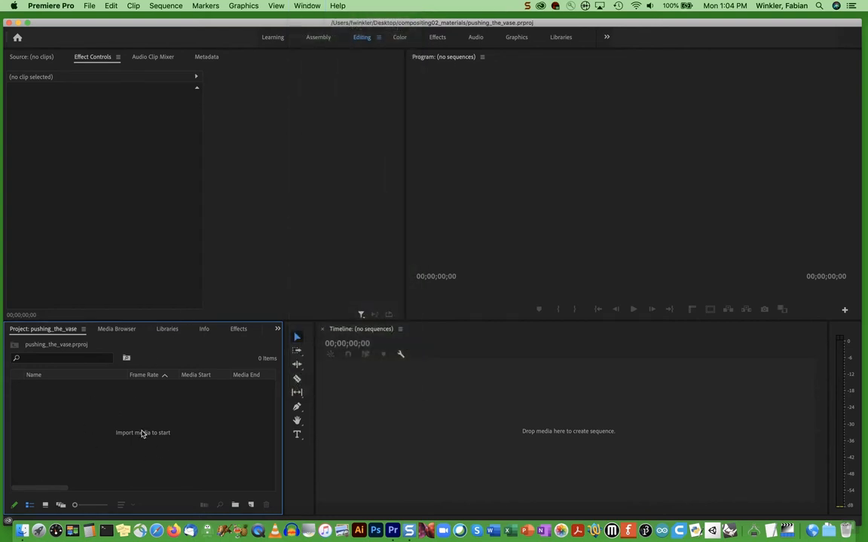
# Import background_still.psd, background.mp4, foreground.mp4, sound.mp3 and vase.psd from the compositing02_materials folder on the Desktop.
pyautogui.doubleClick(97, 420)
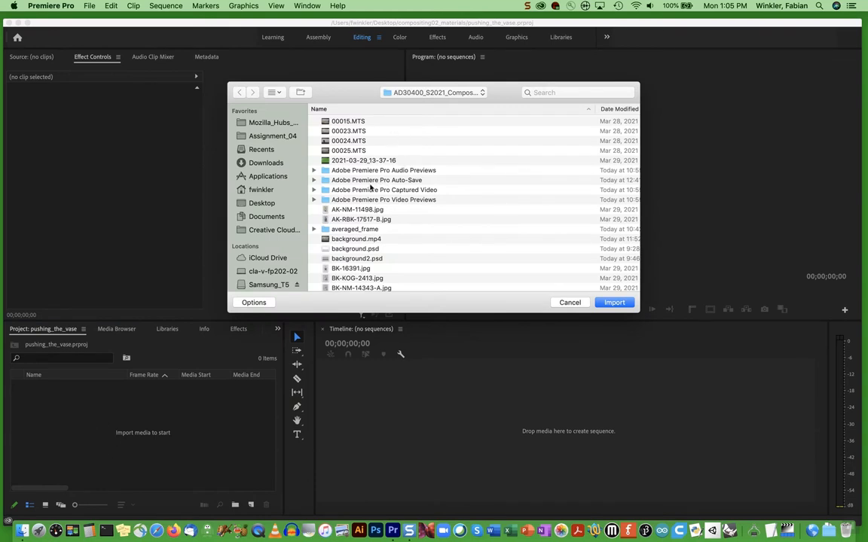
pyautogui.click(260, 201)
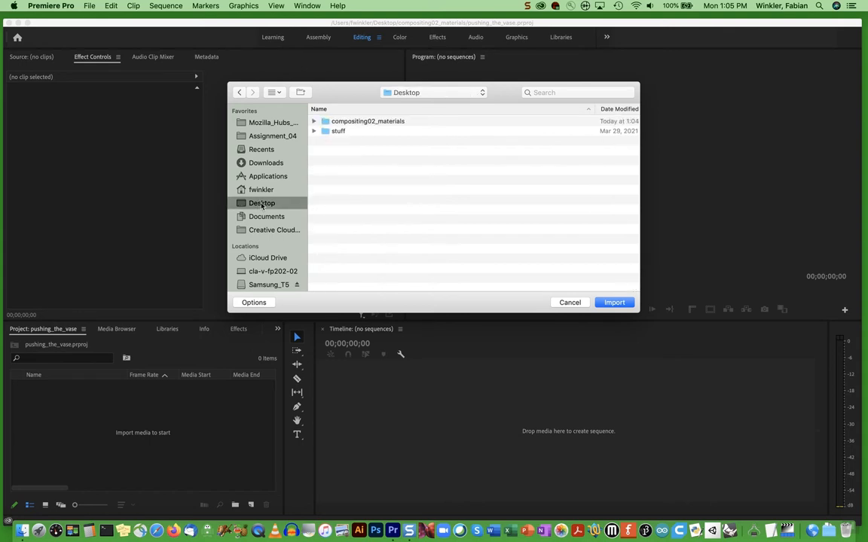
pyautogui.click(343, 125)
pyautogui.doubleClick(341, 125)
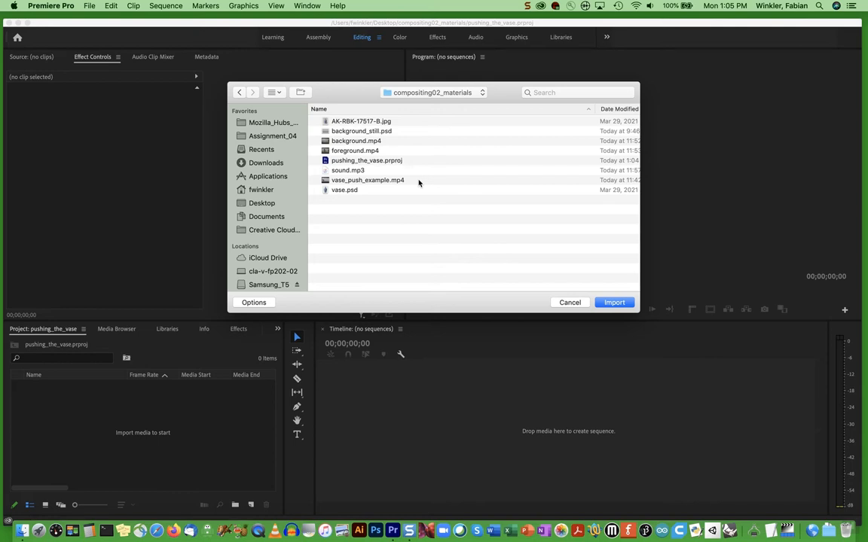
pyautogui.click(354, 132)
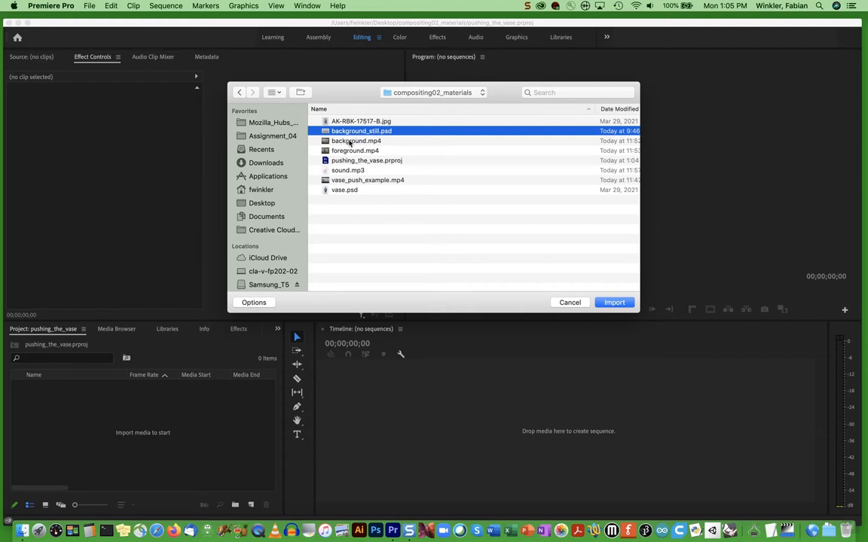
pyautogui.keyDown('shift'); pyautogui.click(351, 142); pyautogui.keyUp('shift')
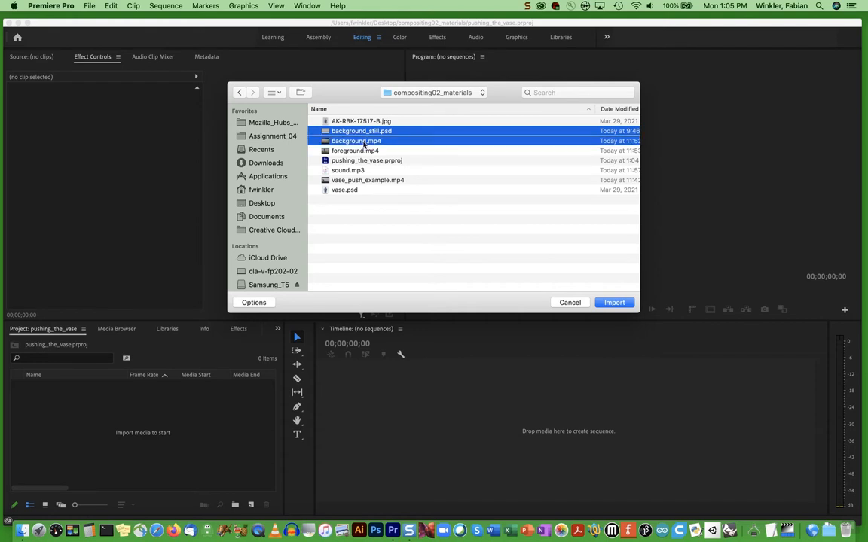
pyautogui.keyDown('shift'); pyautogui.click(354, 153); pyautogui.keyUp('shift')
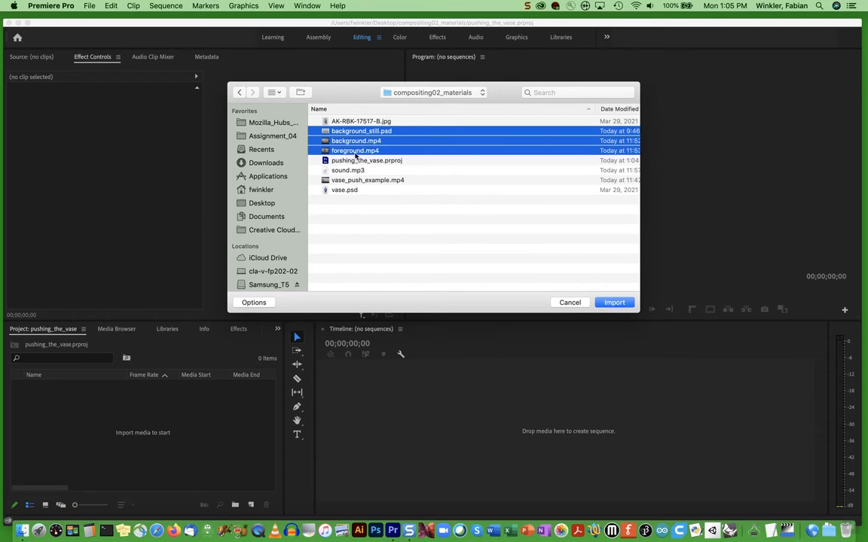
pyautogui.keyDown('super'); pyautogui.click(356, 172); pyautogui.keyUp('super')
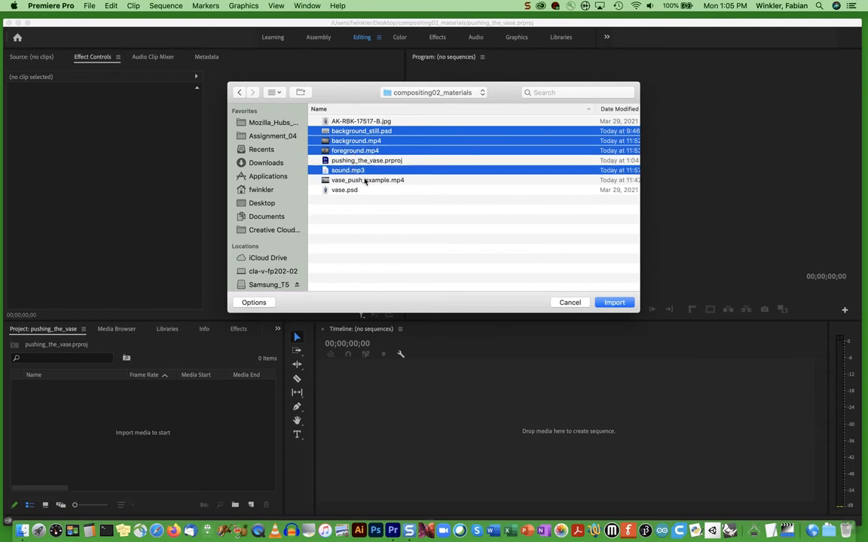
pyautogui.keyDown('super'); pyautogui.click(339, 193); pyautogui.keyUp('super')
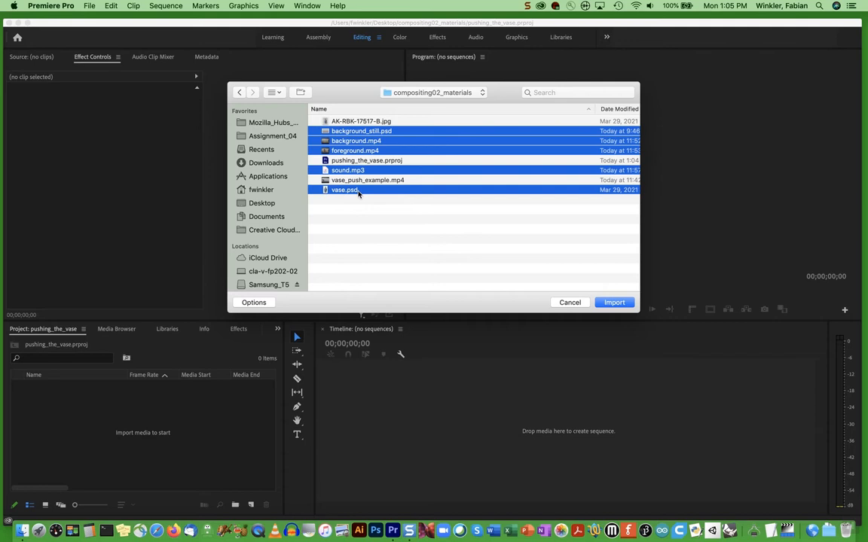
pyautogui.click(615, 302)
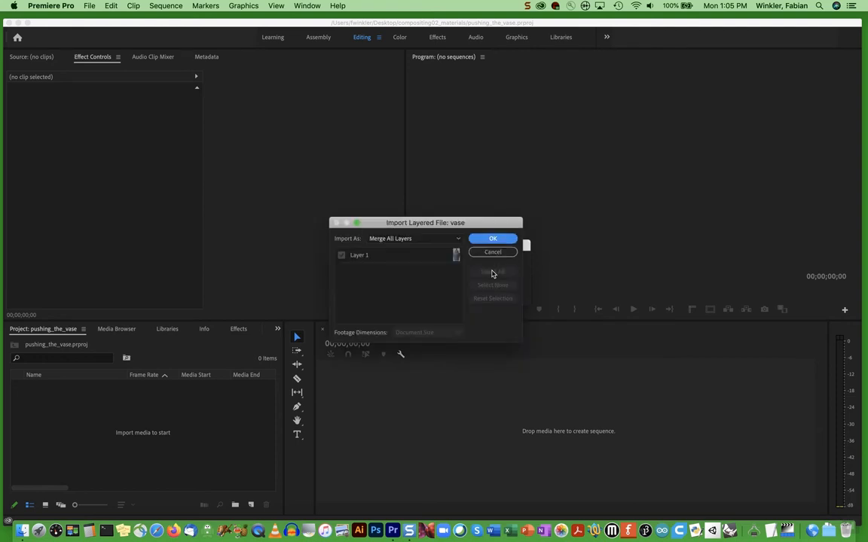
# Import the layered vase file as Individual Layers with Layer 1 included.
pyautogui.click(386, 240)
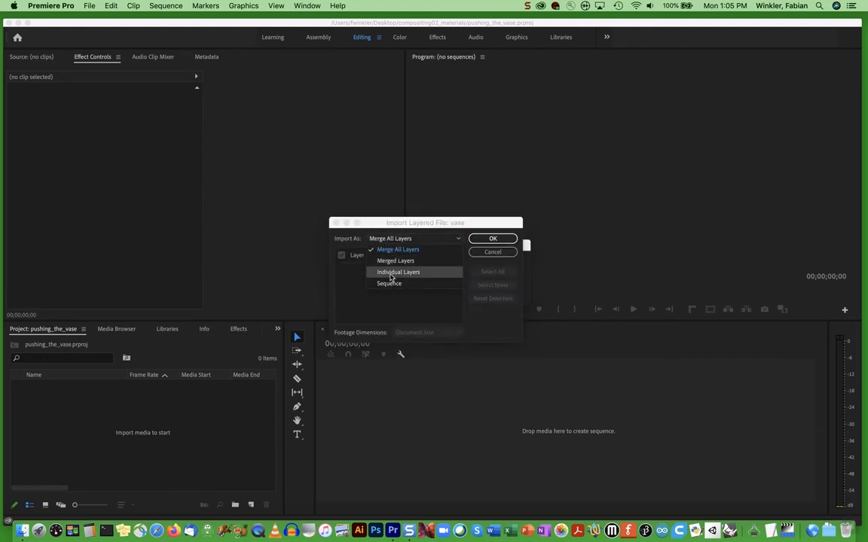
pyautogui.click(389, 272)
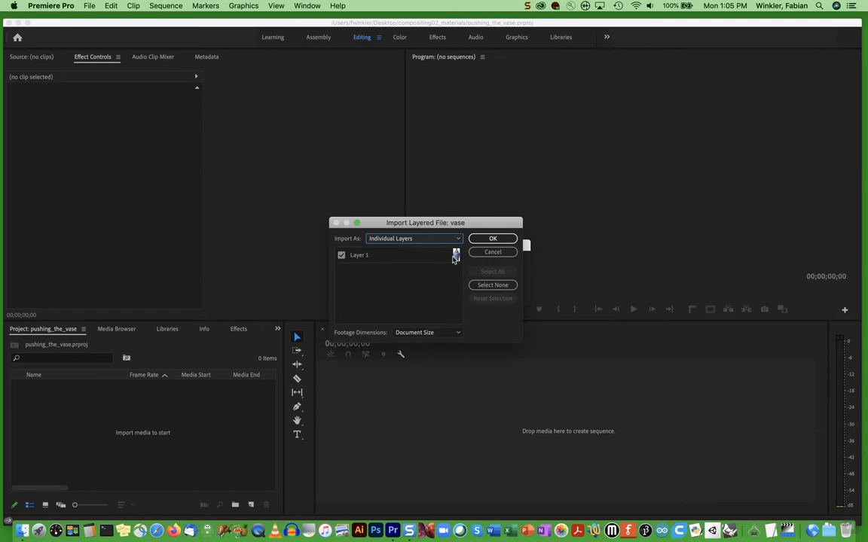
pyautogui.click(493, 241)
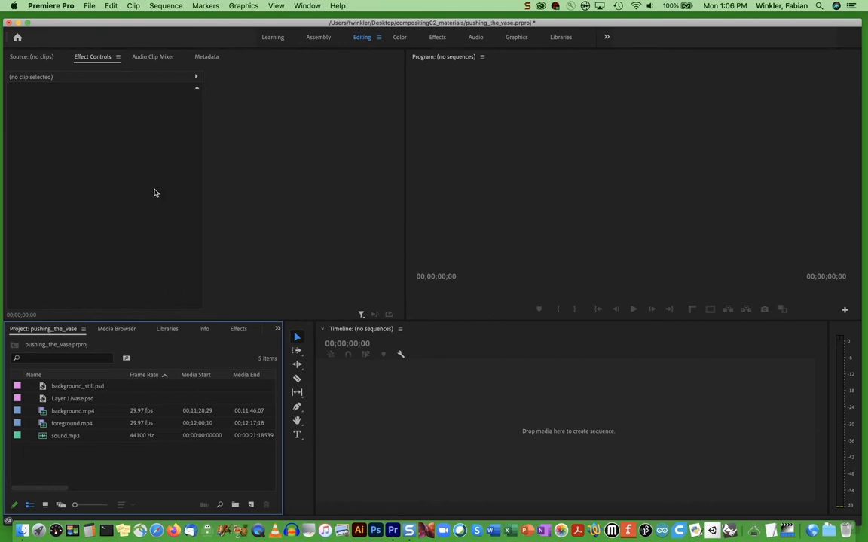
# Create a new sequence named Sequence 01 from the Digital SLR 1080p preset DSLR 1080p30.
pyautogui.click(89, 6)
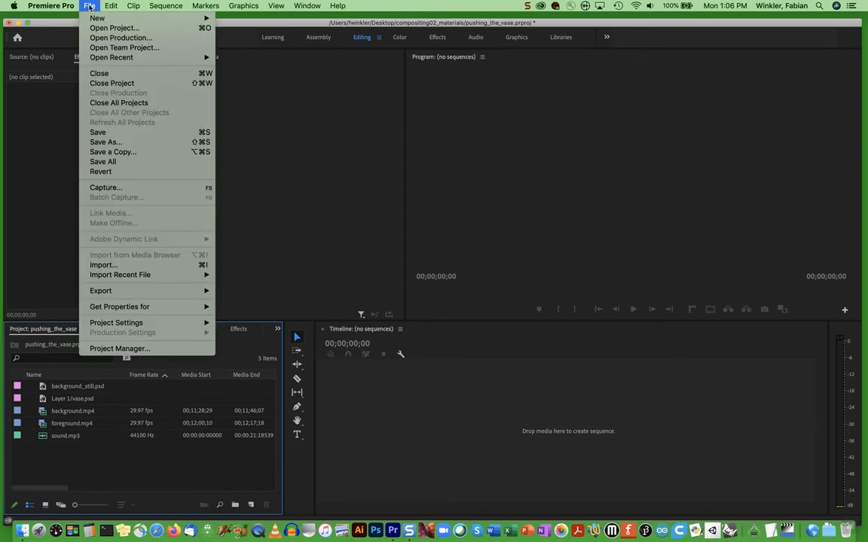
pyautogui.moveTo(97, 18)
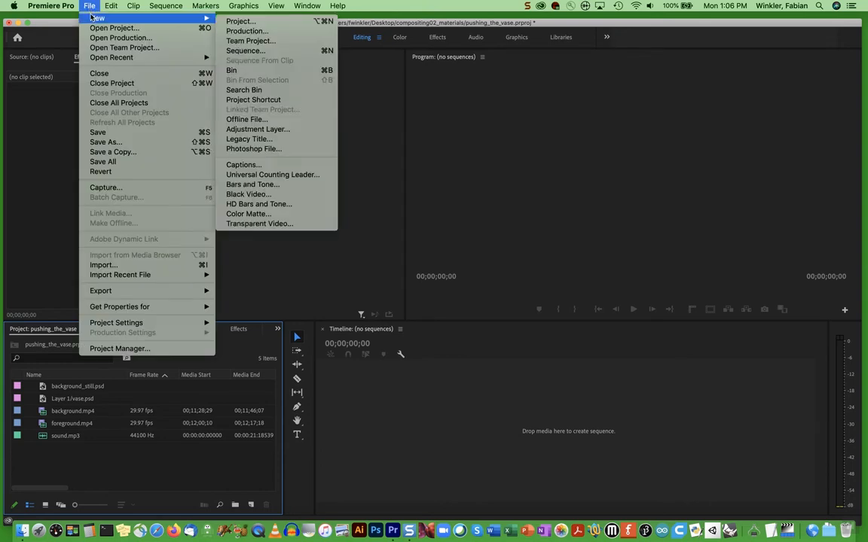
pyautogui.click(235, 54)
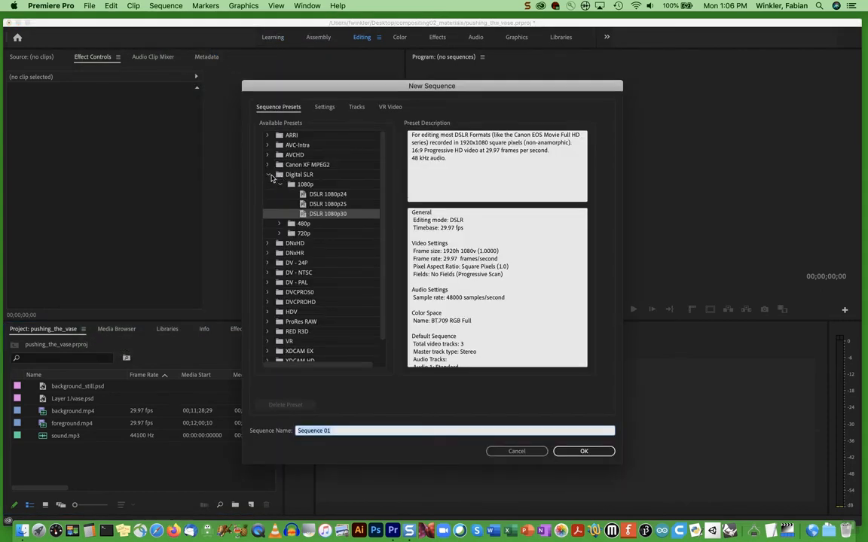
pyautogui.click(269, 175)
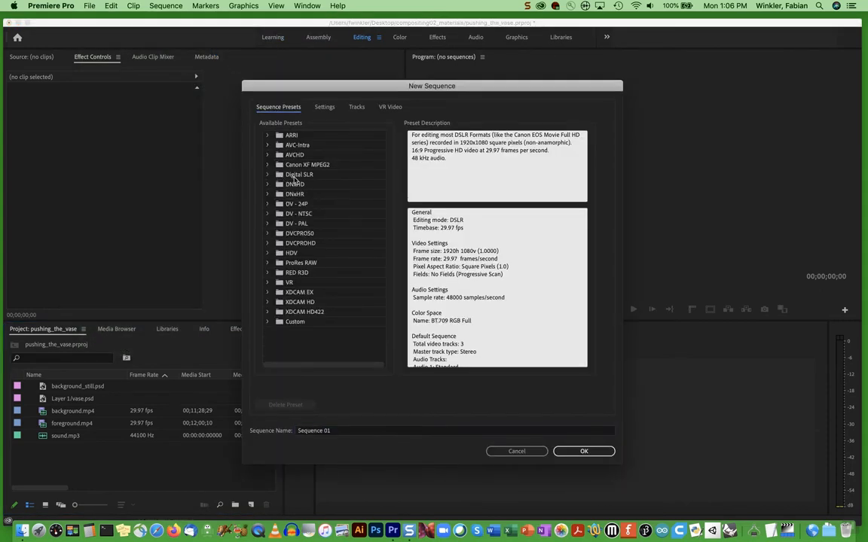
pyautogui.click(267, 176)
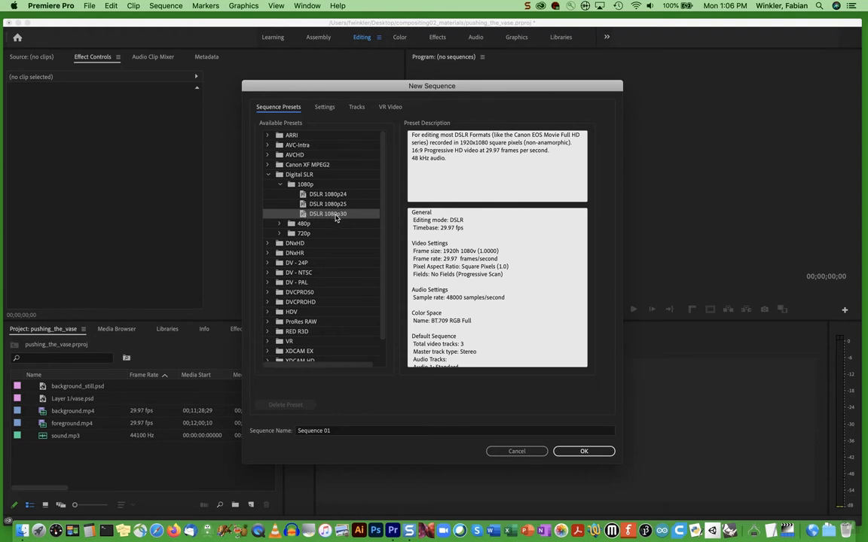
pyautogui.click(576, 454)
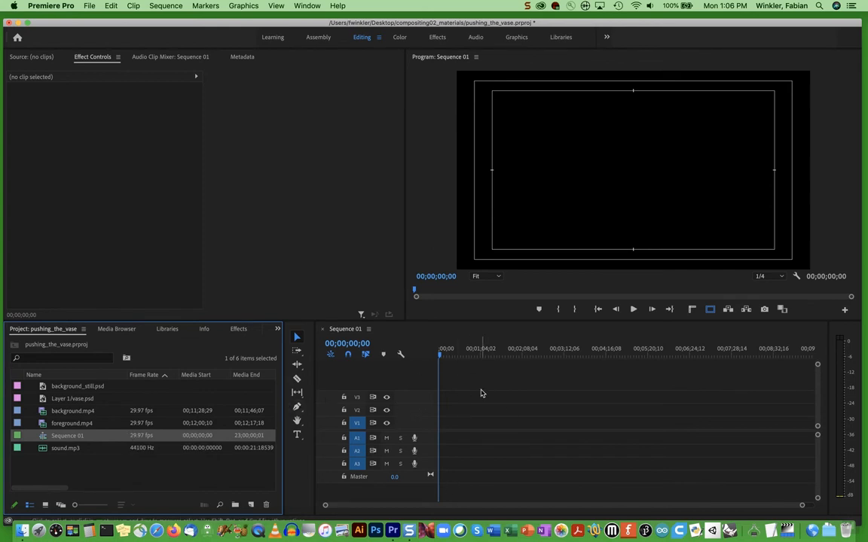
# Place background.mp4 at the start of video track V1 in Sequence 01, with its audio on track A1.
pyautogui.click(54, 411)
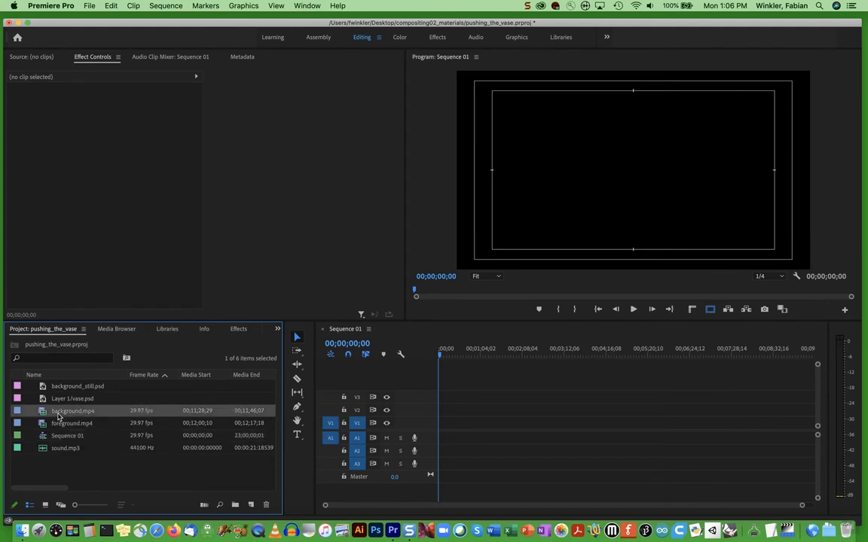
pyautogui.moveTo(46, 415); pyautogui.dragTo(443, 424)
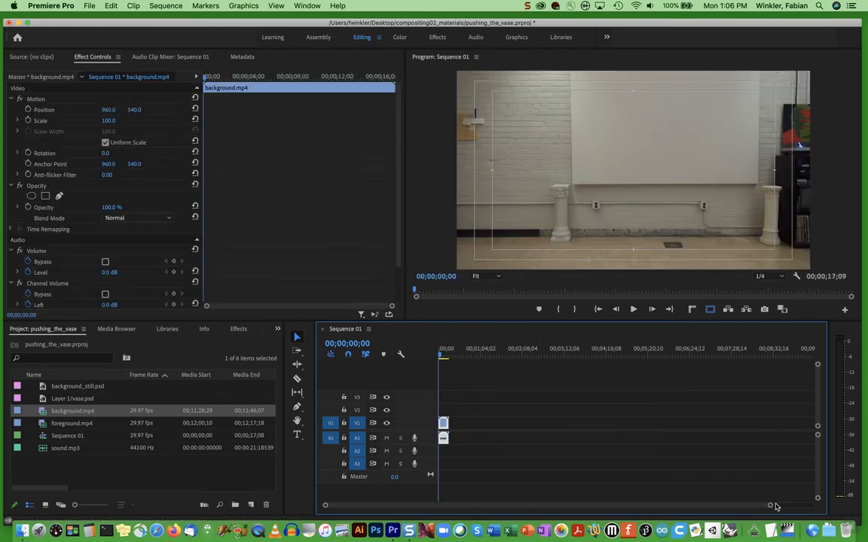
pyautogui.moveTo(770, 508); pyautogui.dragTo(585, 517)
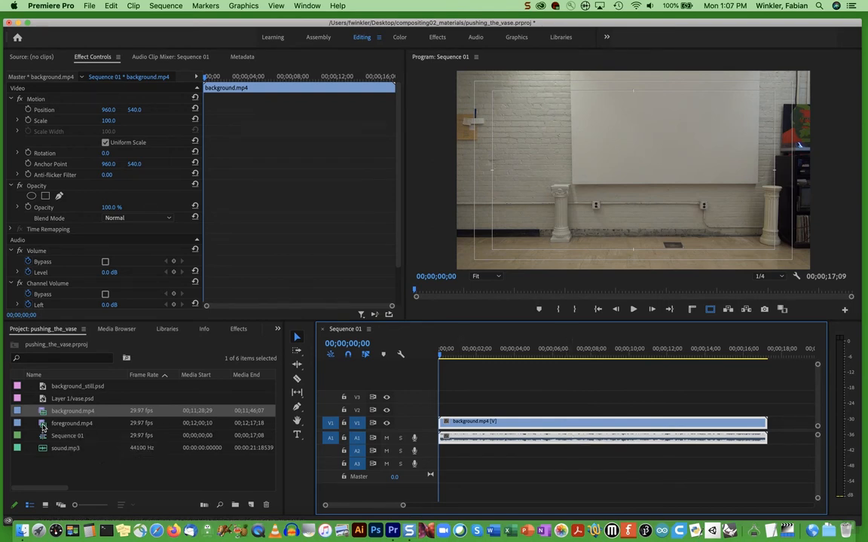
# Place foreground.mp4 at the start of video track V2, and unlink background.mp4 to delete its audio from A1.
pyautogui.moveTo(43, 427); pyautogui.dragTo(447, 412)
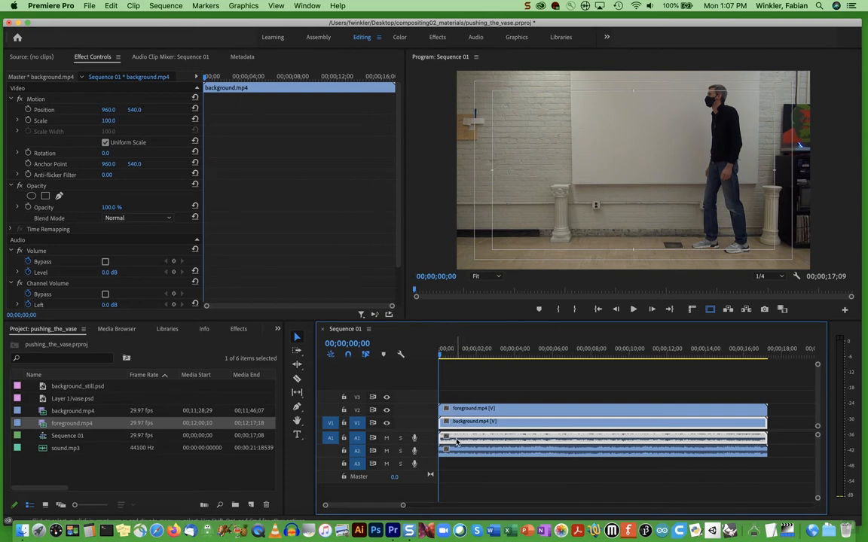
pyautogui.click(133, 6)
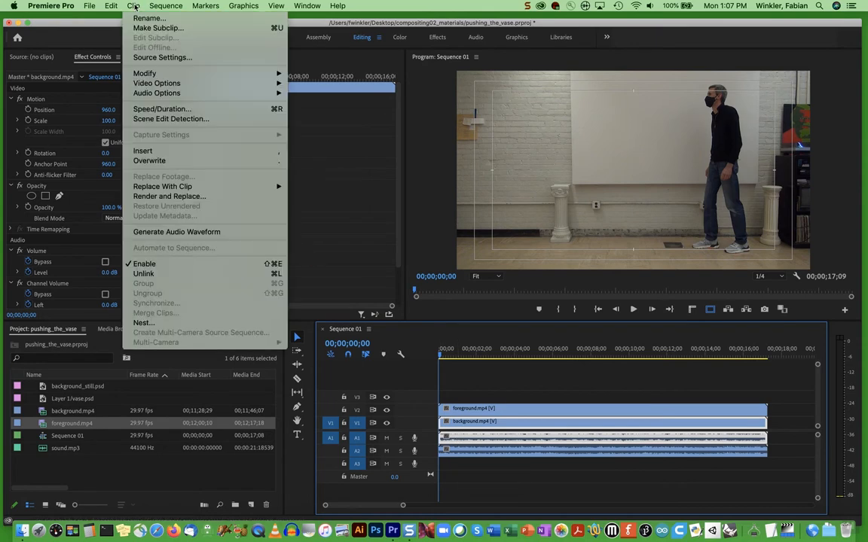
pyautogui.click(156, 275)
pyautogui.click(482, 440)
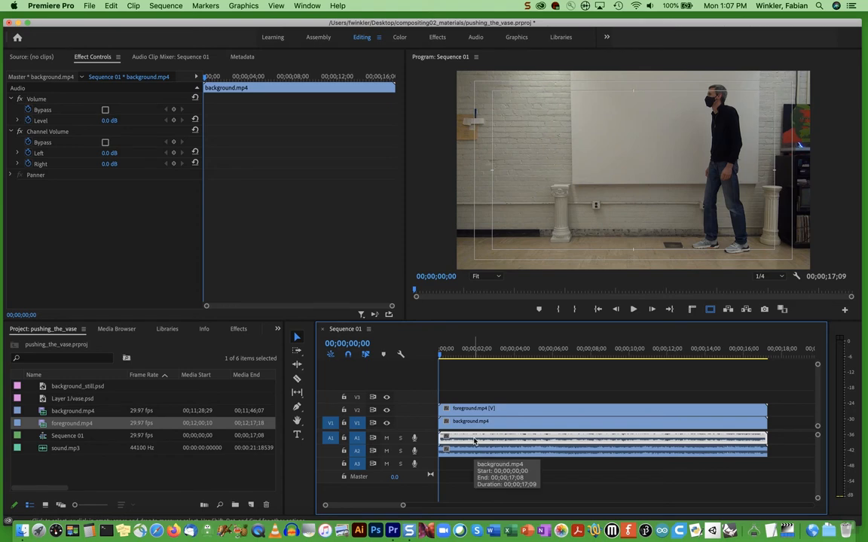
pyautogui.press('Delete')
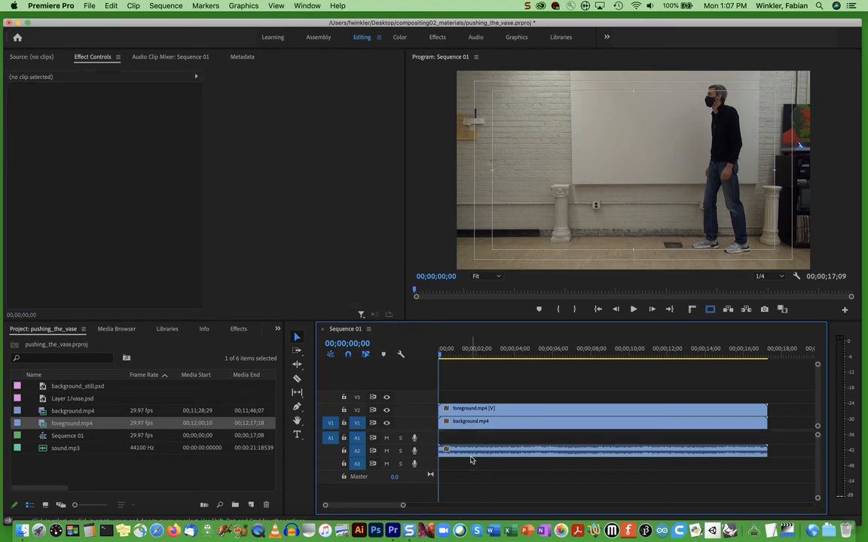
# Rearrange the clips so foreground.mp4 has its audio on A1 and video on V3, with background.mp4 on V2.
pyautogui.moveTo(468, 450); pyautogui.dragTo(468, 440)
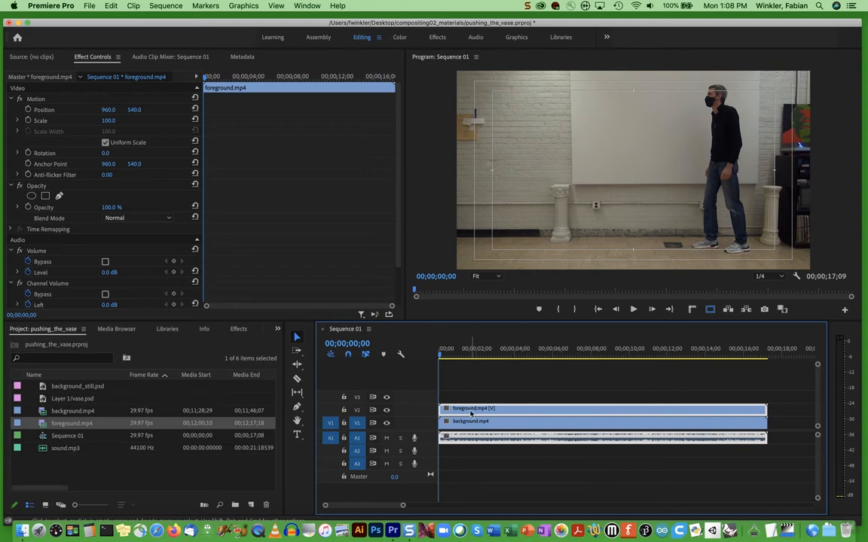
pyautogui.moveTo(472, 413); pyautogui.dragTo(475, 397)
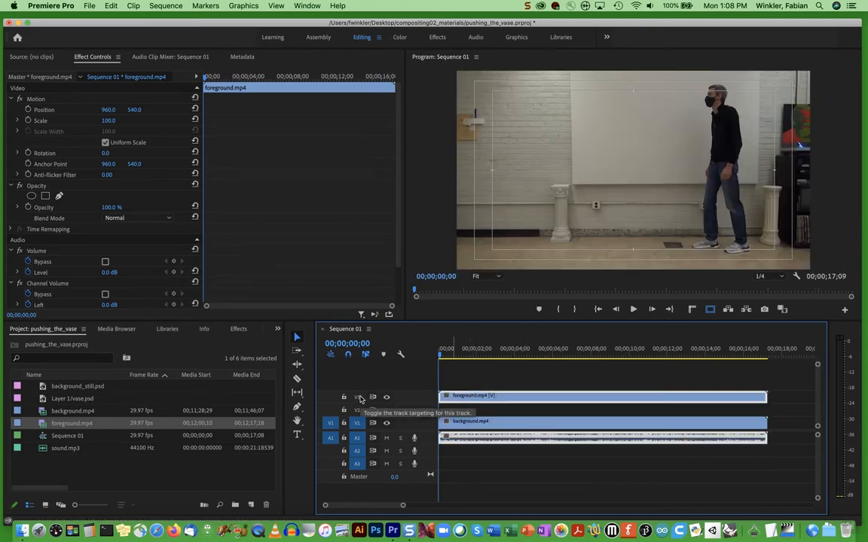
pyautogui.moveTo(477, 423); pyautogui.dragTo(479, 414)
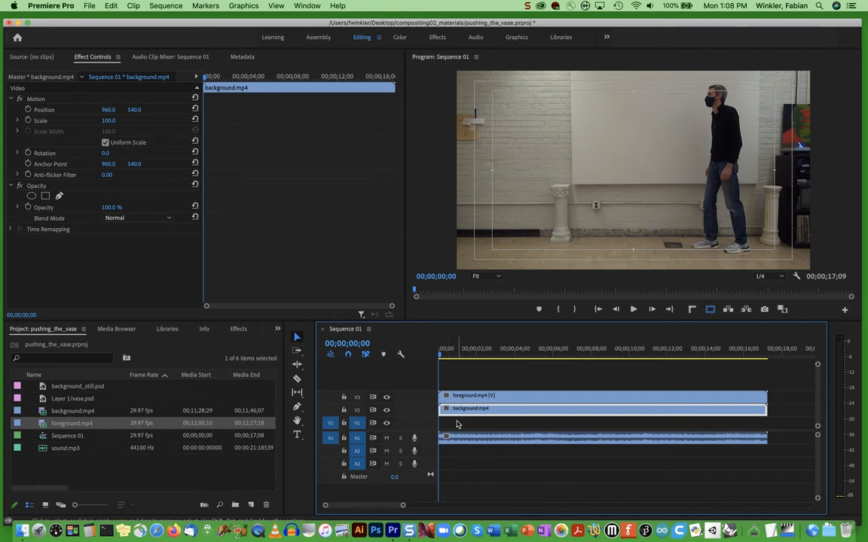
# Place background_still.psd at the start of V1 and extend it to the end of the clips above.
pyautogui.moveTo(85, 388); pyautogui.dragTo(443, 427)
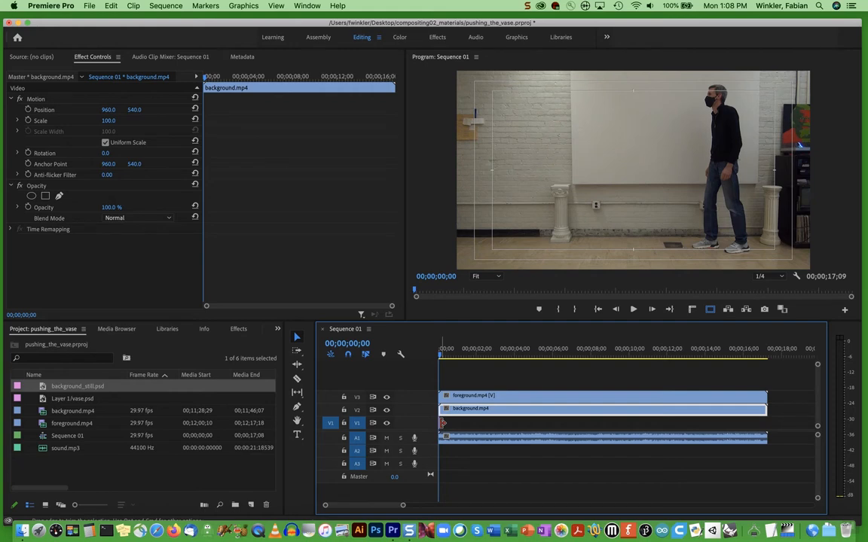
pyautogui.moveTo(443, 424); pyautogui.dragTo(767, 423)
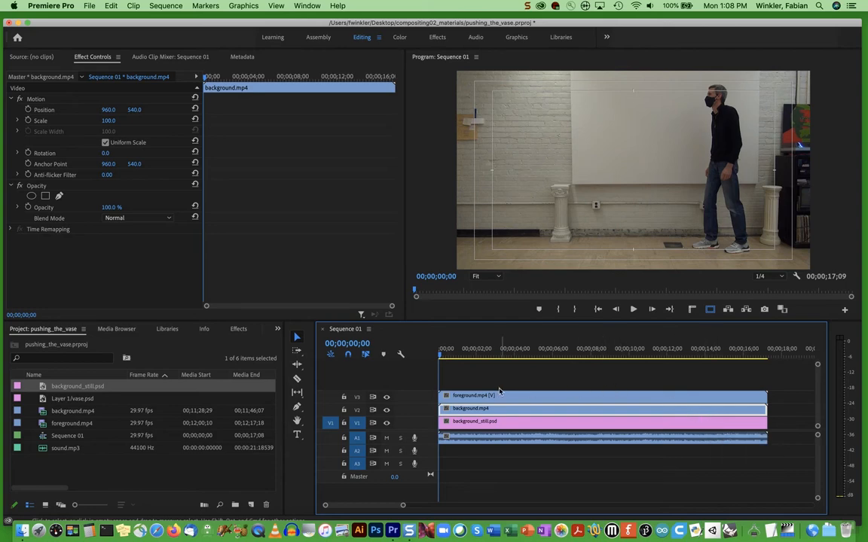
# Hide video tracks V3 and V2 in turn to inspect the layers beneath, and show both tracks again.
pyautogui.click(463, 396)
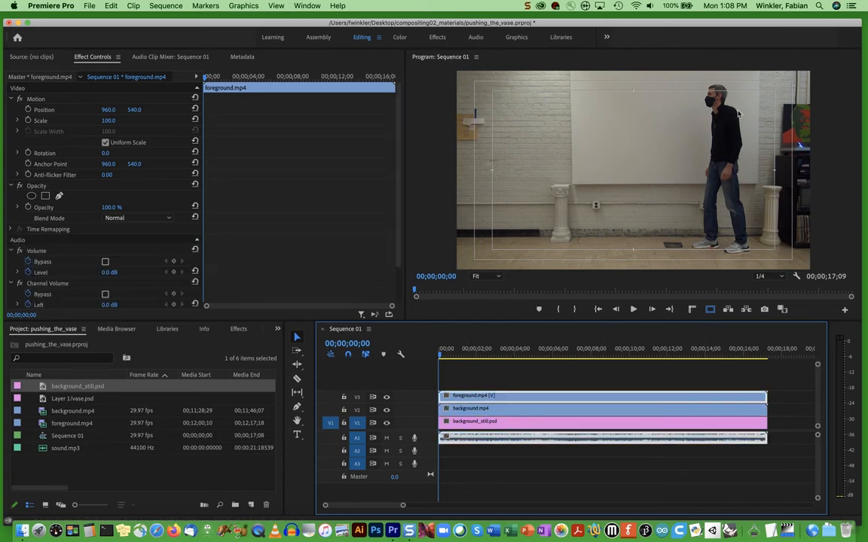
pyautogui.click(387, 399)
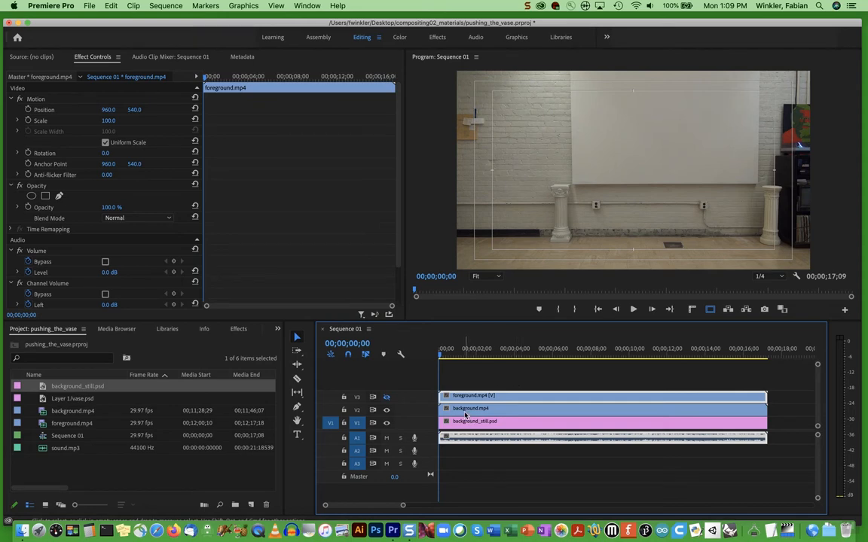
pyautogui.click(385, 411)
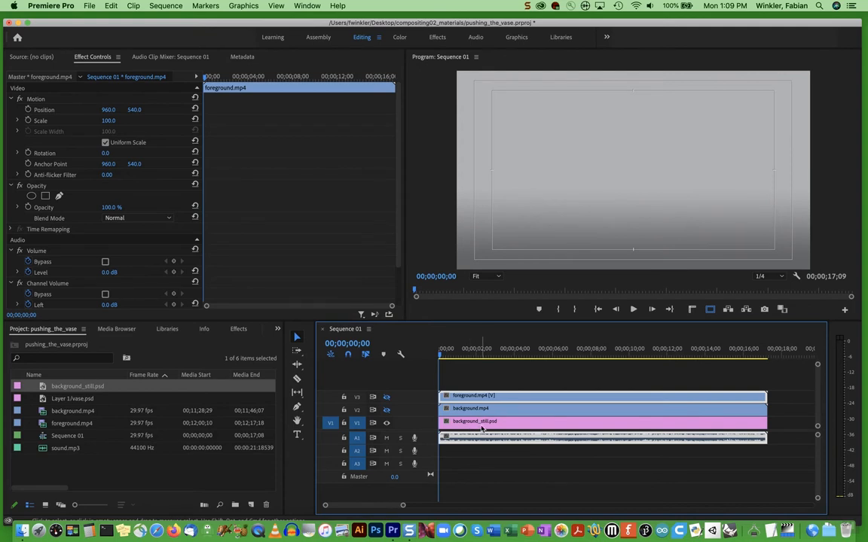
pyautogui.click(386, 409)
pyautogui.click(386, 397)
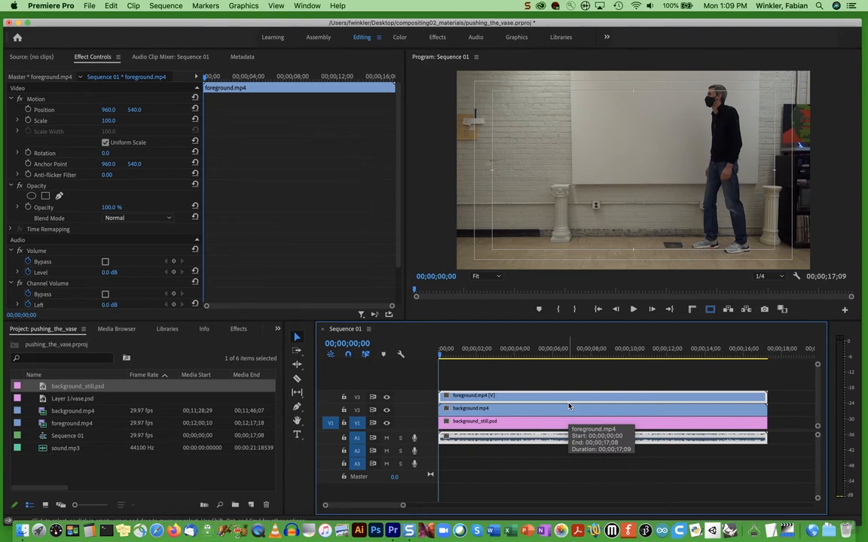
# Find the Difference Matte keying effect and apply it to foreground.mp4 on V3.
pyautogui.click(238, 329)
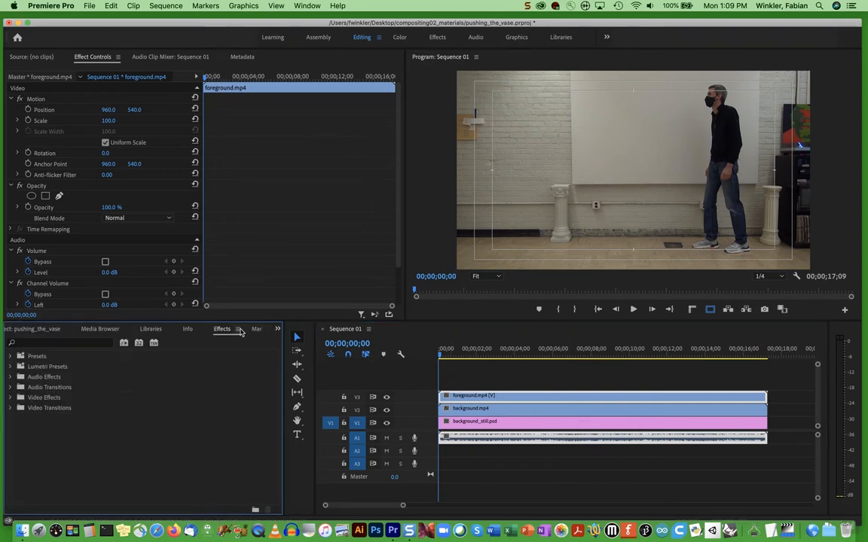
pyautogui.click(47, 344)
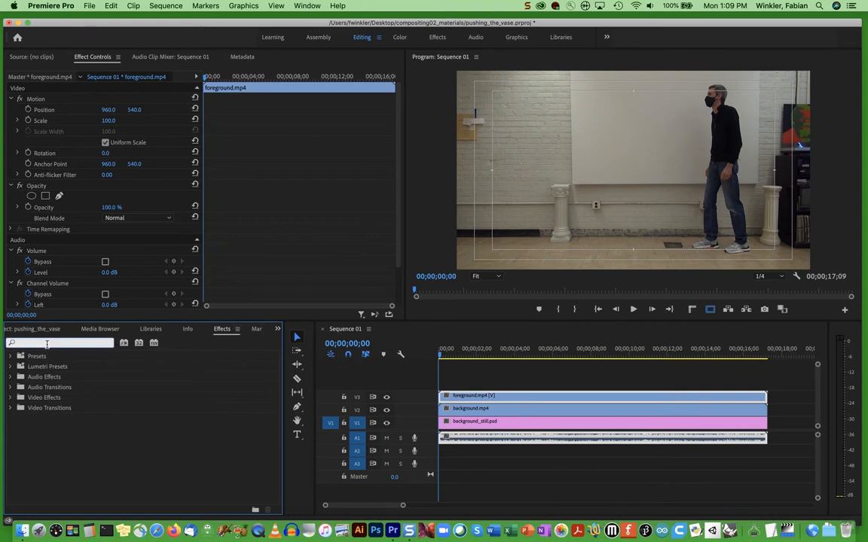
pyautogui.write('differen')
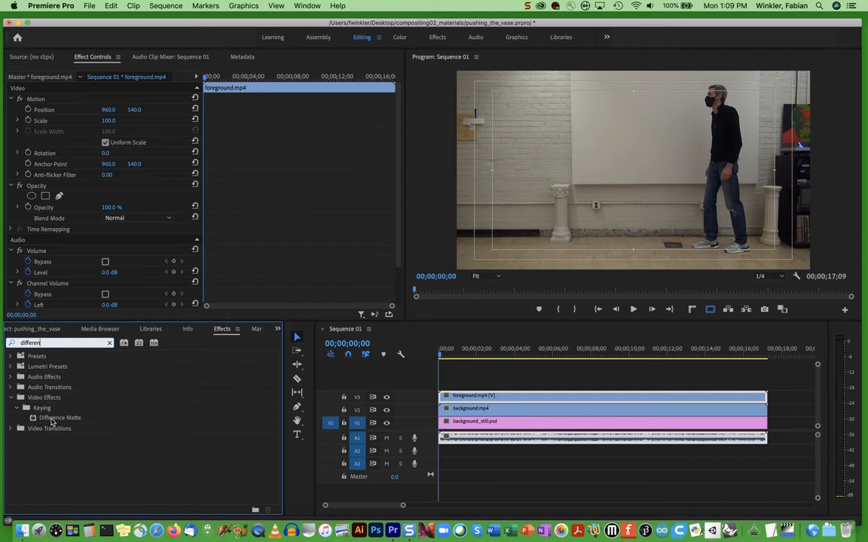
pyautogui.moveTo(34, 421); pyautogui.dragTo(491, 399)
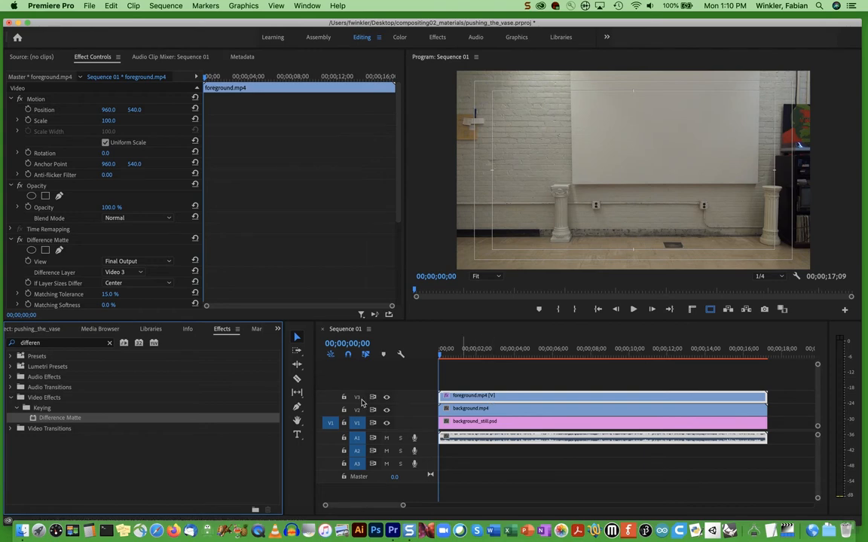
# Set the foreground clip's Difference Matte View to Matte Only and its Difference Layer to Video 2.
pyautogui.doubleClick(508, 399)
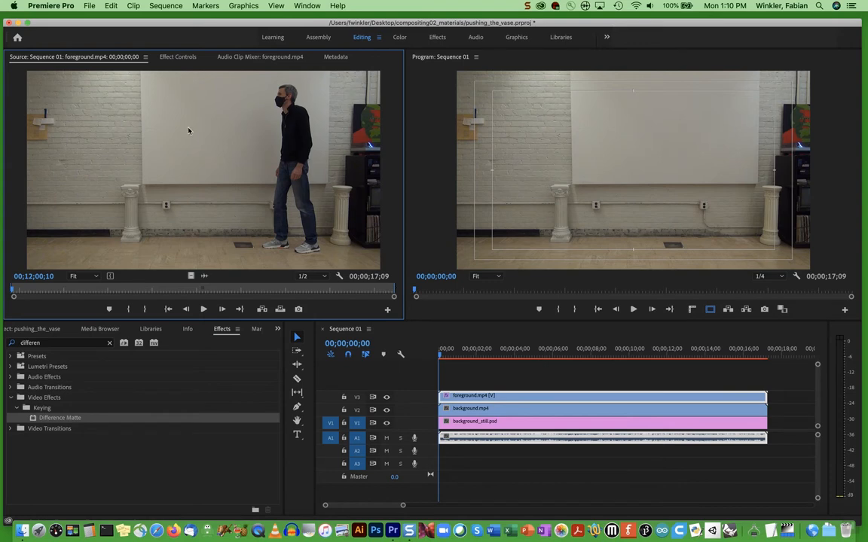
pyautogui.click(181, 59)
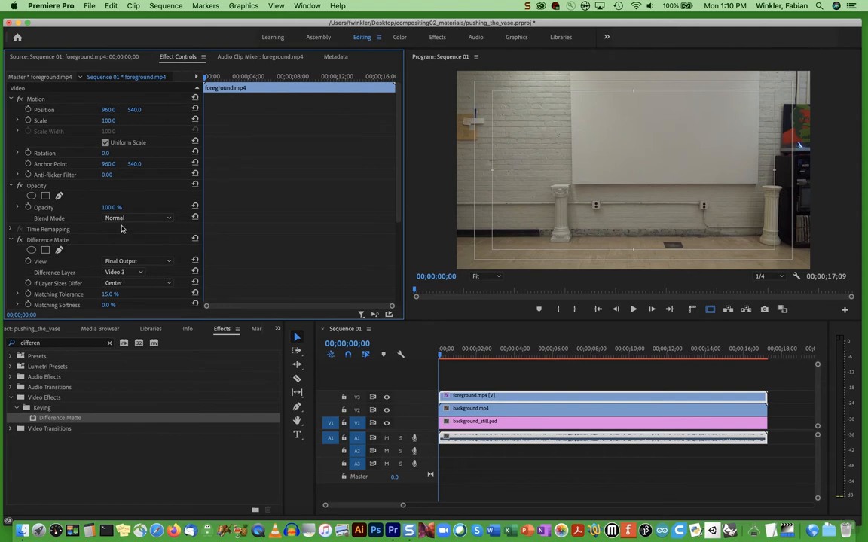
pyautogui.scroll(-2, 105, 206)
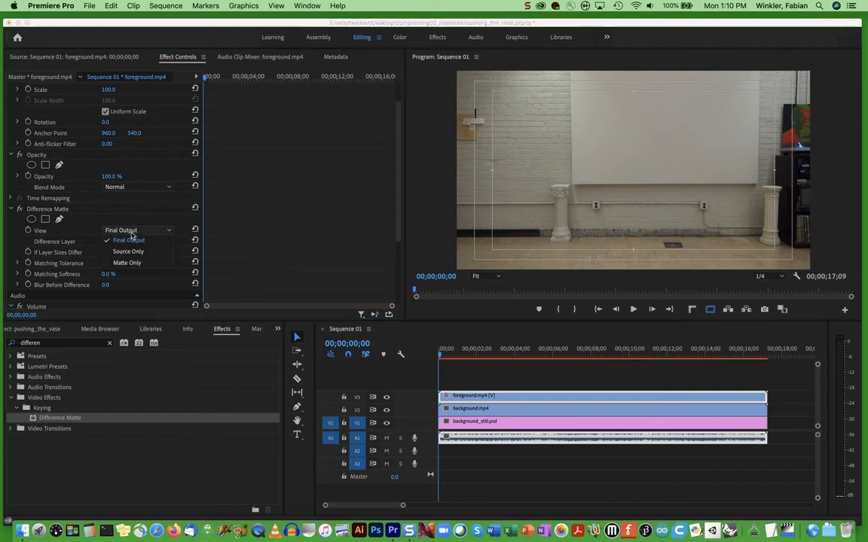
pyautogui.click(129, 231)
pyautogui.click(128, 263)
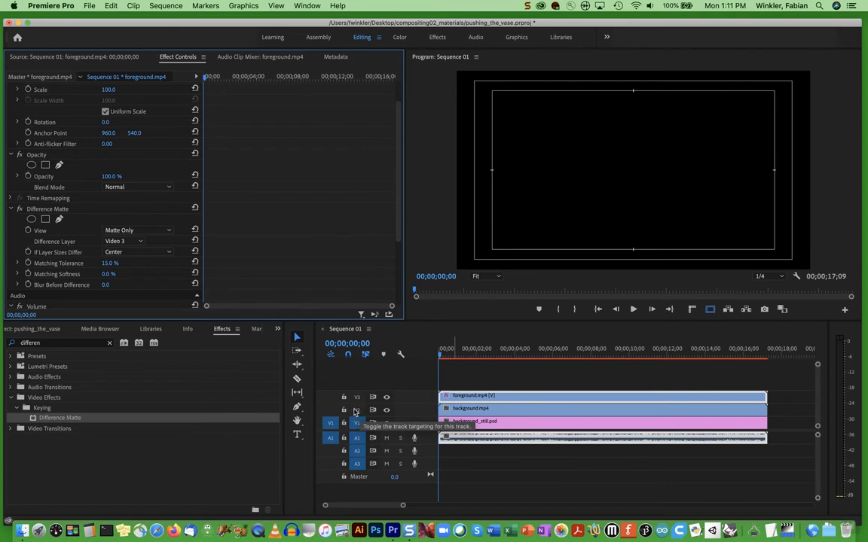
pyautogui.click(136, 244)
pyautogui.click(121, 275)
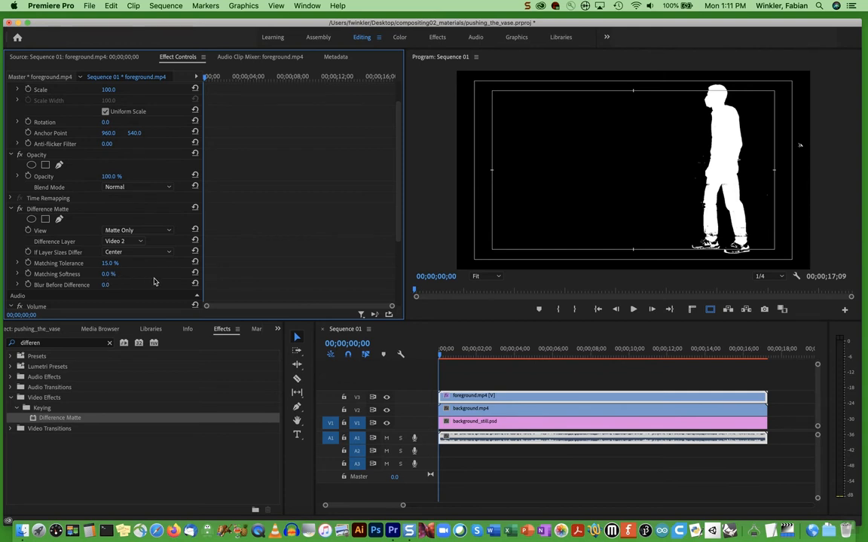
# At 00;00;07;20, try a Difference Matte Matching Tolerance of 18%, and set it to 10%.
pyautogui.moveTo(464, 355); pyautogui.dragTo(510, 356)
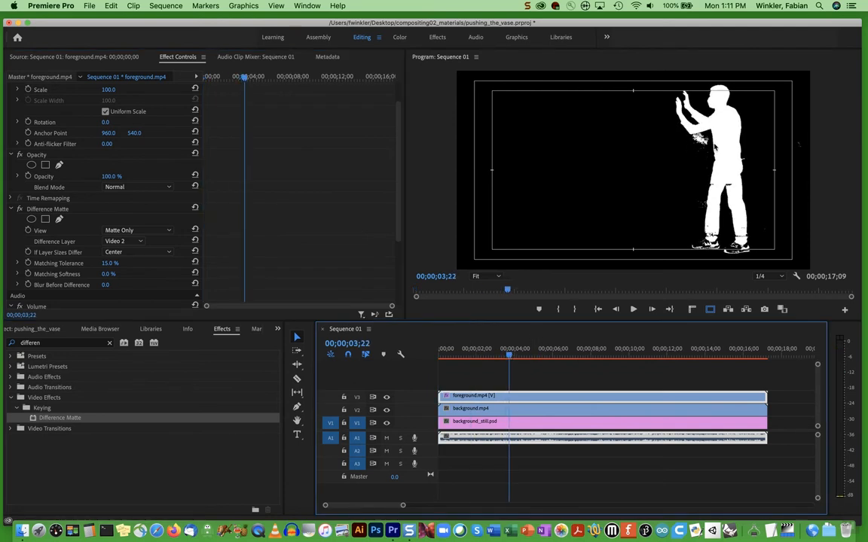
pyautogui.click(586, 358)
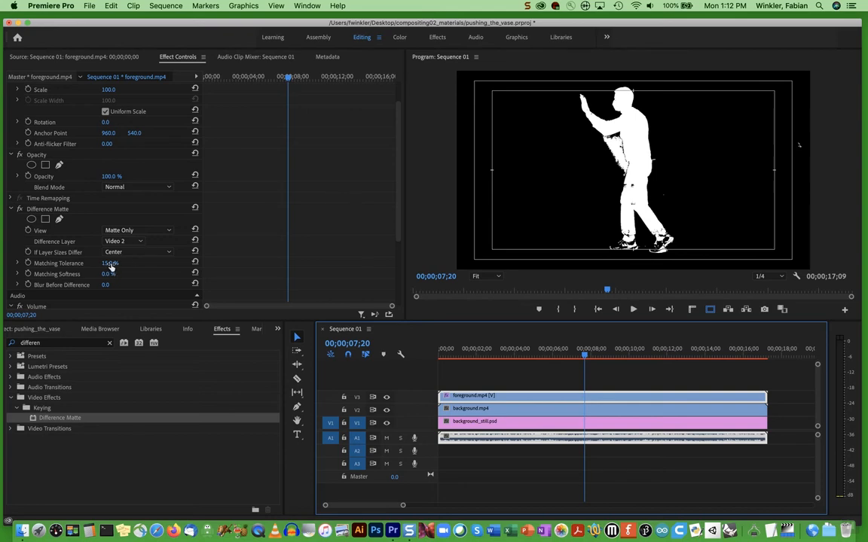
pyautogui.moveTo(111, 265)
pyautogui.mouseDown()
pyautogui.moveTo(90, 265)
pyautogui.moveTo(138, 265)
pyautogui.moveTo(116, 263)
pyautogui.mouseUp()
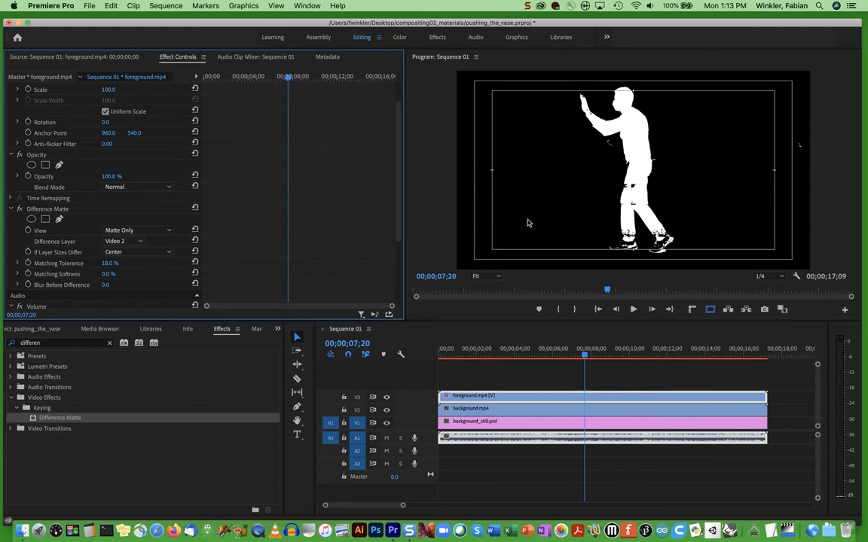
pyautogui.click(112, 263)
pyautogui.write('10')
pyautogui.press('Return')
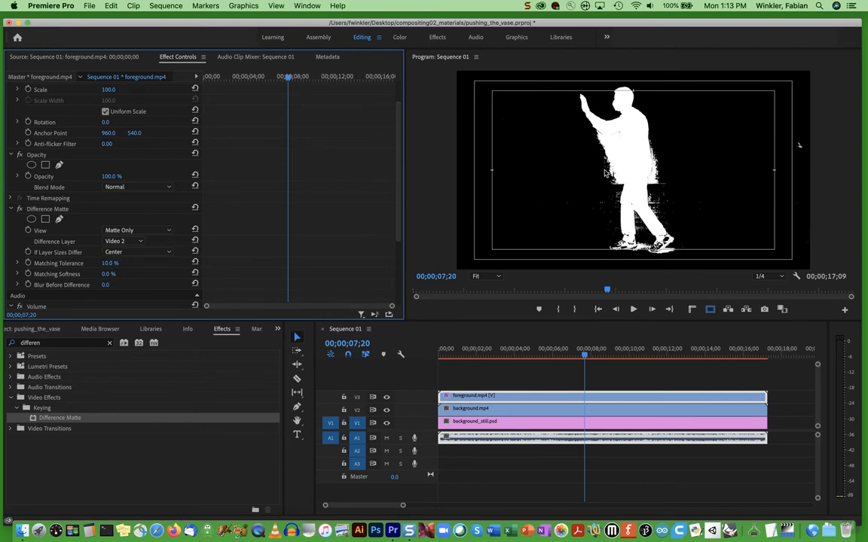
# Set the Difference Matte's Matching Softness to 4% and Blur Before Difference to 5.
pyautogui.click(107, 275)
pyautogui.write('4')
pyautogui.press('Tab')
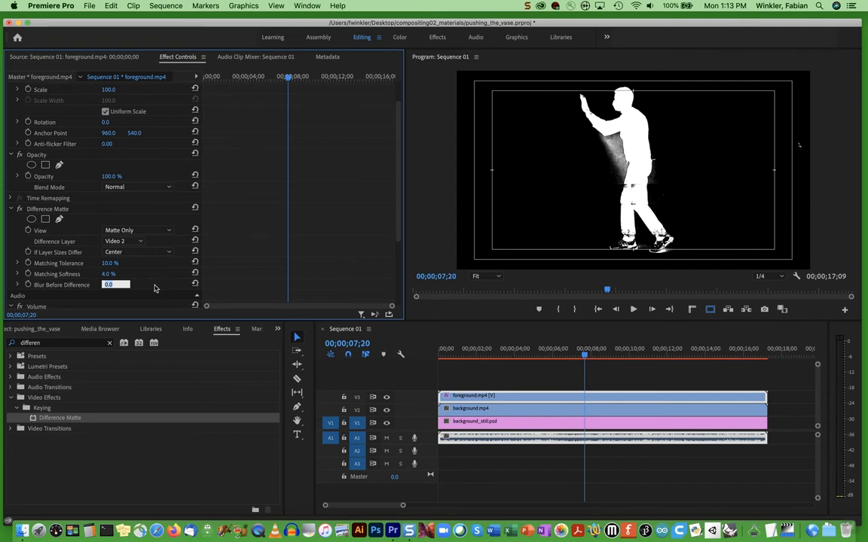
pyautogui.write('5')
pyautogui.press('Return')
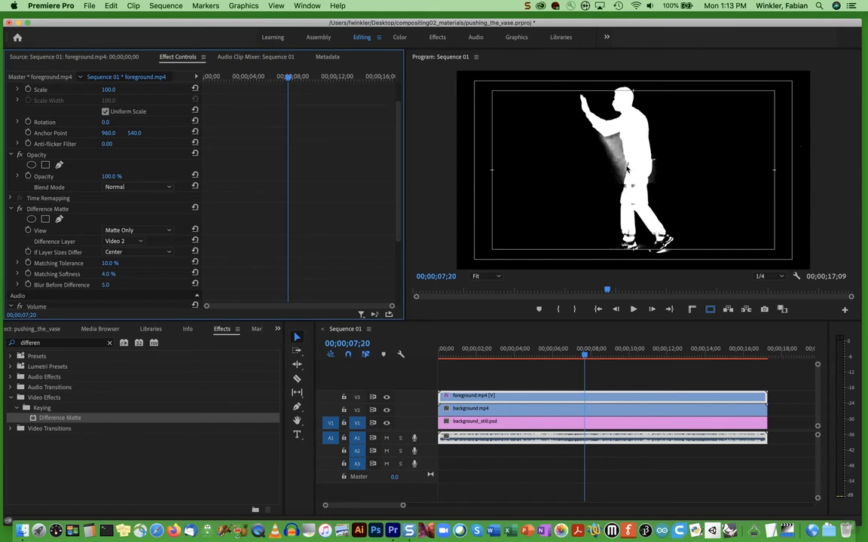
# Try Blur Before Difference values of 2 and 0 on the Difference Matte, and set it to 4.
pyautogui.click(111, 285)
pyautogui.write('2')
pyautogui.press('Return')
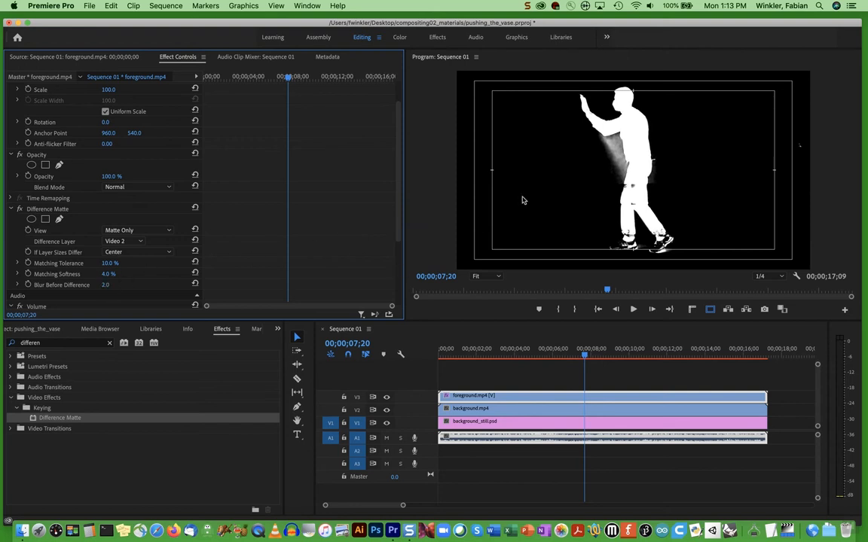
pyautogui.click(112, 285)
pyautogui.write('0')
pyautogui.press('Return')
pyautogui.click(107, 284)
pyautogui.write('4')
pyautogui.press('Return')
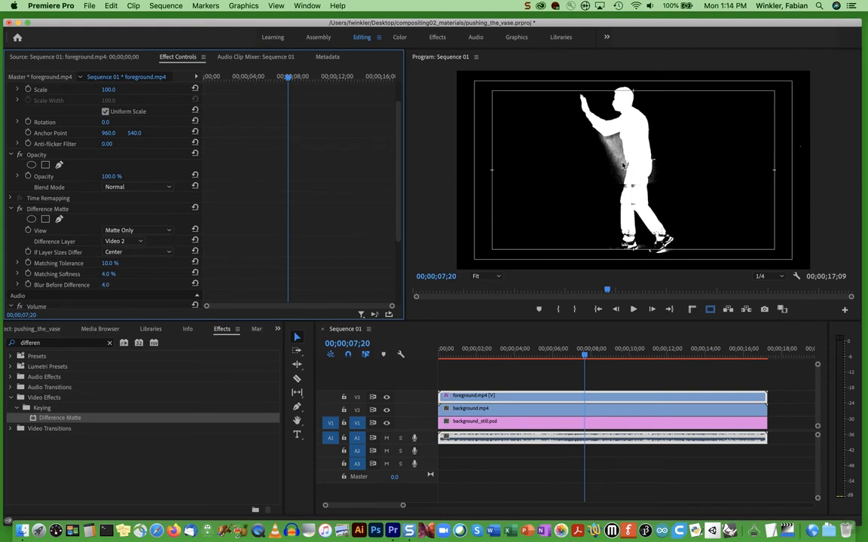
# Try a Matching Softness of 10% on the Difference Matte, and set it to 6%.
pyautogui.click(109, 274)
pyautogui.write('10')
pyautogui.press('Return')
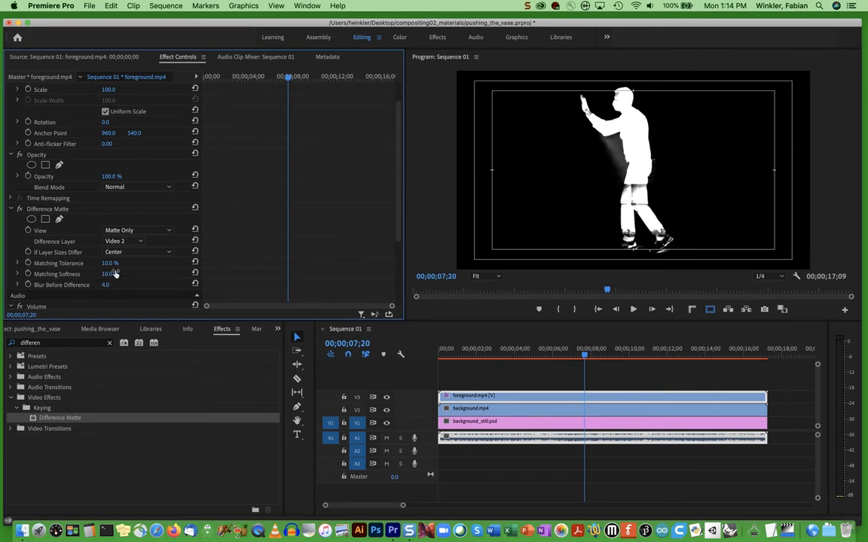
pyautogui.click(111, 273)
pyautogui.write('6')
pyautogui.press('Return')
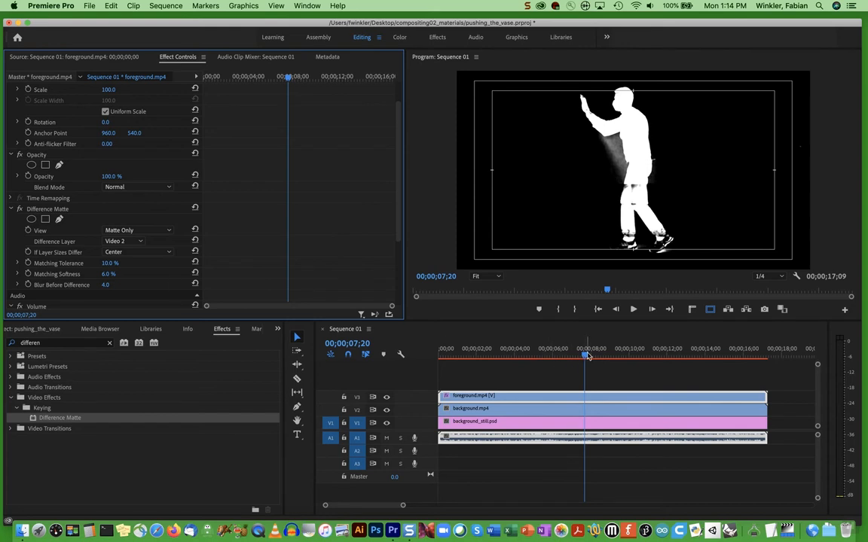
# Check the matte at several points in the sequence, and set Matching Tolerance to 12% at 00;00;05;08.
pyautogui.moveTo(589, 357); pyautogui.dragTo(726, 356)
pyautogui.moveTo(494, 357); pyautogui.dragTo(461, 357)
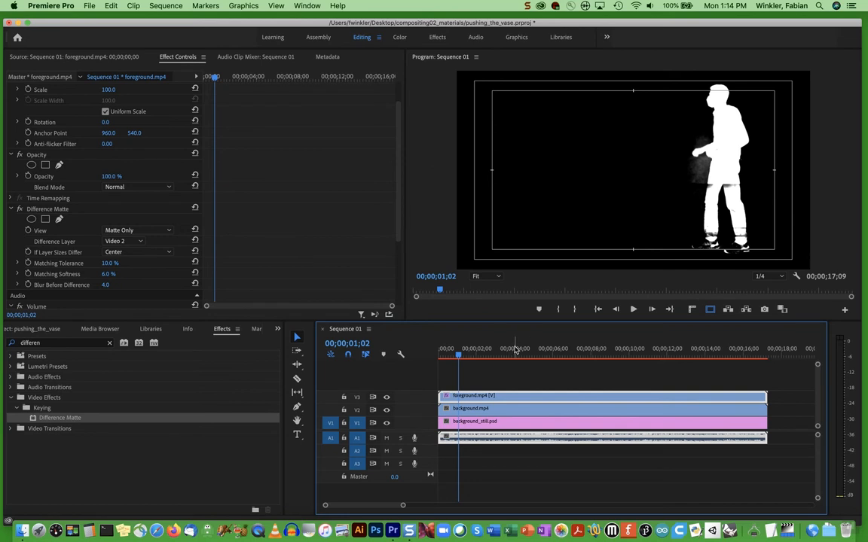
pyautogui.moveTo(516, 357); pyautogui.dragTo(539, 356)
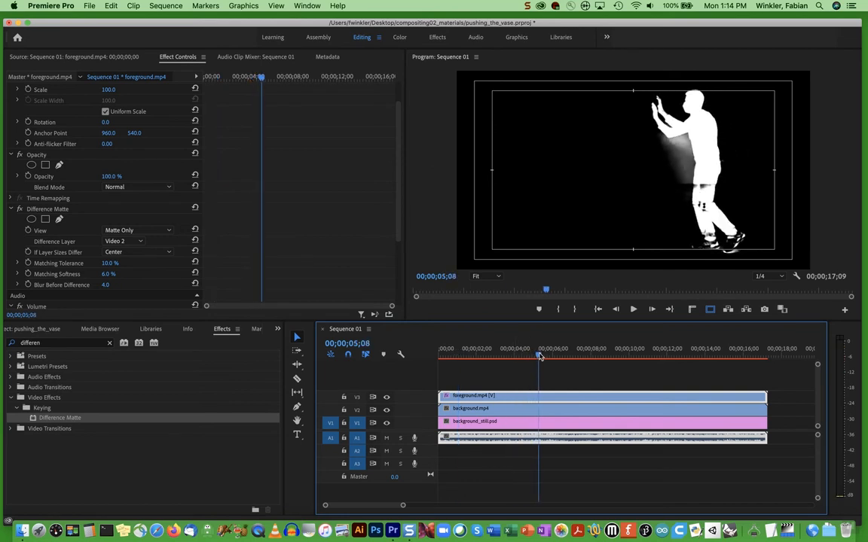
pyautogui.click(110, 263)
pyautogui.write('12')
pyautogui.press('Return')
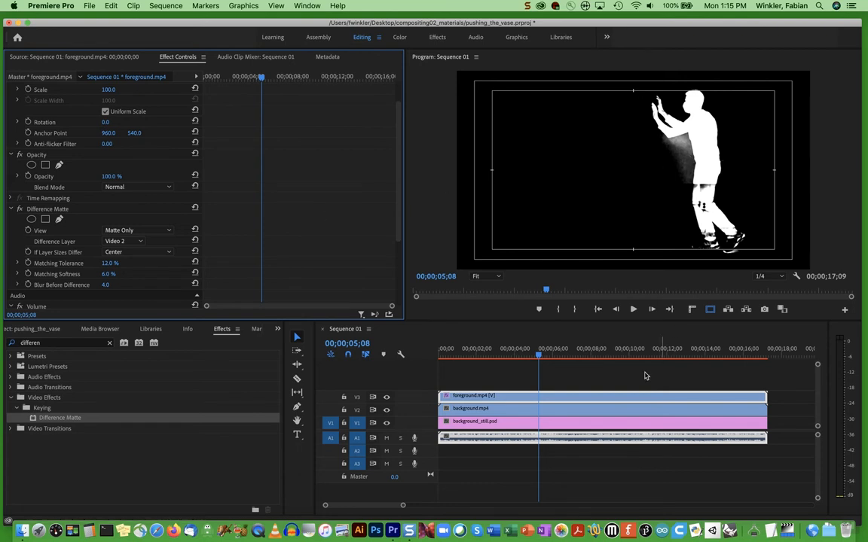
# Set the Difference Matte's View to Final Output and hide the V2 track holding background.mp4.
pyautogui.moveTo(513, 355); pyautogui.dragTo(496, 356)
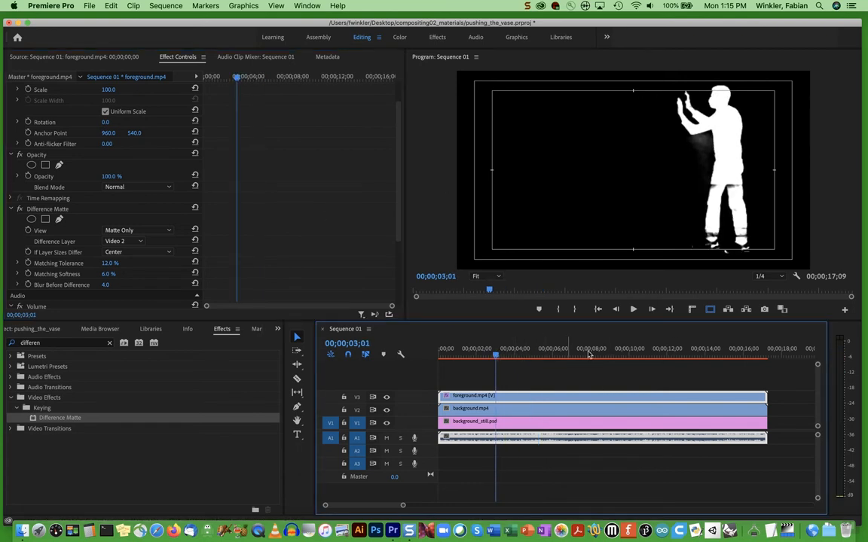
pyautogui.click(713, 356)
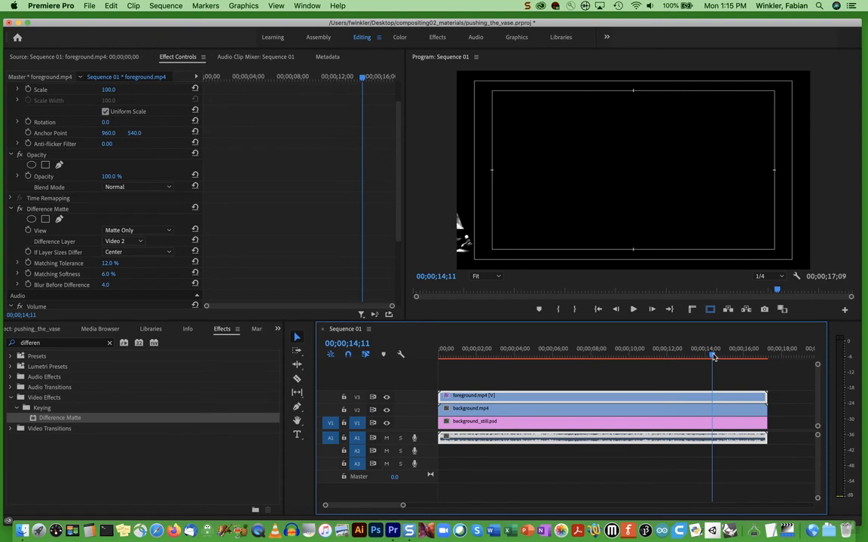
pyautogui.click(622, 356)
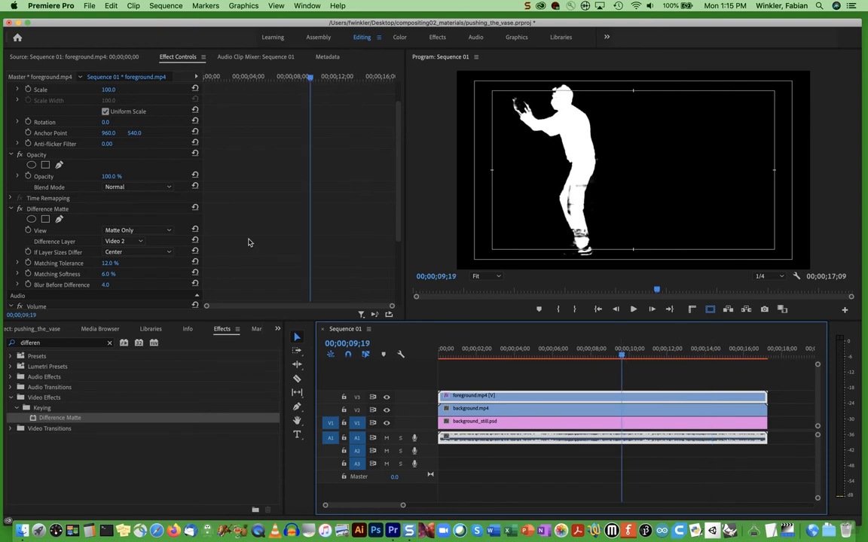
pyautogui.click(526, 356)
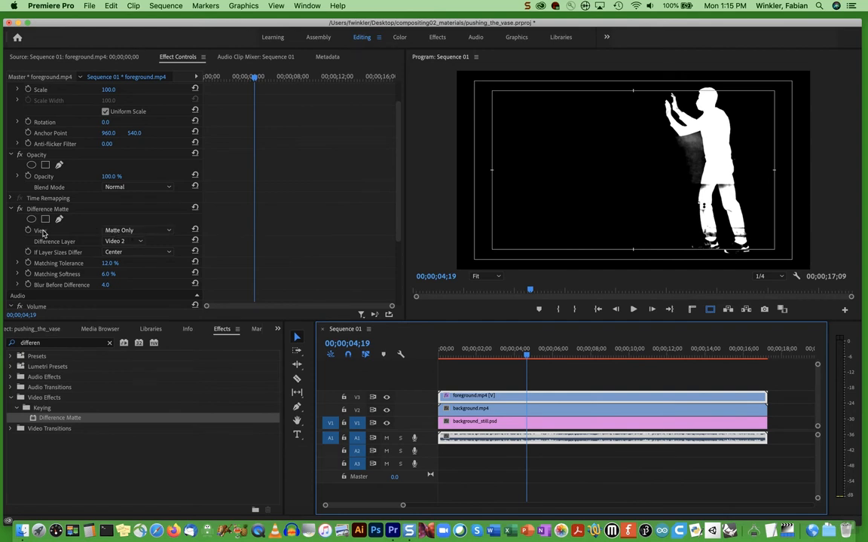
pyautogui.click(132, 231)
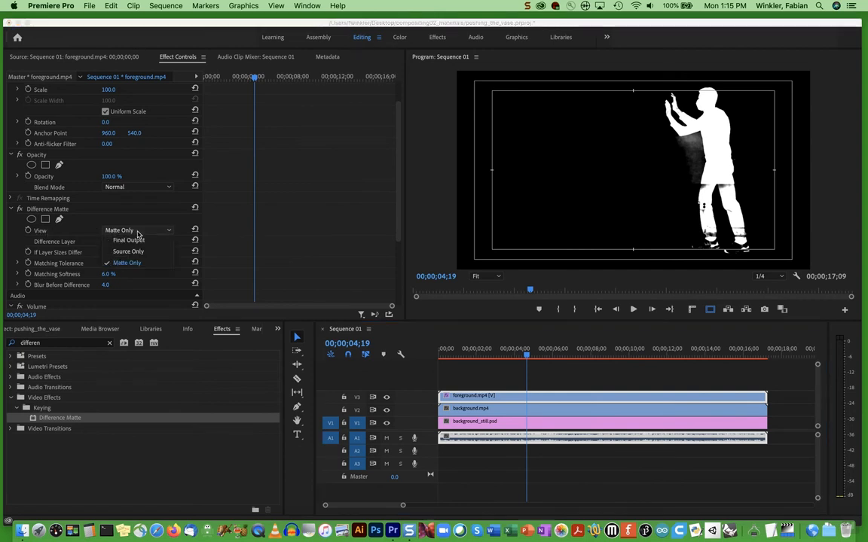
pyautogui.click(128, 241)
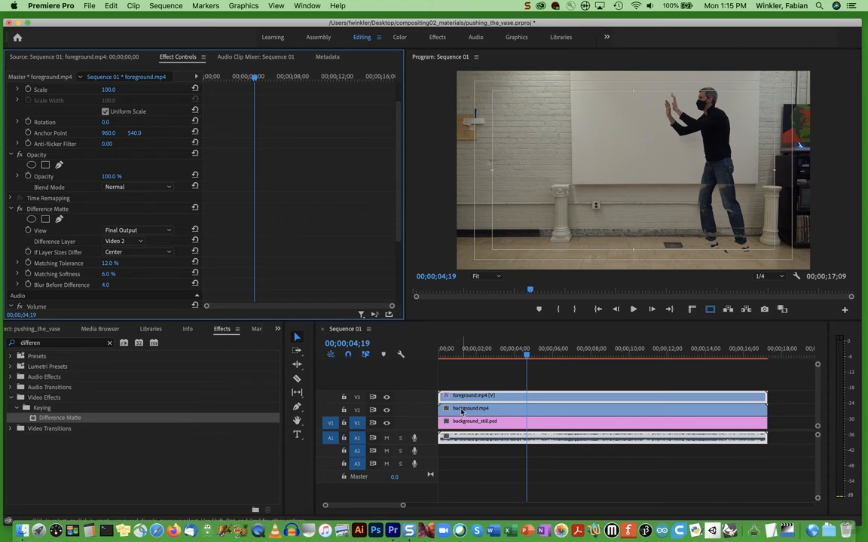
pyautogui.click(386, 410)
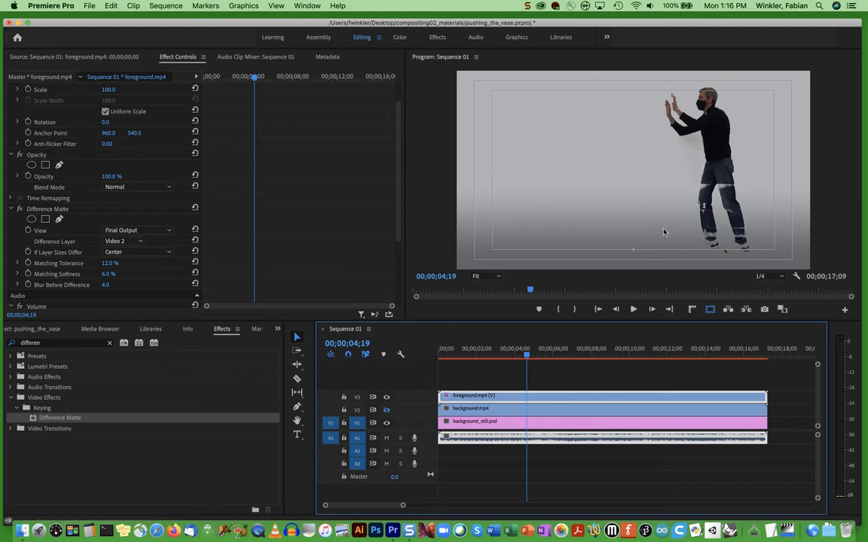
pyautogui.moveTo(527, 357)
pyautogui.mouseDown()
pyautogui.moveTo(558, 357)
pyautogui.moveTo(532, 357)
pyautogui.mouseUp()
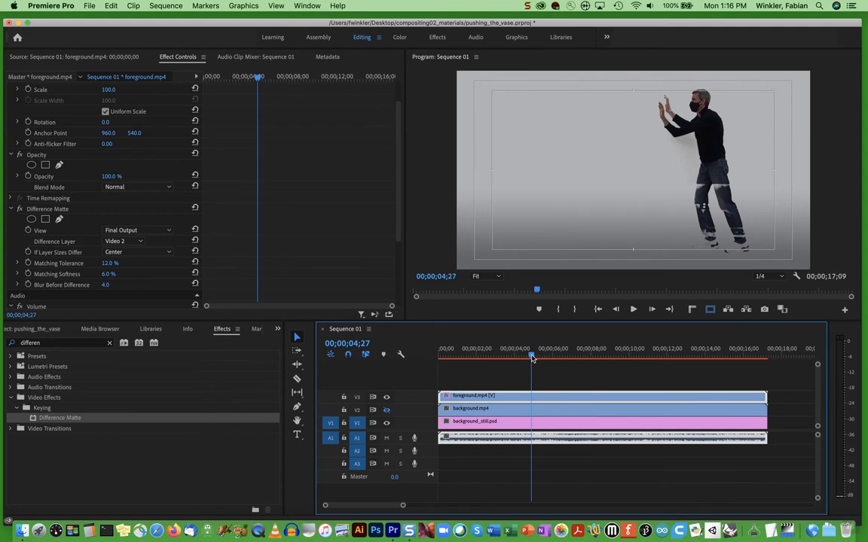
# Place Layer 1/vase.psd on a new V4 track from the sequence start and extend it to the end of the other clips.
pyautogui.click(277, 329)
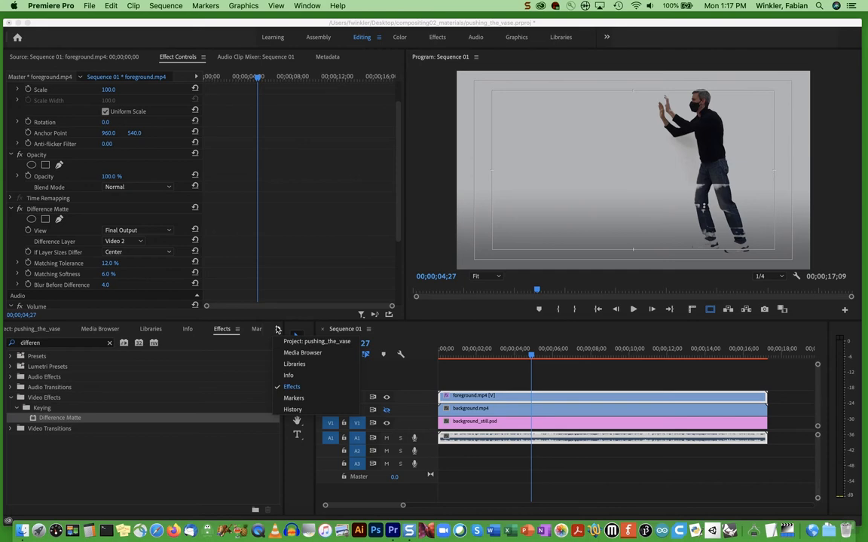
pyautogui.click(296, 341)
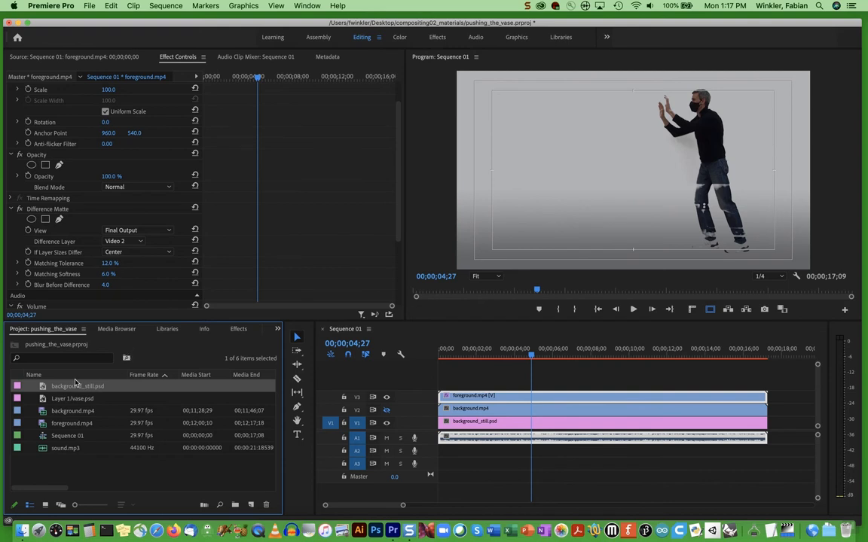
pyautogui.click(63, 400)
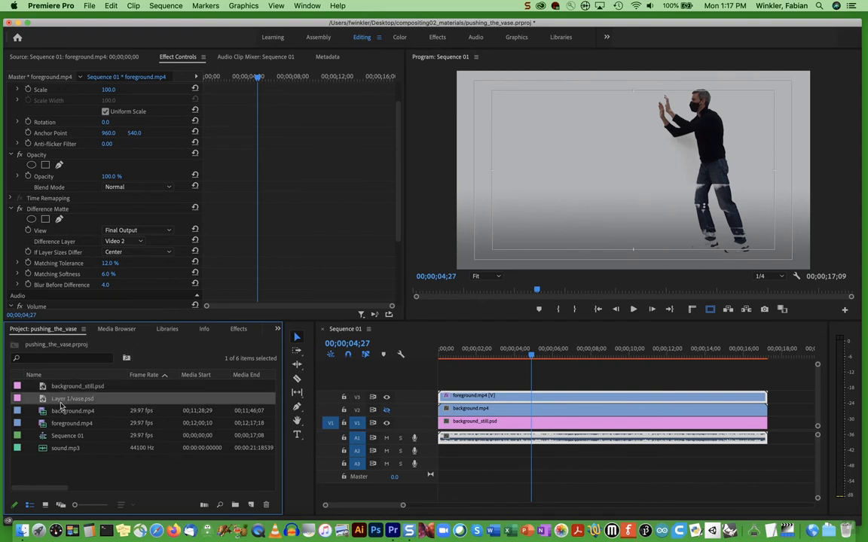
pyautogui.moveTo(42, 403); pyautogui.dragTo(434, 385)
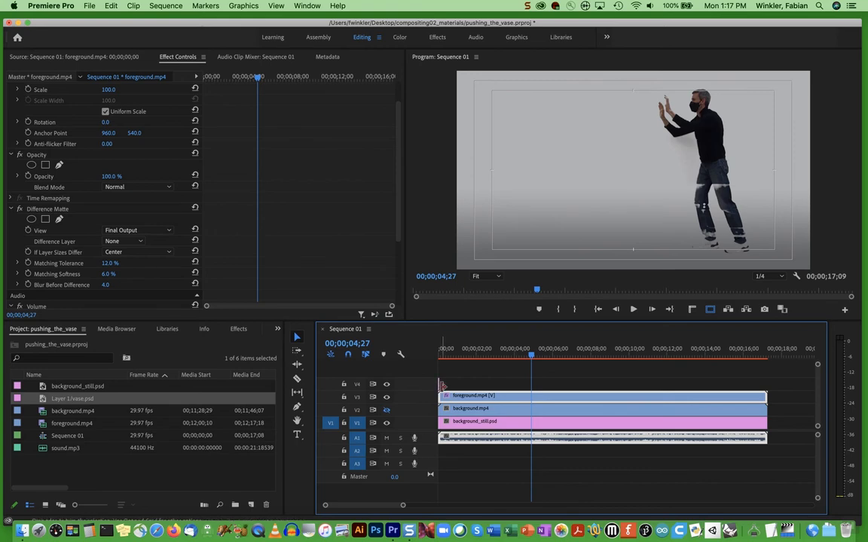
pyautogui.moveTo(442, 385); pyautogui.dragTo(767, 390)
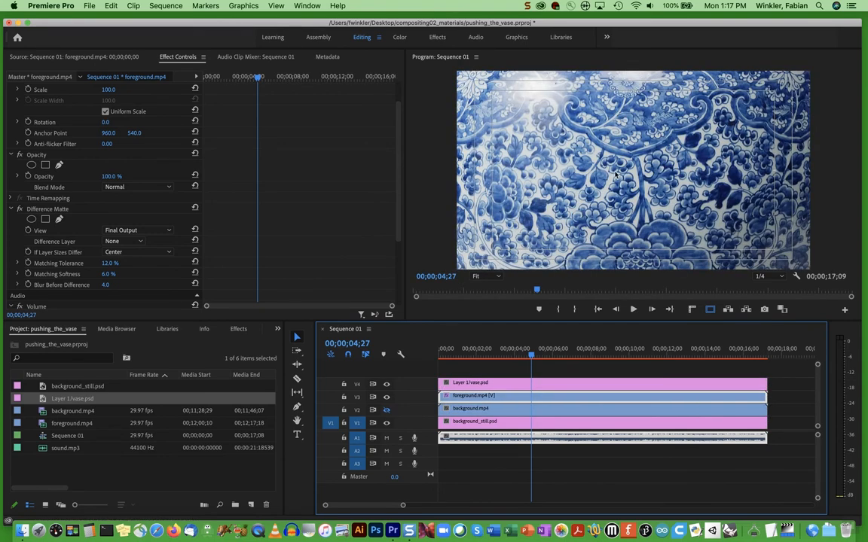
# Set the scale of the Layer 1/vase.psd clip to 21.
pyautogui.doubleClick(543, 388)
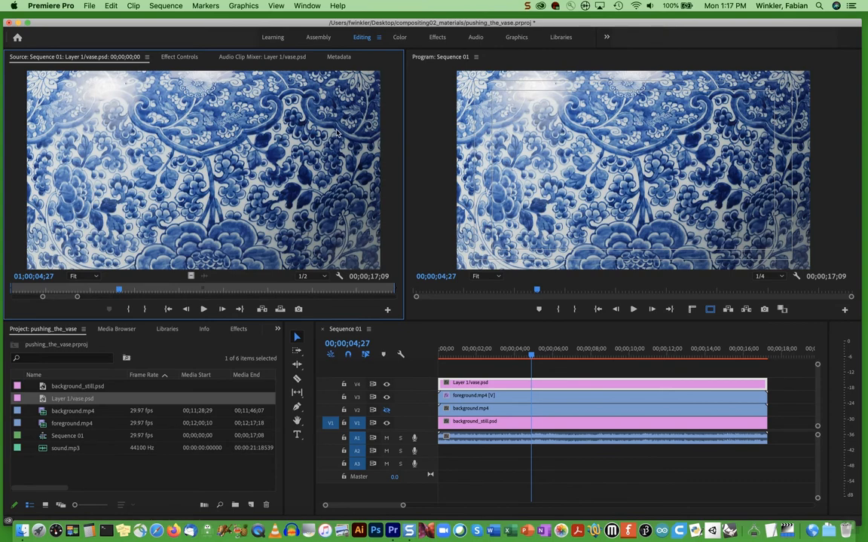
pyautogui.click(181, 58)
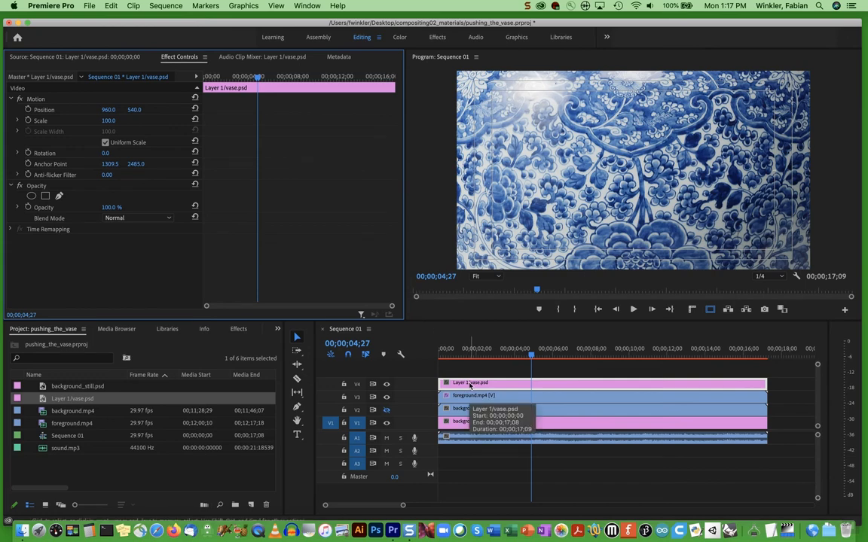
pyautogui.click(117, 57)
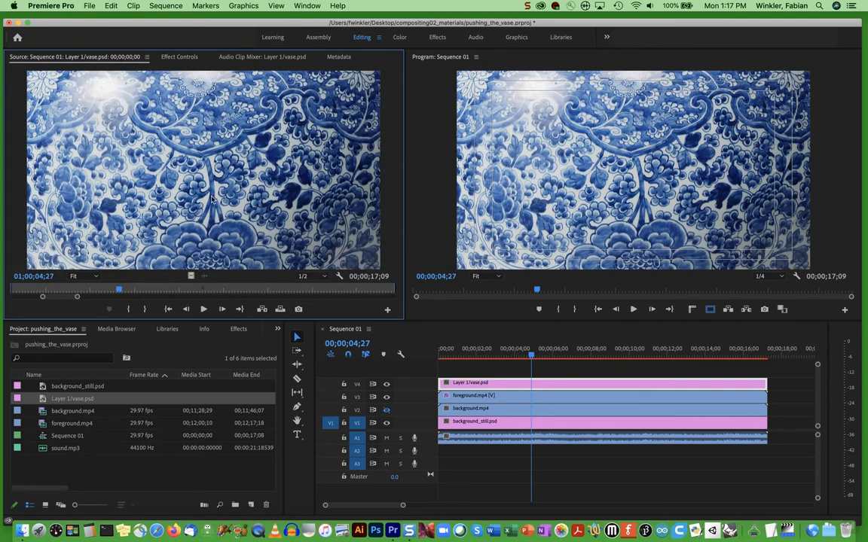
pyautogui.click(163, 56)
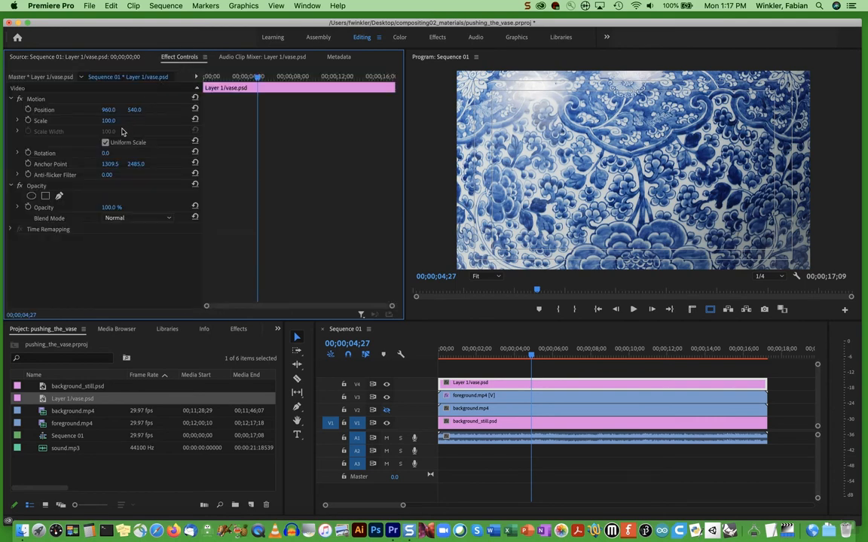
pyautogui.moveTo(109, 122); pyautogui.dragTo(58, 122)
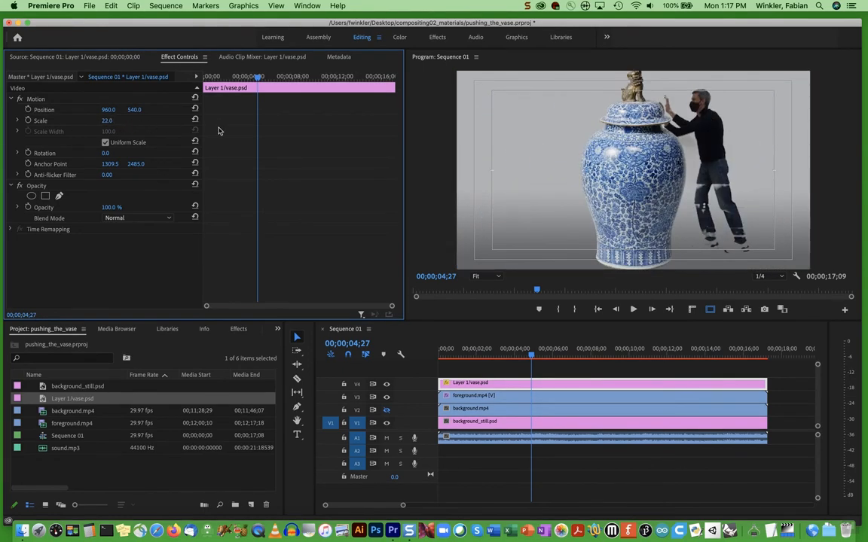
pyautogui.click(108, 120)
pyautogui.write('21')
pyautogui.press('Return')
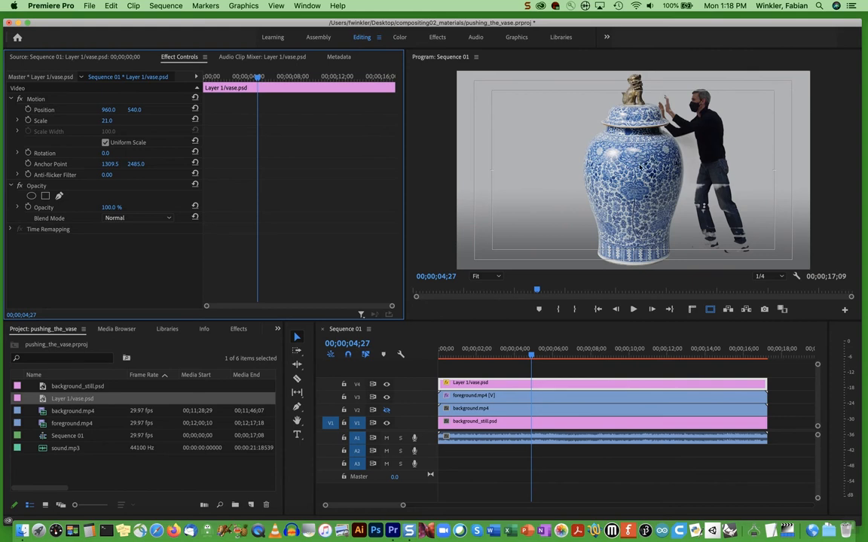
# Move the vase away from the person's hands to a position of about 732.6, 537.2.
pyautogui.click(641, 167)
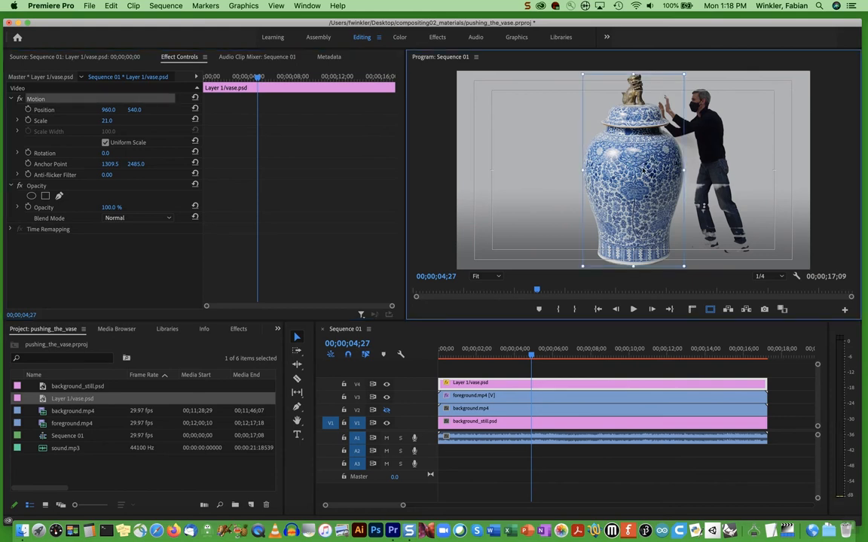
pyautogui.moveTo(644, 170); pyautogui.dragTo(675, 166)
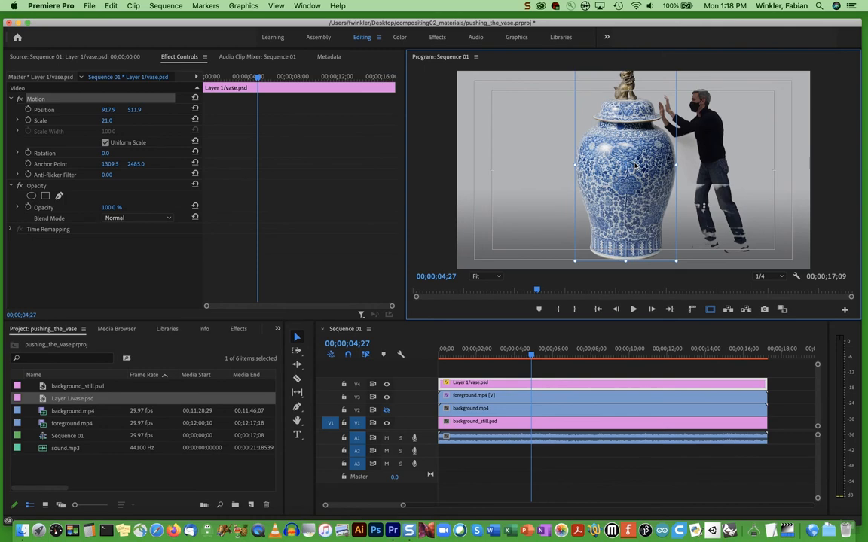
pyautogui.moveTo(635, 167)
pyautogui.mouseDown()
pyautogui.moveTo(534, 170)
pyautogui.moveTo(625, 177)
pyautogui.mouseUp()
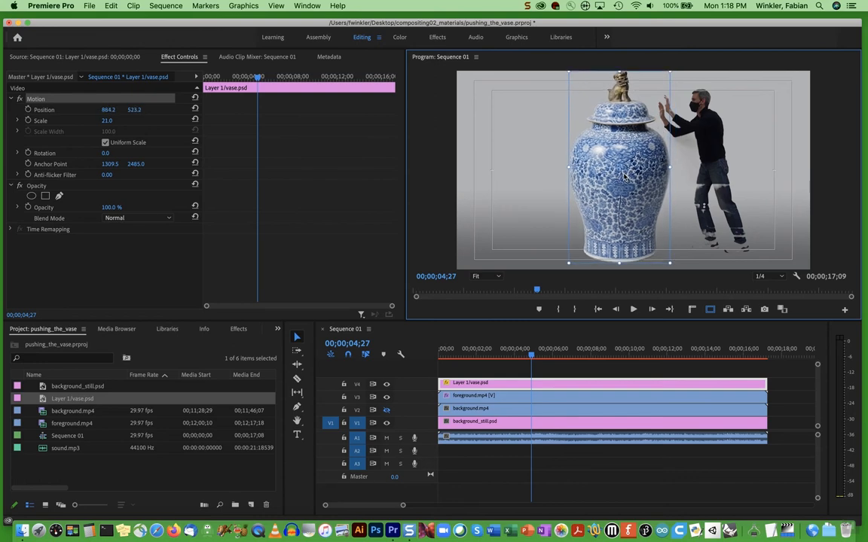
pyautogui.moveTo(566, 162); pyautogui.dragTo(539, 164)
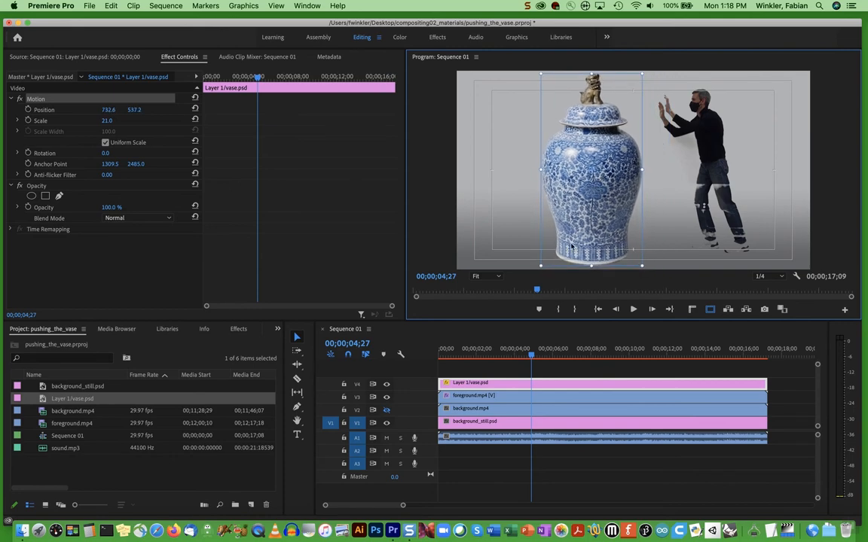
# Set the scale of the foreground.mp4 clip to 70 with the playhead at 00;00;04;04.
pyautogui.click(546, 357)
pyautogui.moveTo(548, 359); pyautogui.dragTo(518, 358)
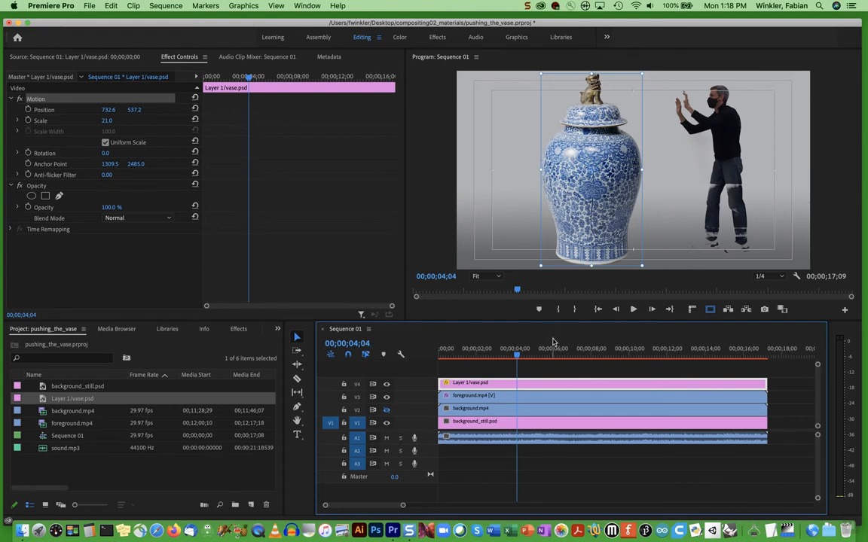
pyautogui.doubleClick(494, 395)
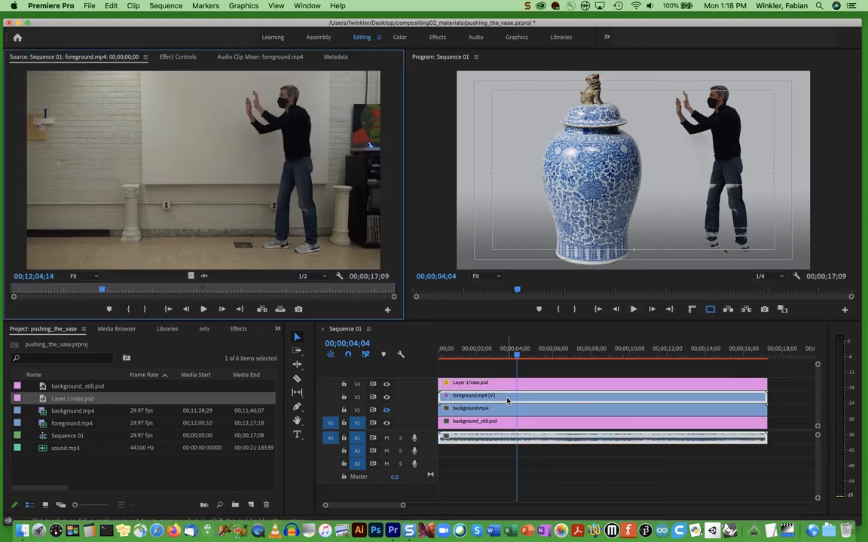
pyautogui.click(167, 56)
pyautogui.click(111, 119)
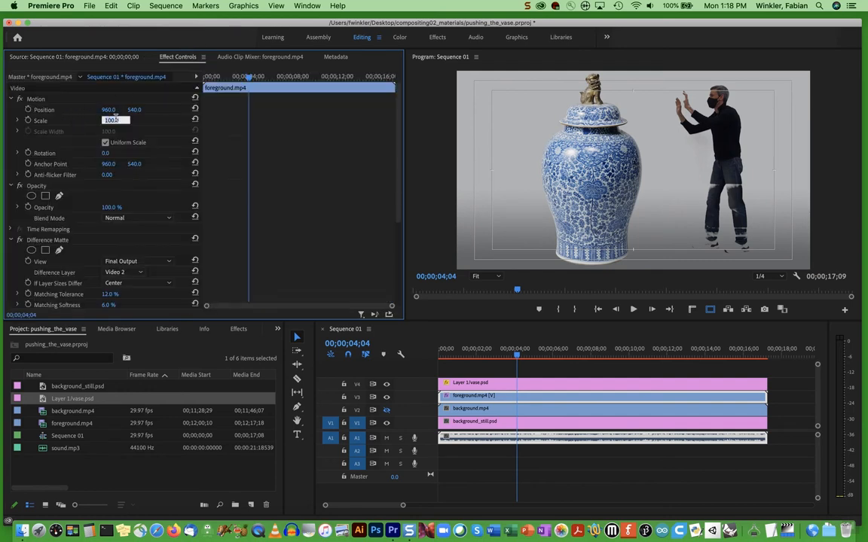
pyautogui.write('70')
pyautogui.press('Return')
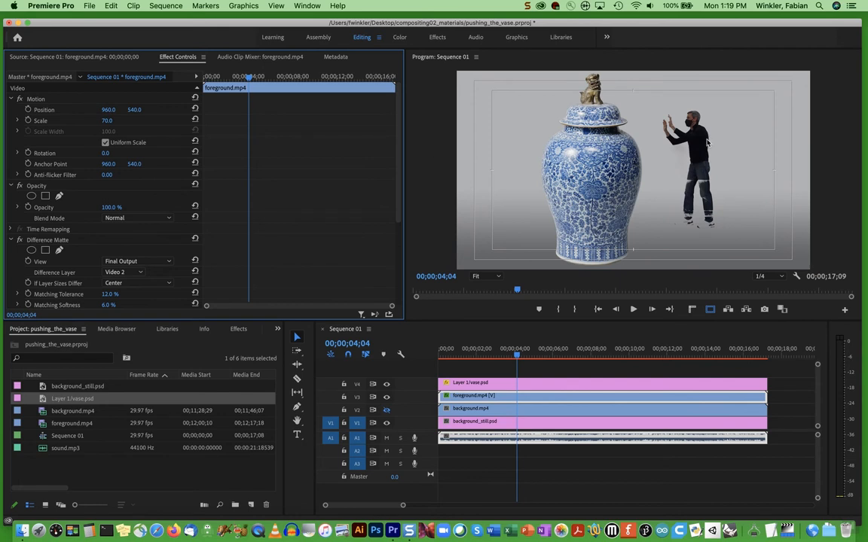
# Move the person to a position of about 816.8, 660.6 and the vase to about 395.8, 500.7.
pyautogui.click(699, 142)
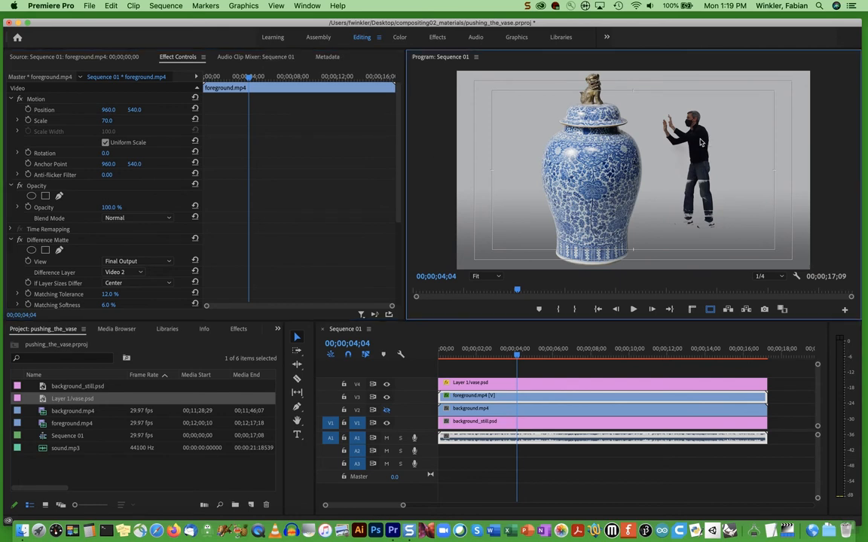
pyautogui.click(699, 141)
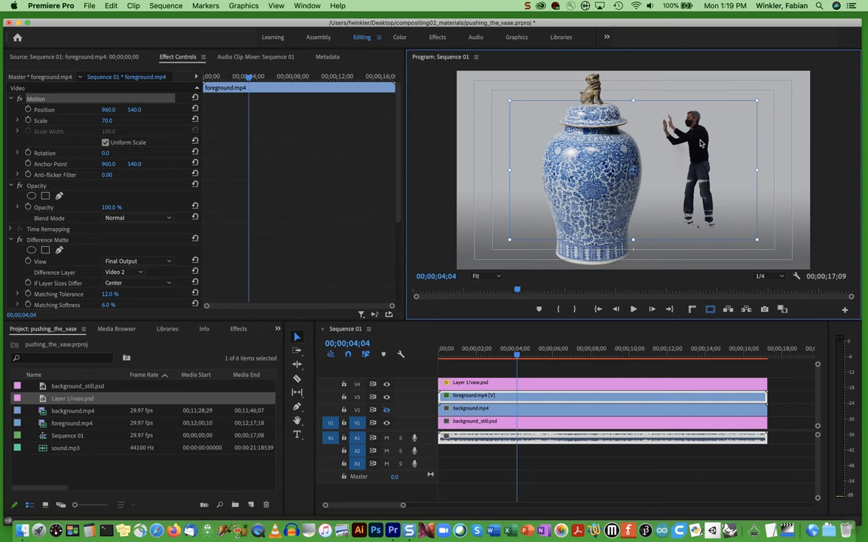
pyautogui.moveTo(627, 134); pyautogui.dragTo(668, 168)
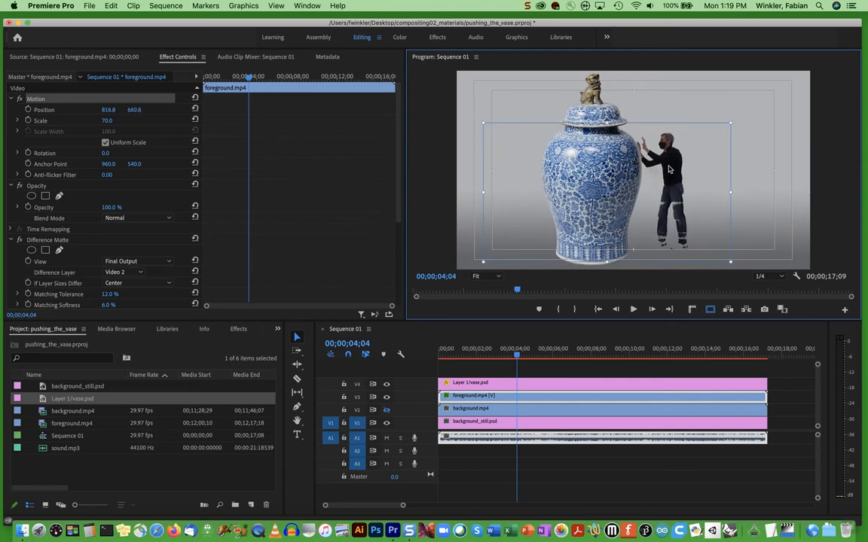
pyautogui.click(604, 175)
pyautogui.moveTo(596, 111); pyautogui.dragTo(534, 104)
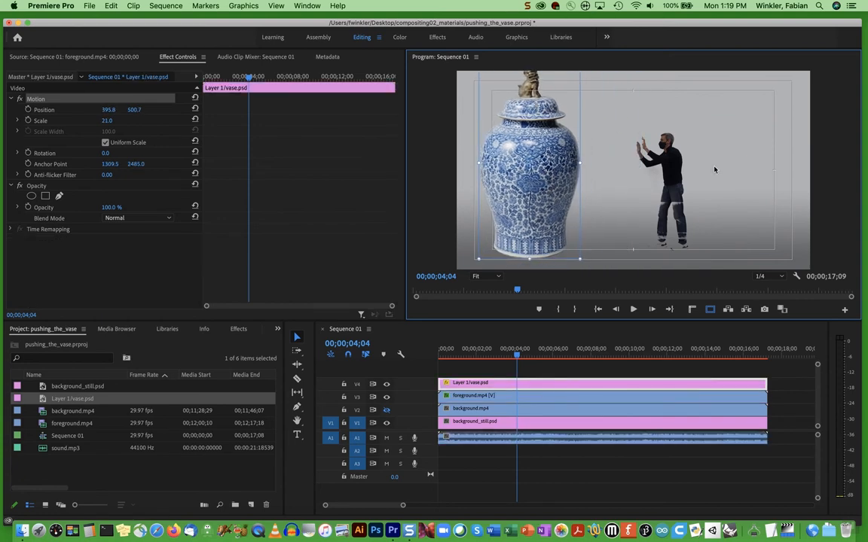
# Move the person to about 673.7, 697.1 and the vase against the person's hands at about 564.2, 500.7.
pyautogui.click(674, 164)
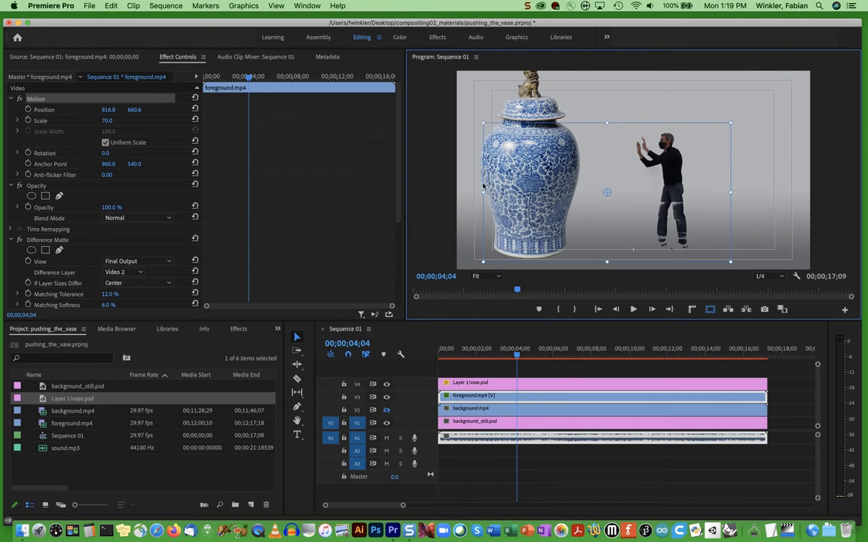
pyautogui.moveTo(676, 167); pyautogui.dragTo(649, 167)
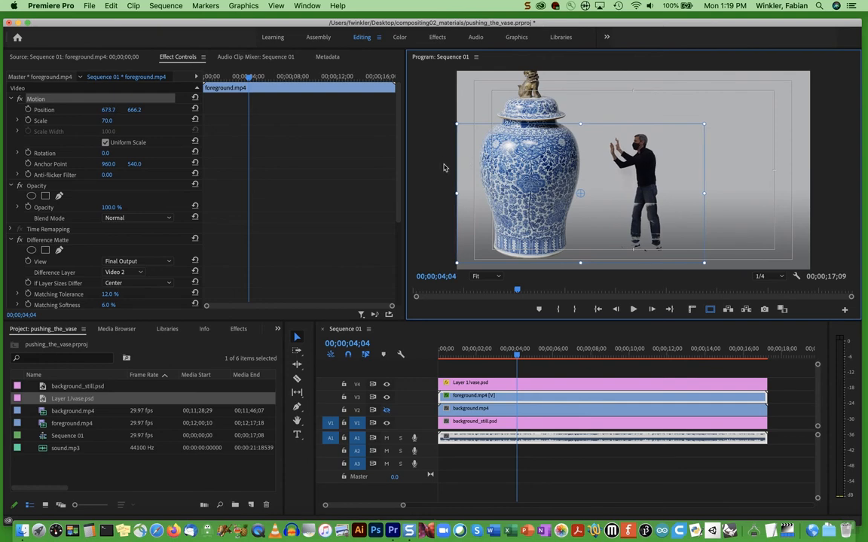
pyautogui.moveTo(645, 170); pyautogui.dragTo(645, 175)
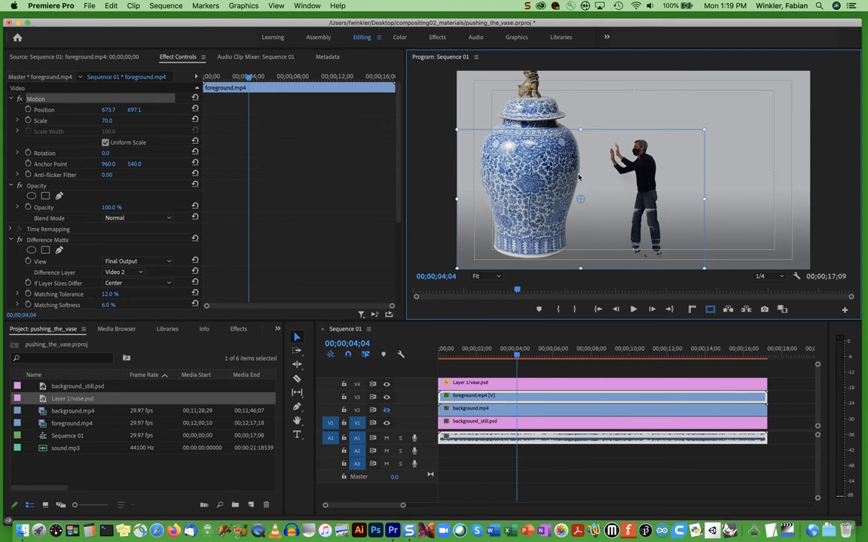
pyautogui.click(537, 115)
pyautogui.moveTo(529, 141); pyautogui.dragTo(560, 140)
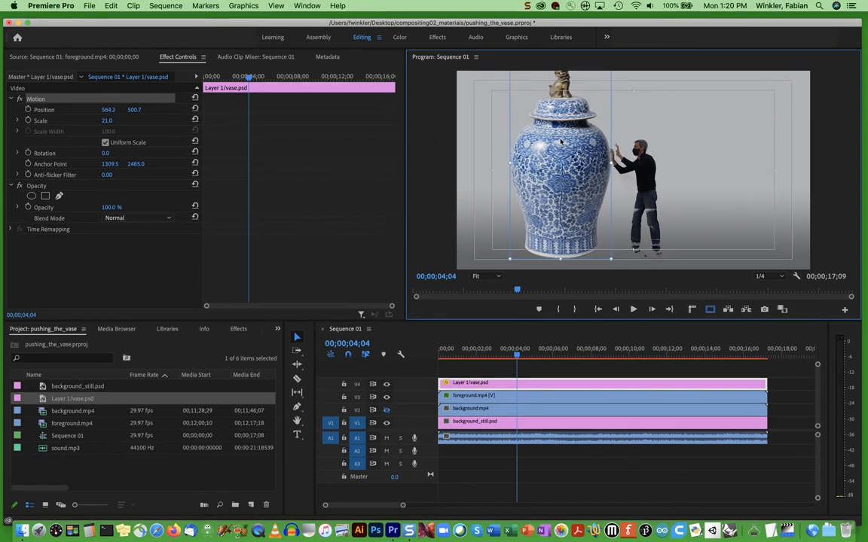
# Move the vase to a position of about 575.4, 537.2 and start animating its Position with a keyframe at 00;00;04;04.
pyautogui.moveTo(559, 140); pyautogui.dragTo(562, 145)
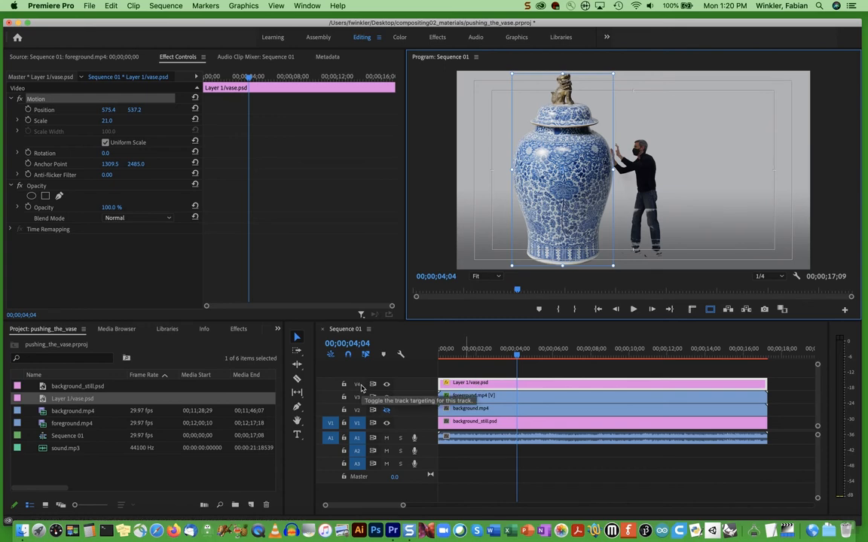
pyautogui.doubleClick(498, 384)
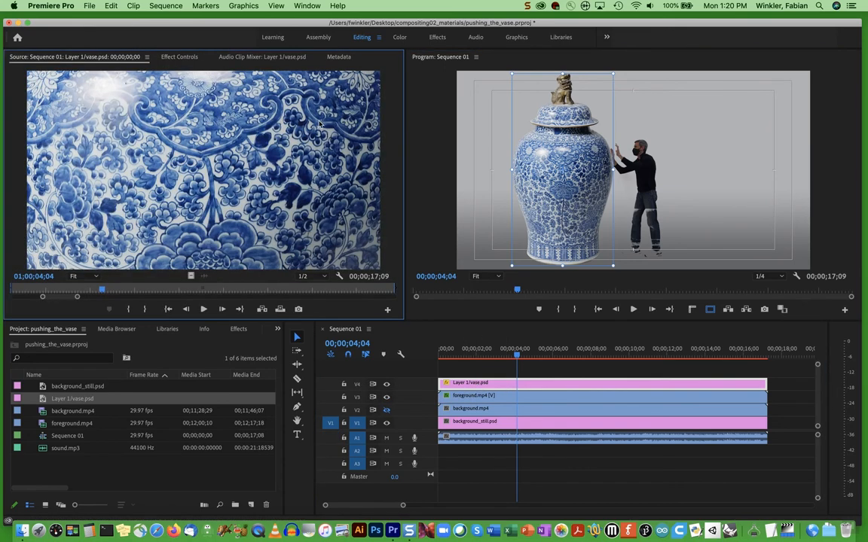
pyautogui.click(165, 56)
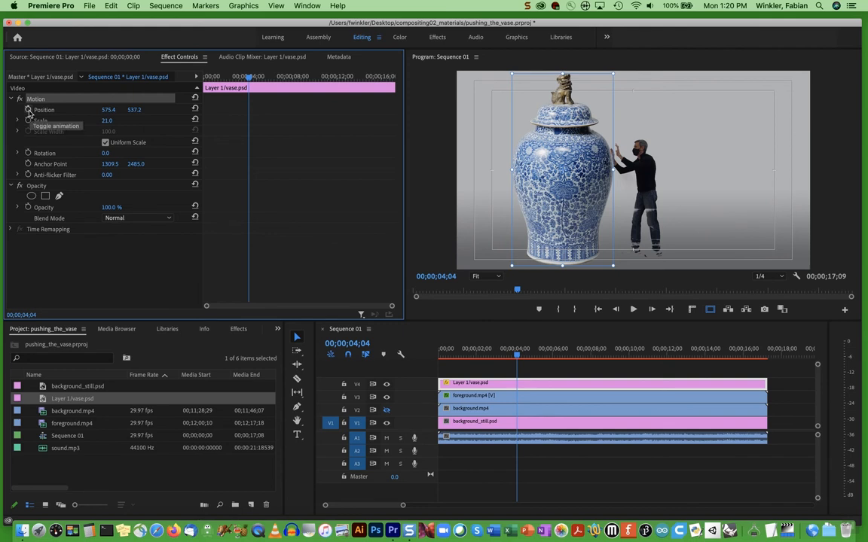
pyautogui.click(28, 111)
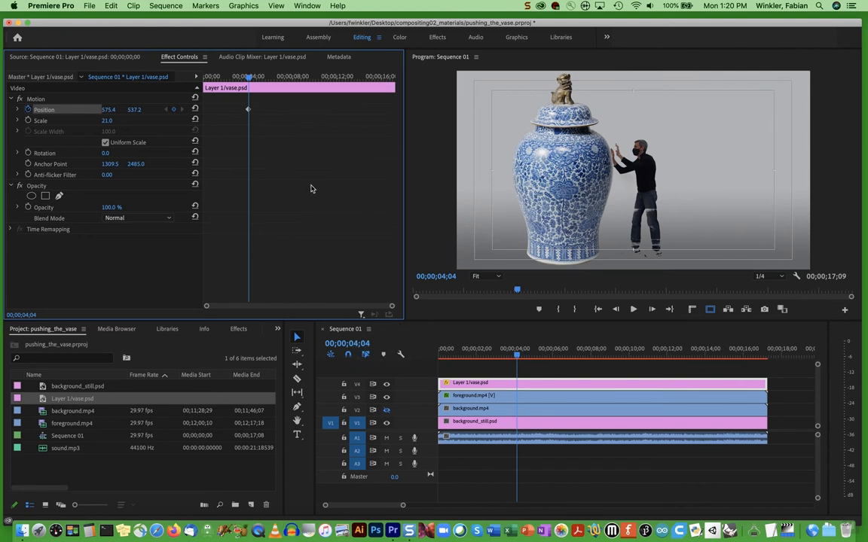
# Add a Position keyframe for the vase at 00;00;12;03 with a horizontal value of about -470.6, outside the frame.
pyautogui.moveTo(249, 78); pyautogui.dragTo(337, 88)
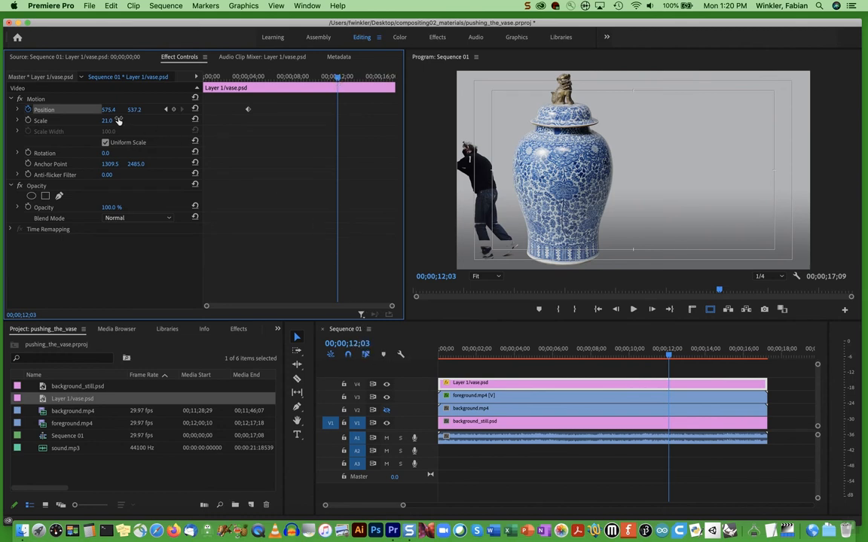
pyautogui.moveTo(109, 111); pyautogui.dragTo(84, 111)
pyautogui.moveTo(107, 109); pyautogui.dragTo(63, 109)
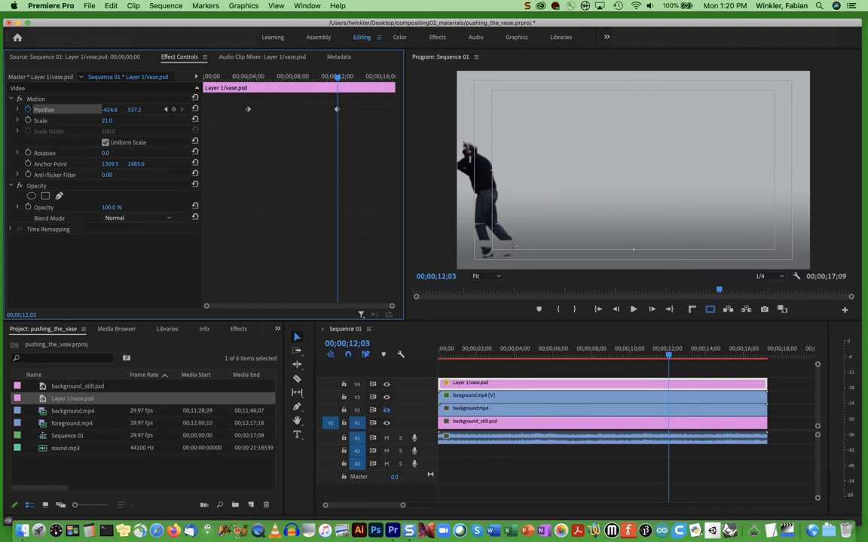
pyautogui.moveTo(63, 109); pyautogui.dragTo(62, 109)
pyautogui.moveTo(114, 110); pyautogui.dragTo(112, 110)
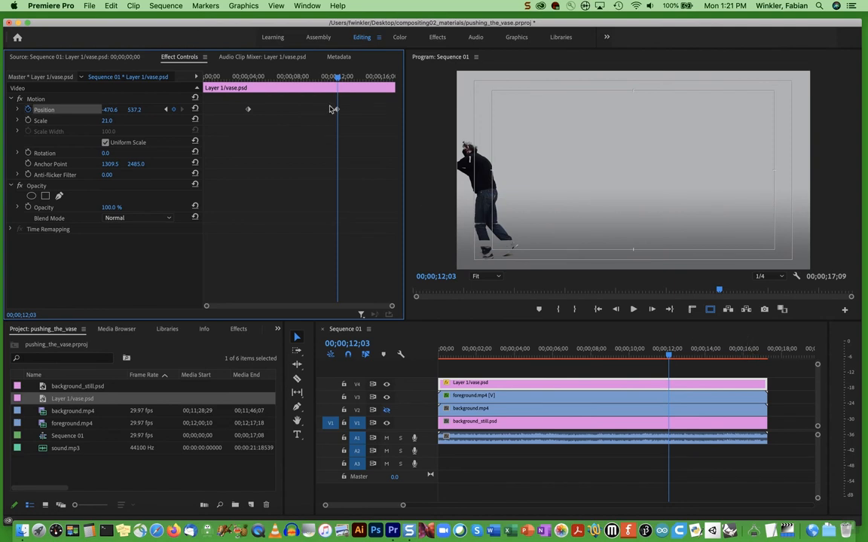
# Check the vase's travel between its keyframes and change the horizontal position of the keyframe at 00;00;12;03 to about -288.6.
pyautogui.moveTo(339, 78); pyautogui.dragTo(279, 90)
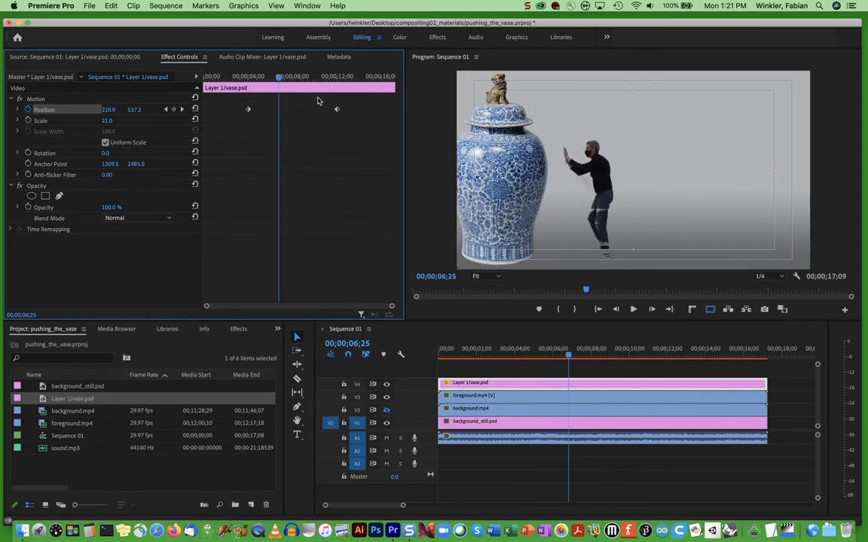
pyautogui.moveTo(279, 78); pyautogui.dragTo(344, 85)
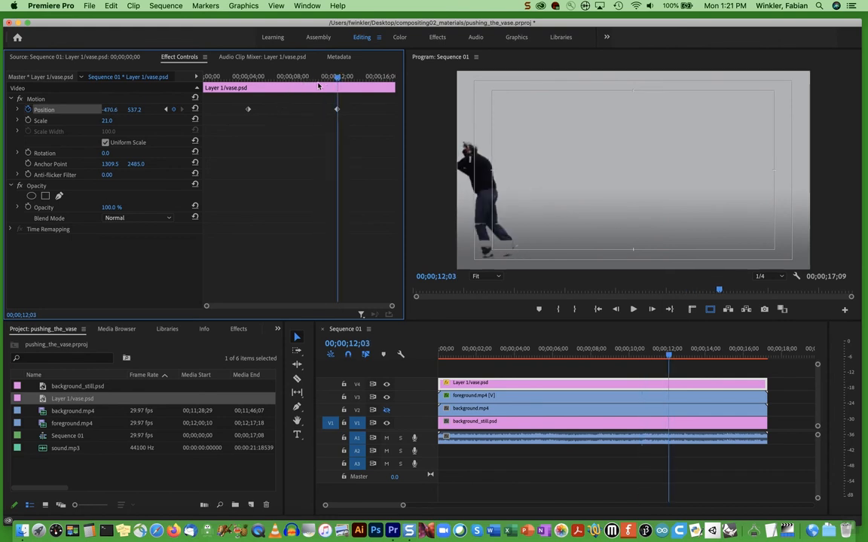
pyautogui.moveTo(317, 86)
pyautogui.mouseDown()
pyautogui.moveTo(289, 85)
pyautogui.moveTo(325, 85)
pyautogui.mouseUp()
pyautogui.moveTo(109, 110); pyautogui.dragTo(85, 109)
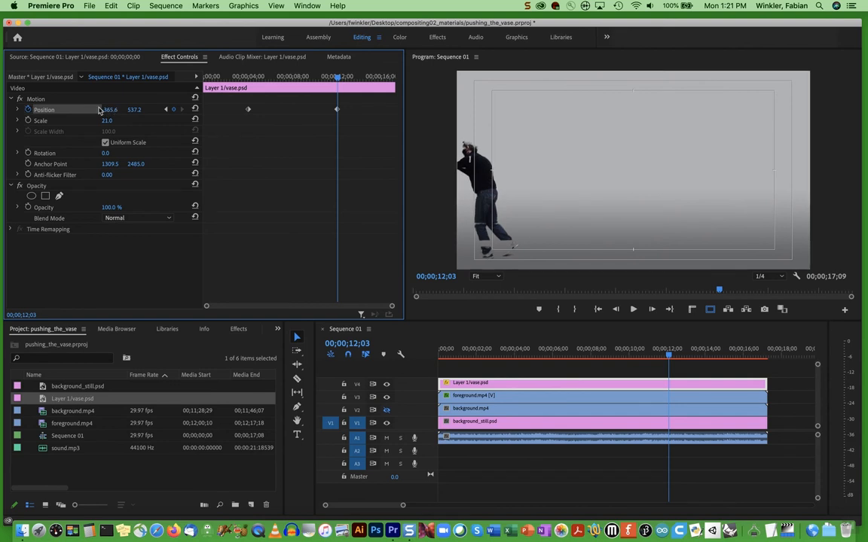
pyautogui.moveTo(307, 77); pyautogui.dragTo(336, 78)
pyautogui.moveTo(123, 111); pyautogui.dragTo(115, 112)
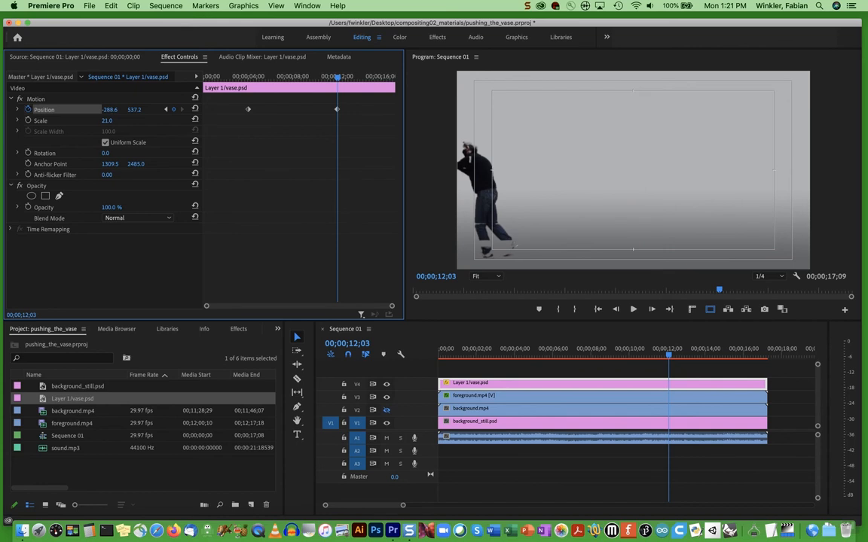
# Add Position keyframes at 00;00;05;12 and 00;00;06;26 that bring the vase against the person's hands.
pyautogui.moveTo(338, 80); pyautogui.dragTo(262, 78)
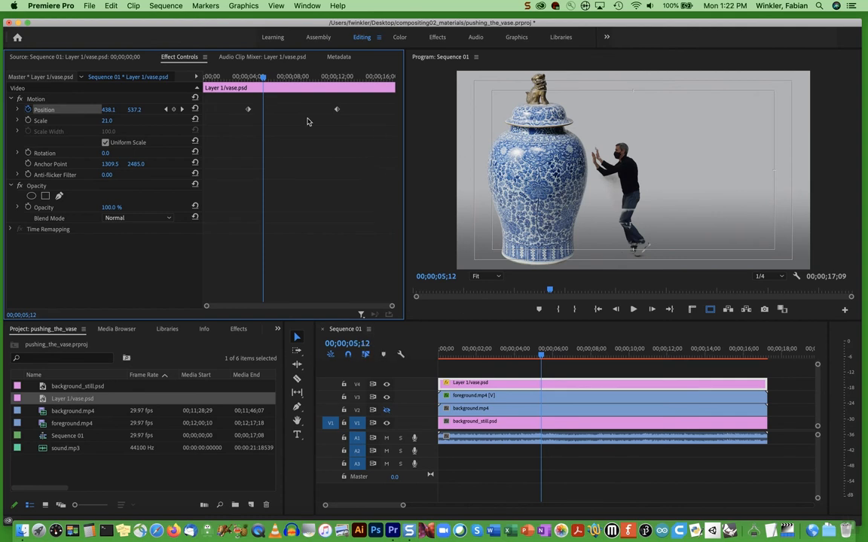
pyautogui.moveTo(113, 108); pyautogui.dragTo(140, 108)
pyautogui.moveTo(263, 79); pyautogui.dragTo(278, 80)
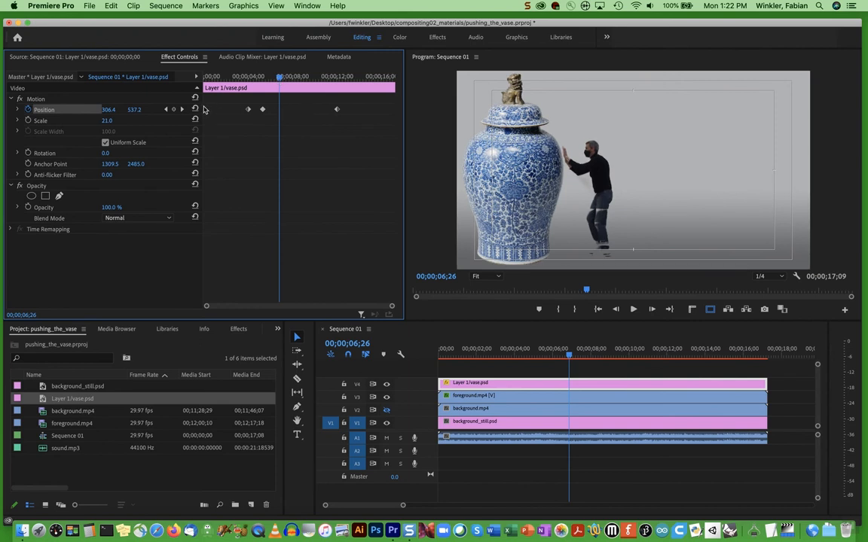
pyautogui.moveTo(107, 109); pyautogui.dragTo(204, 93)
# Shift the vase farther out of frame at its end keyframe near 00;00;12;04, to a horizontal position of about -528.6.
pyautogui.moveTo(284, 81); pyautogui.dragTo(337, 80)
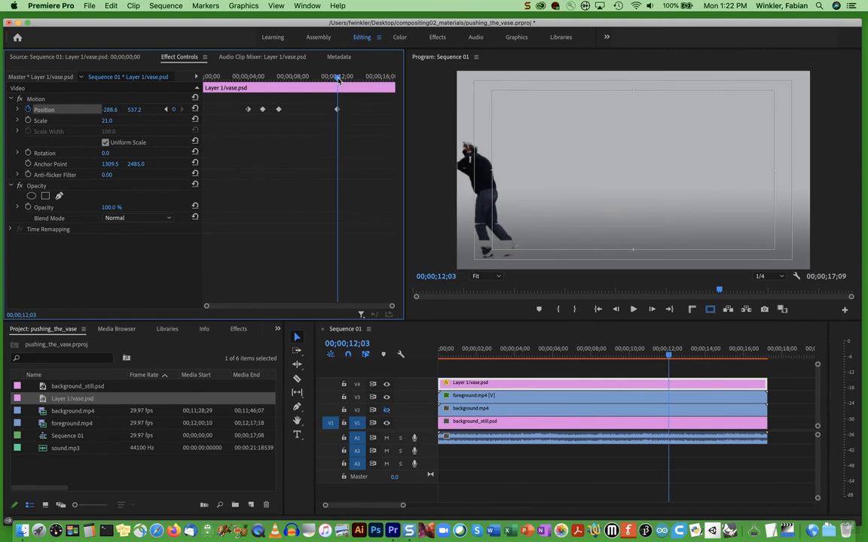
pyautogui.moveTo(110, 111)
pyautogui.mouseDown()
pyautogui.moveTo(90, 111)
pyautogui.moveTo(114, 111)
pyautogui.mouseUp()
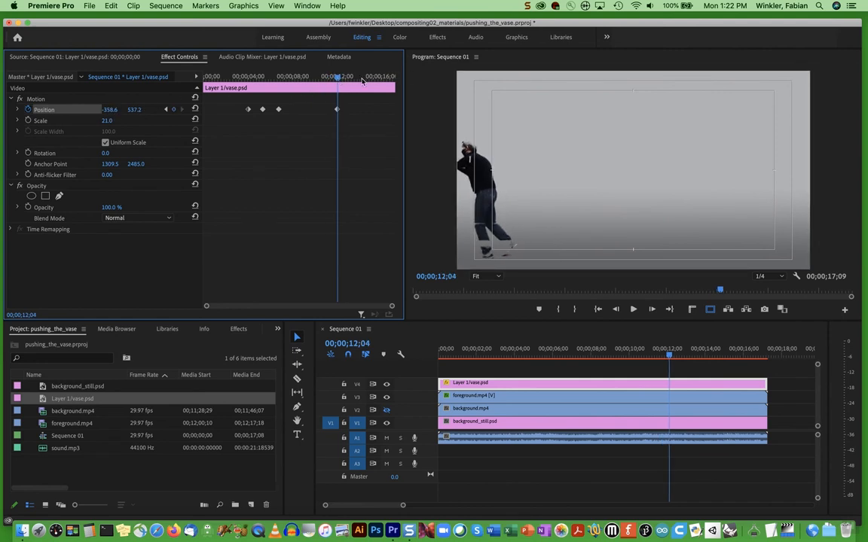
pyautogui.moveTo(338, 80)
pyautogui.mouseDown()
pyautogui.moveTo(314, 79)
pyautogui.moveTo(337, 80)
pyautogui.mouseUp()
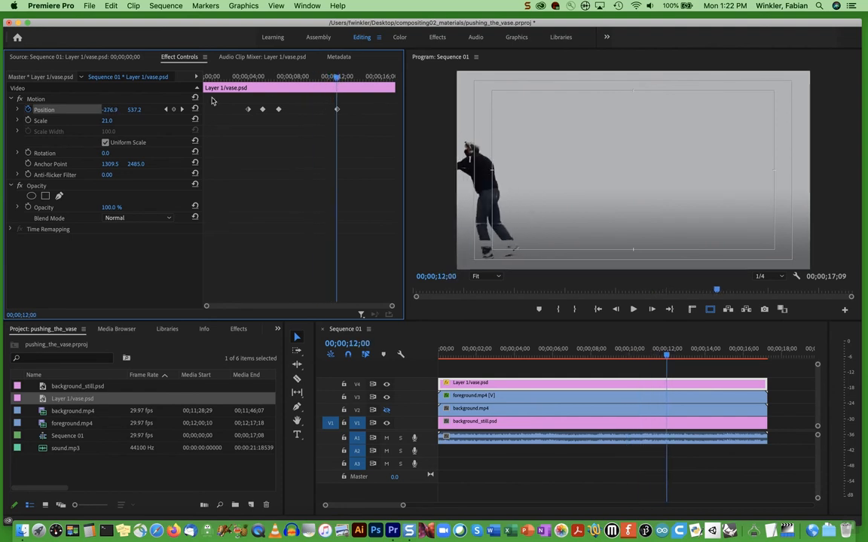
pyautogui.moveTo(337, 80); pyautogui.dragTo(338, 80)
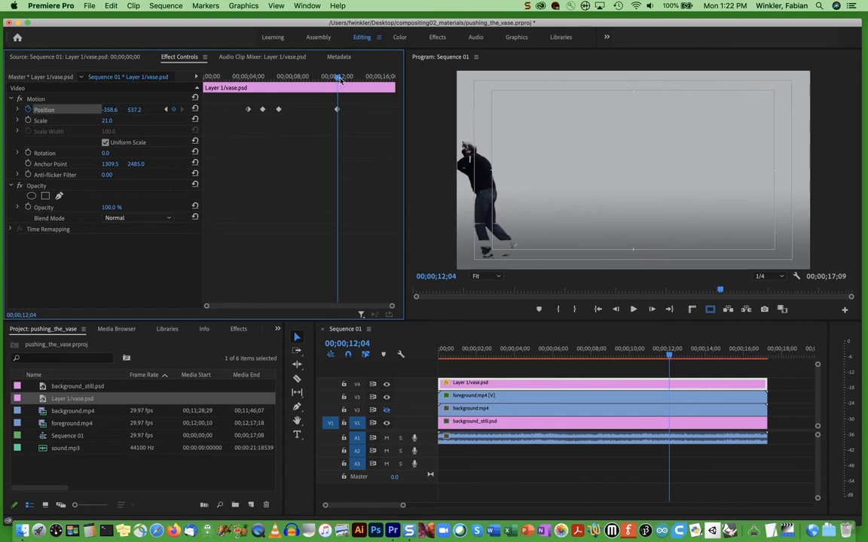
pyautogui.moveTo(110, 109); pyautogui.dragTo(84, 110)
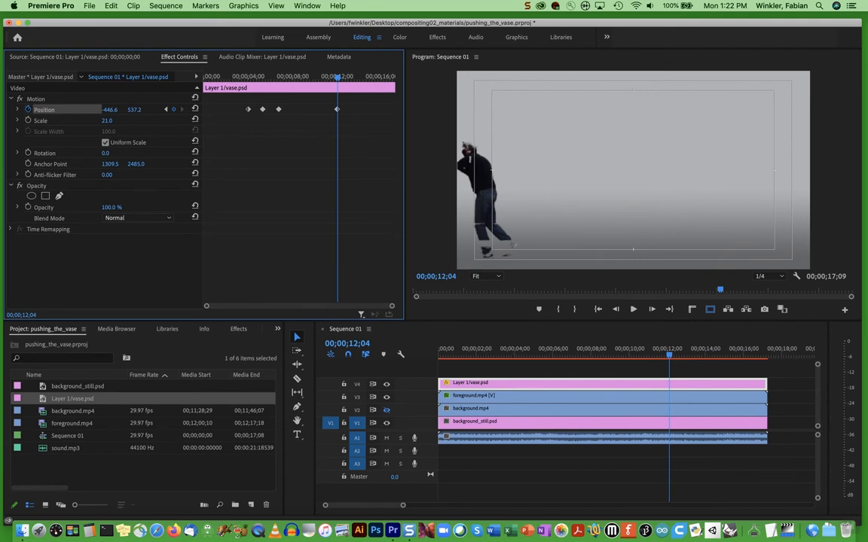
pyautogui.moveTo(305, 76); pyautogui.dragTo(339, 80)
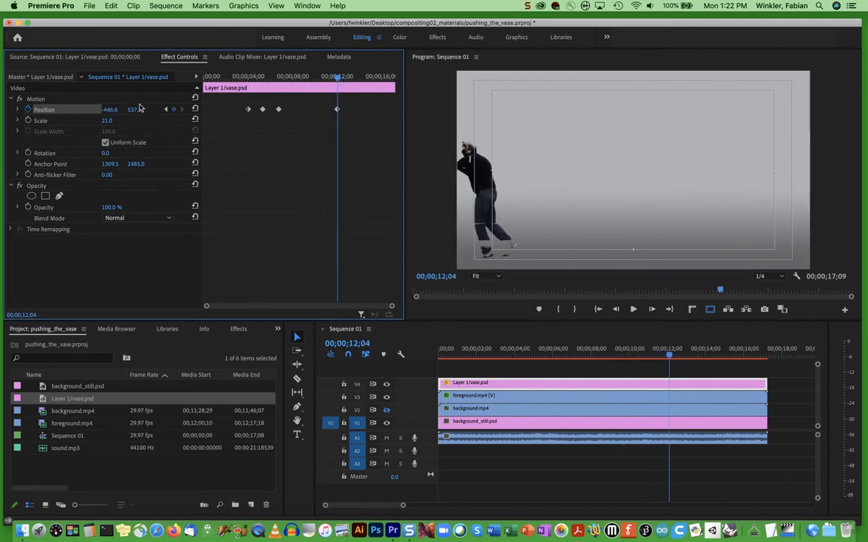
pyautogui.moveTo(110, 110); pyautogui.dragTo(85, 110)
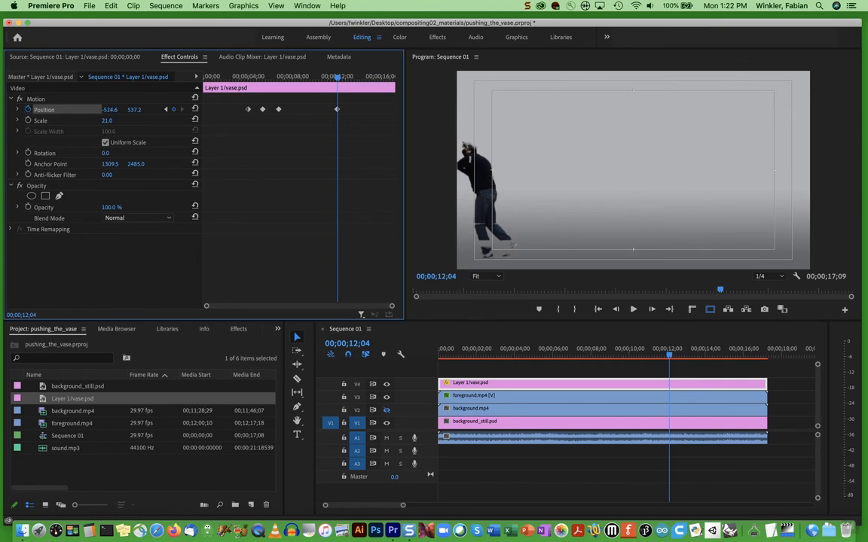
# Play back the sequence to check the vase's movement against the person's pushing.
pyautogui.moveTo(310, 77); pyautogui.dragTo(247, 89)
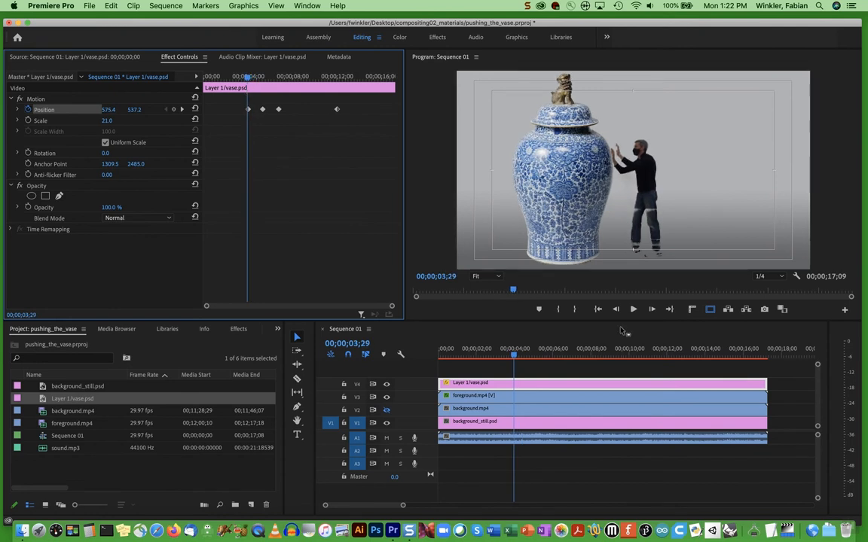
pyautogui.moveTo(494, 354); pyautogui.dragTo(457, 357)
pyautogui.press('space')
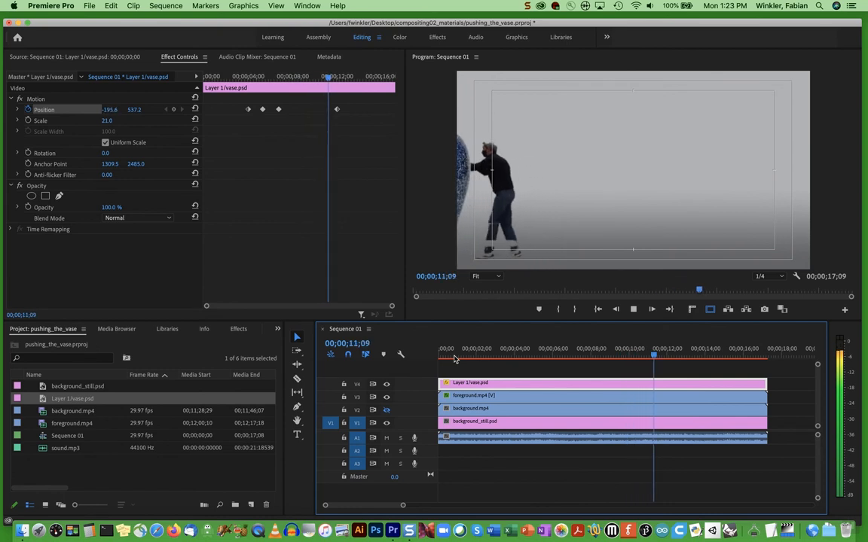
pyautogui.press('space')
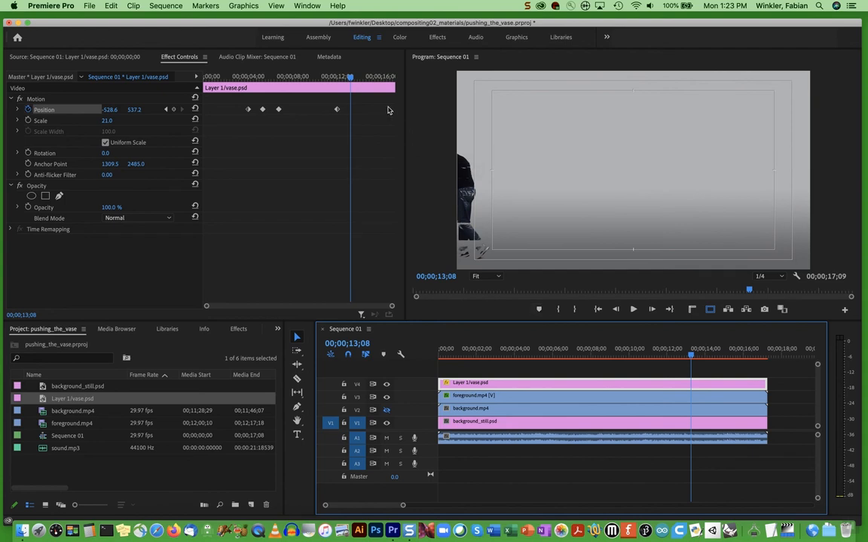
# Fine-tune the vase's horizontal position at the 00;00;12;04 keyframe and check its contact with the hands at 00;00;09;19.
pyautogui.moveTo(350, 78); pyautogui.dragTo(337, 78)
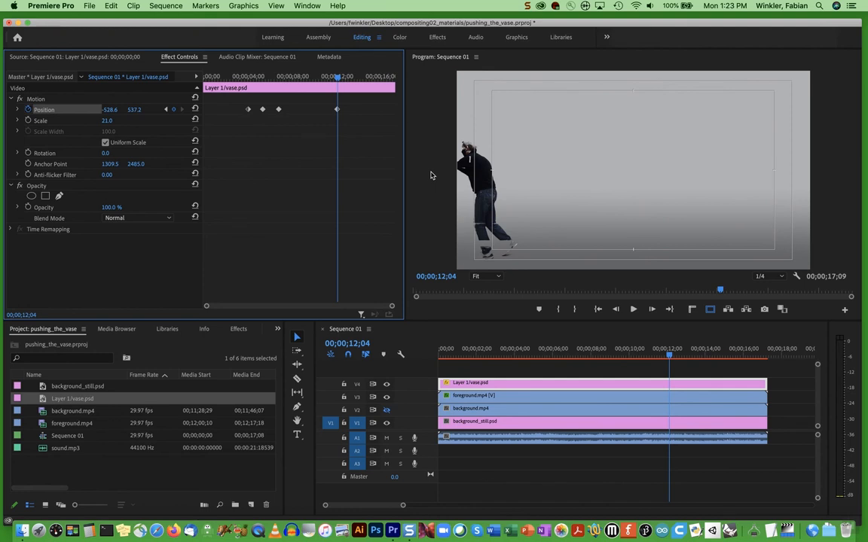
pyautogui.moveTo(110, 110); pyautogui.dragTo(97, 109)
pyautogui.moveTo(338, 78); pyautogui.dragTo(308, 92)
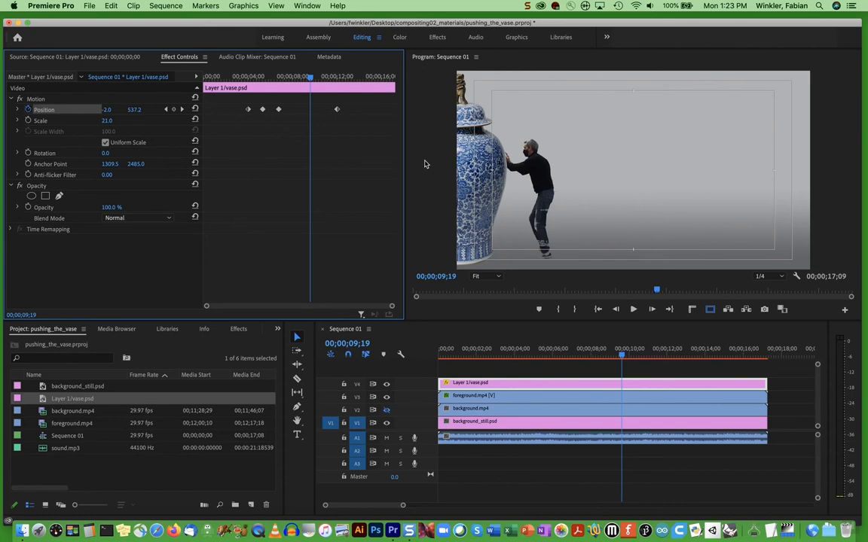
# Open the media export settings for Sequence 01 and preview the output frame at 00;00;06;19.
pyautogui.click(511, 331)
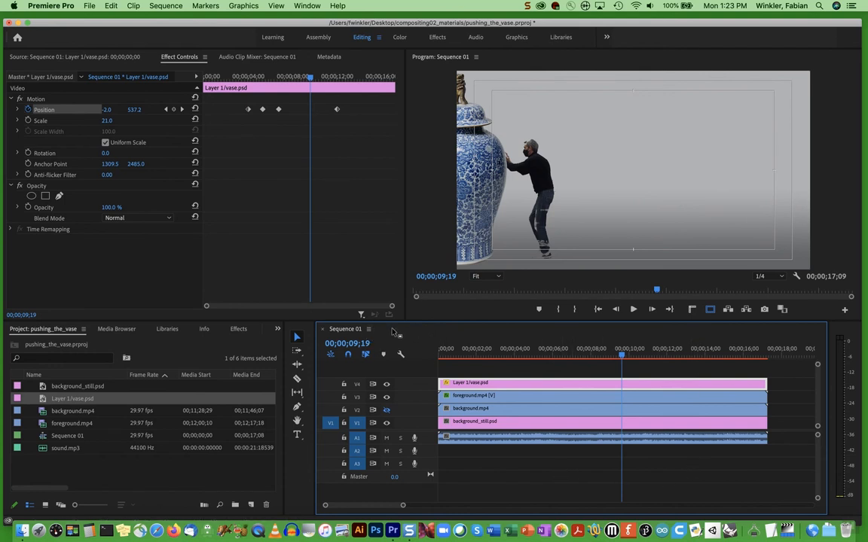
pyautogui.click(90, 6)
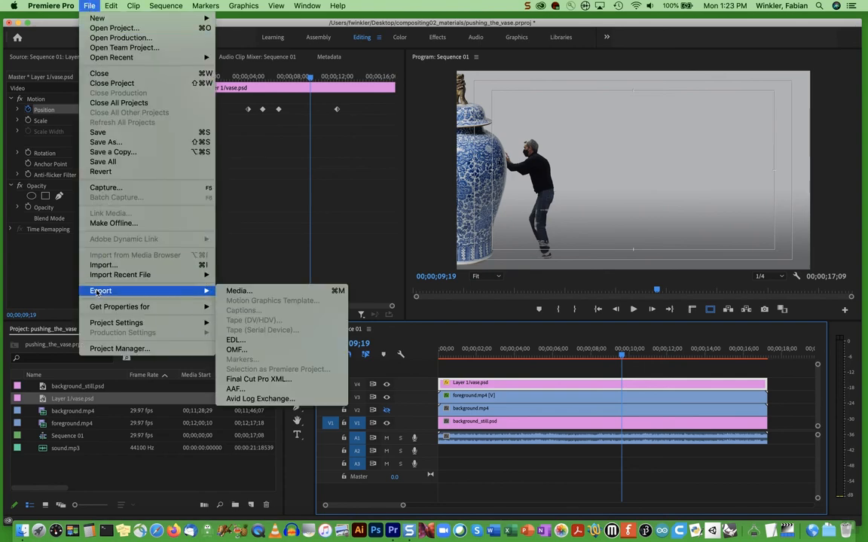
pyautogui.click(235, 291)
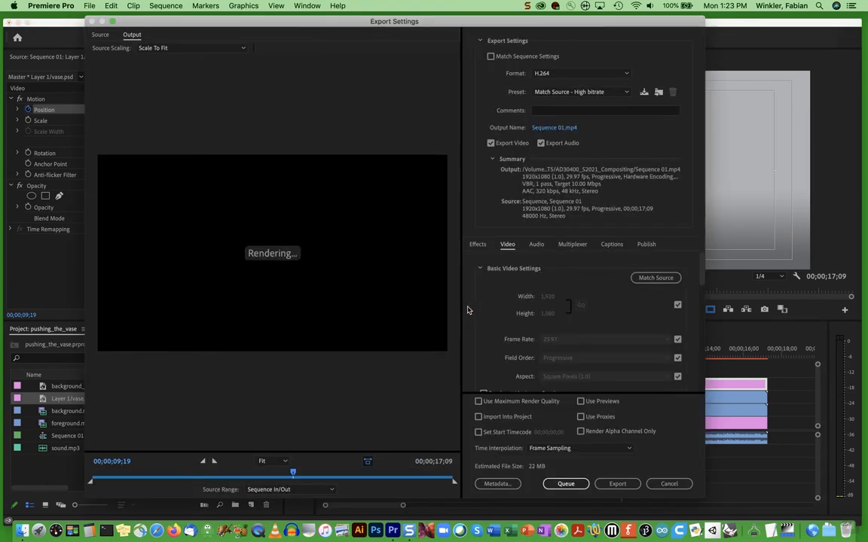
pyautogui.moveTo(292, 469); pyautogui.dragTo(230, 475)
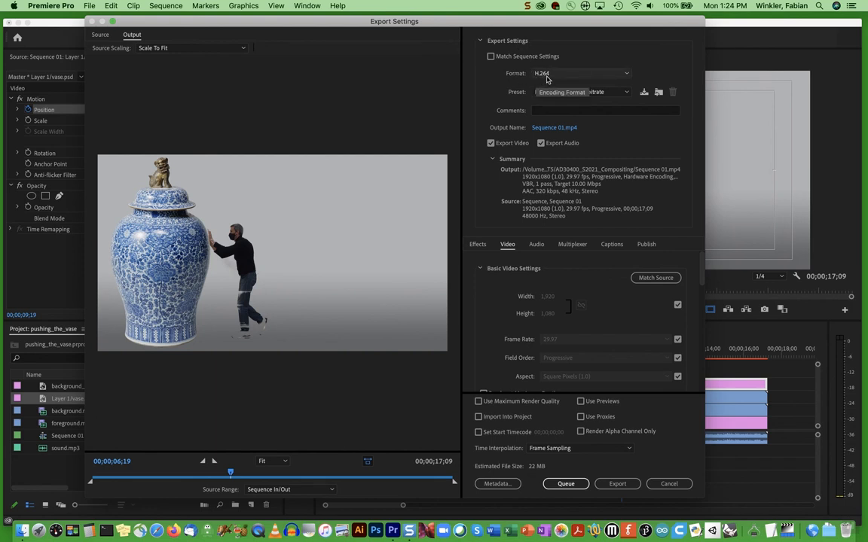
# Choose the compositing02_materials folder on the Desktop as the export location.
pyautogui.click(544, 129)
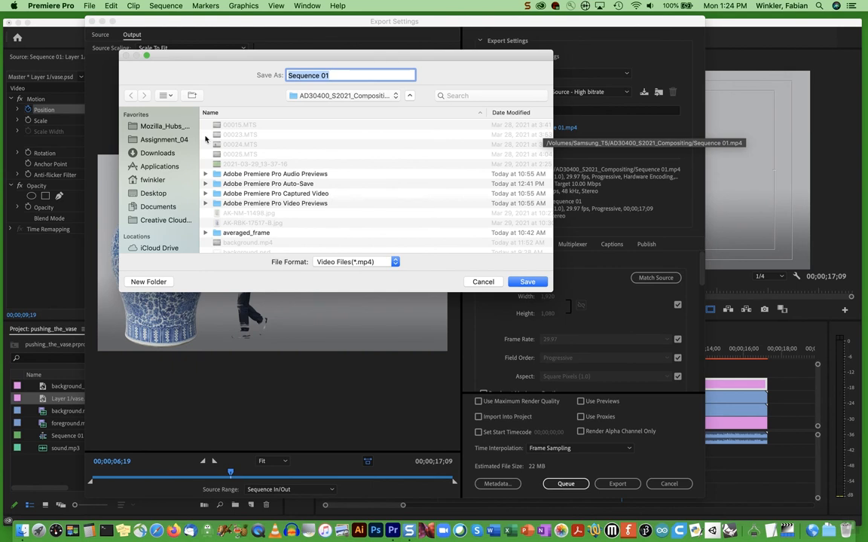
pyautogui.click(306, 96)
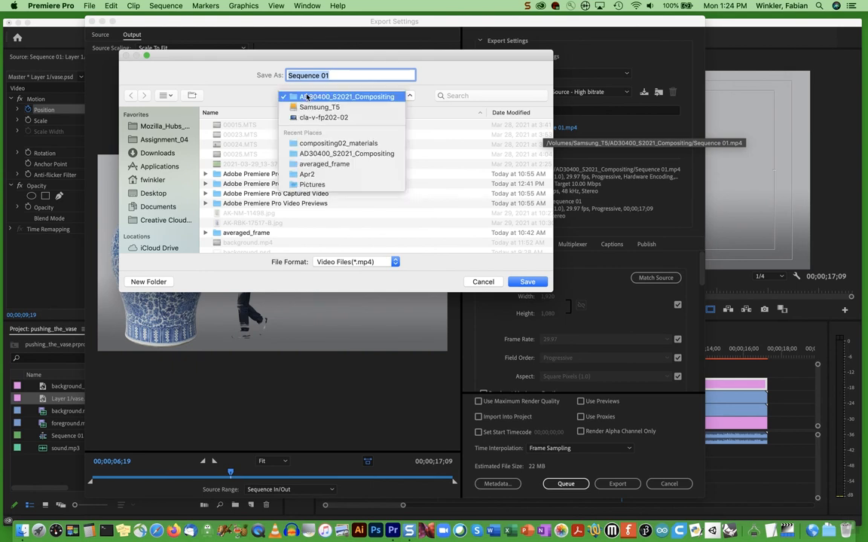
pyautogui.click(153, 194)
pyautogui.click(153, 194)
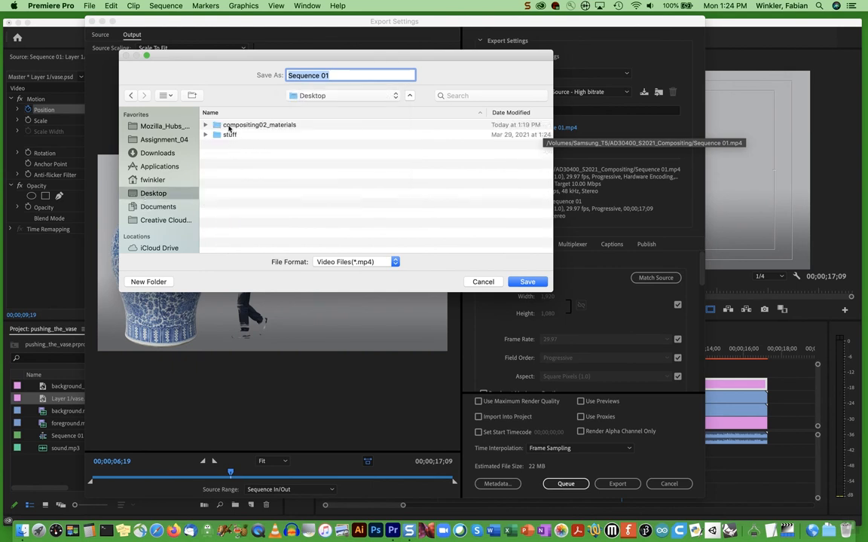
pyautogui.doubleClick(228, 125)
# Name the export file pushing_the_vase.mp4 and save the output name.
pyautogui.click(333, 74)
pyautogui.moveTo(272, 75); pyautogui.dragTo(264, 74)
pyautogui.moveTo(330, 74); pyautogui.dragTo(277, 75)
pyautogui.write('pus')
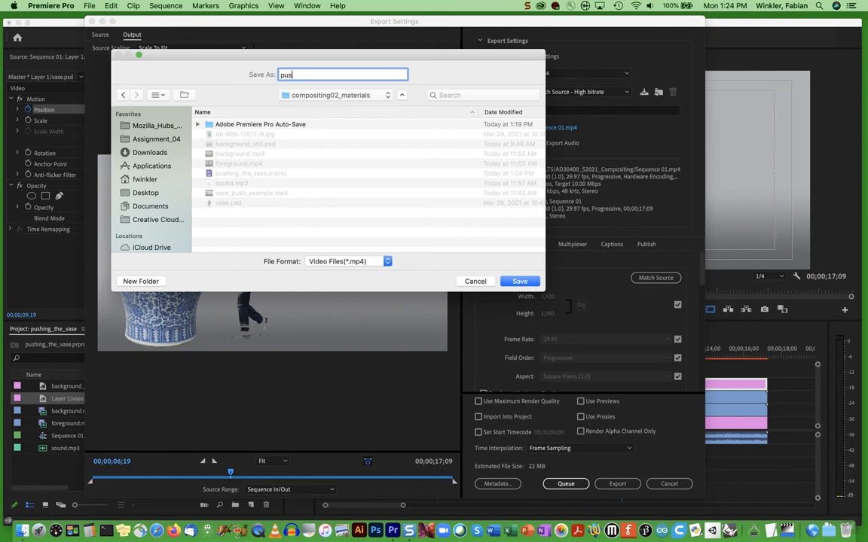
pyautogui.write('hing_the_vase.mp4')
pyautogui.click(518, 283)
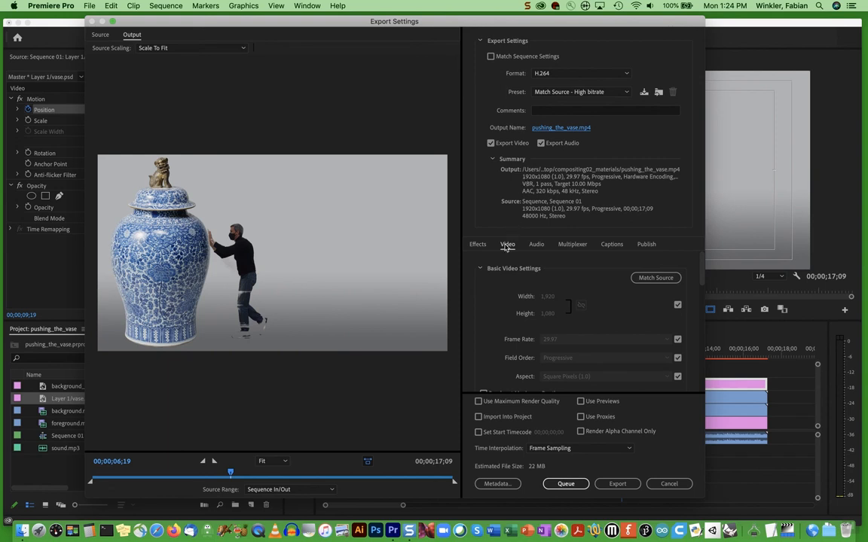
# Review the video export settings and set the bitrate encoding to VBR, 2 pass.
pyautogui.scroll(-2, 702, 265)
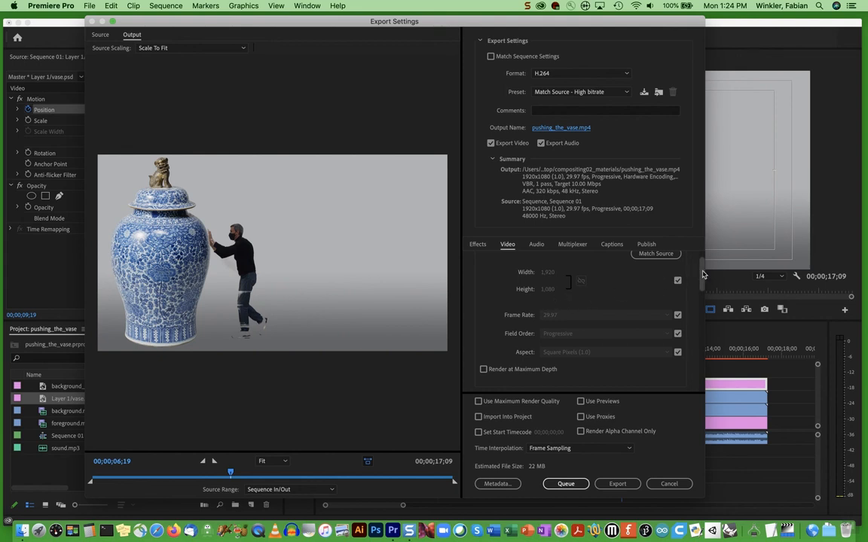
pyautogui.scroll(-3, 702, 284)
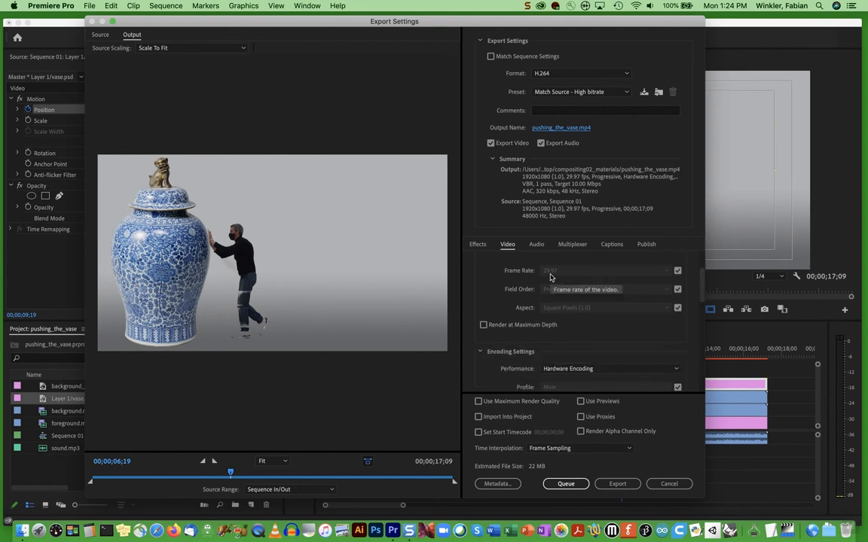
pyautogui.scroll(-1, 597, 289)
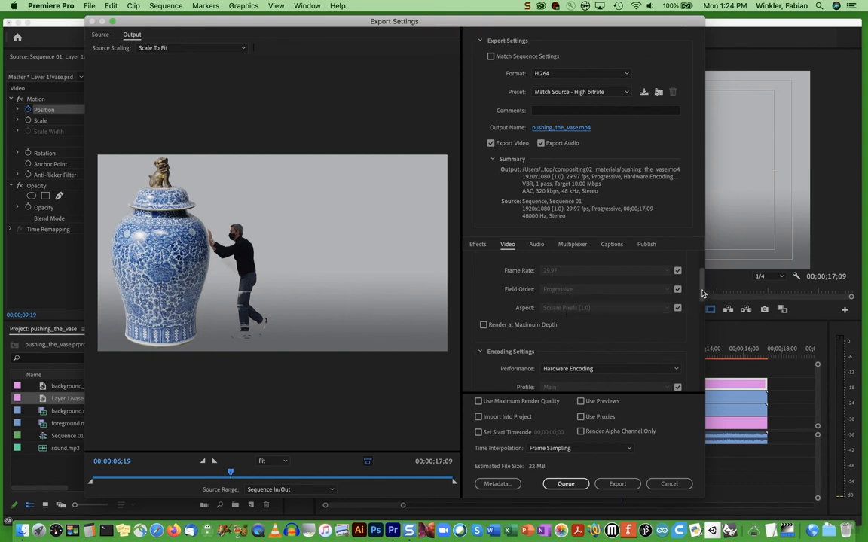
pyautogui.moveTo(702, 293); pyautogui.dragTo(699, 369)
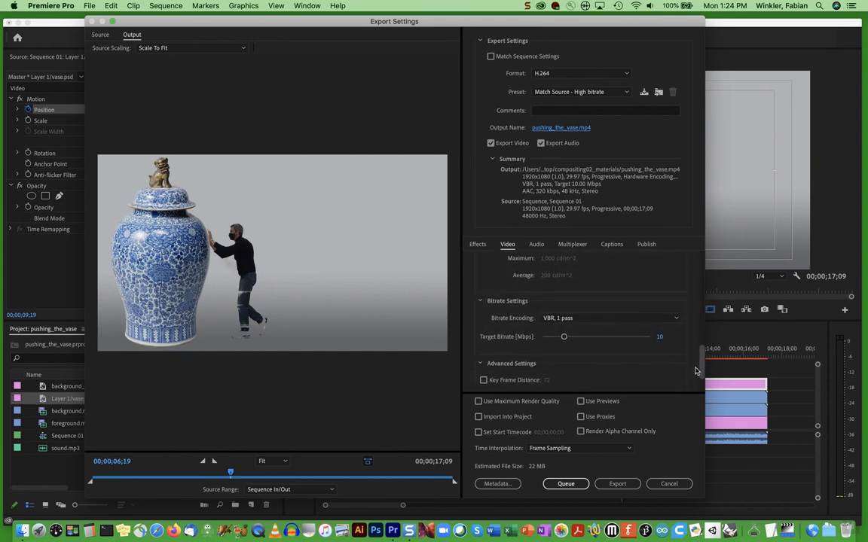
pyautogui.click(595, 319)
pyautogui.click(565, 351)
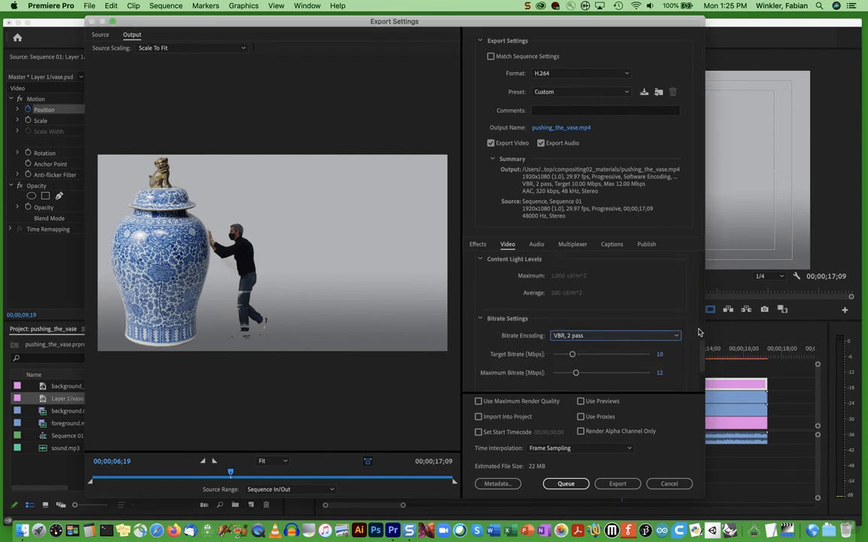
# Set the export's target bitrate to 11 Mbps and its maximum bitrate to 13 Mbps.
pyautogui.scroll(-2, 701, 348)
pyautogui.click(659, 326)
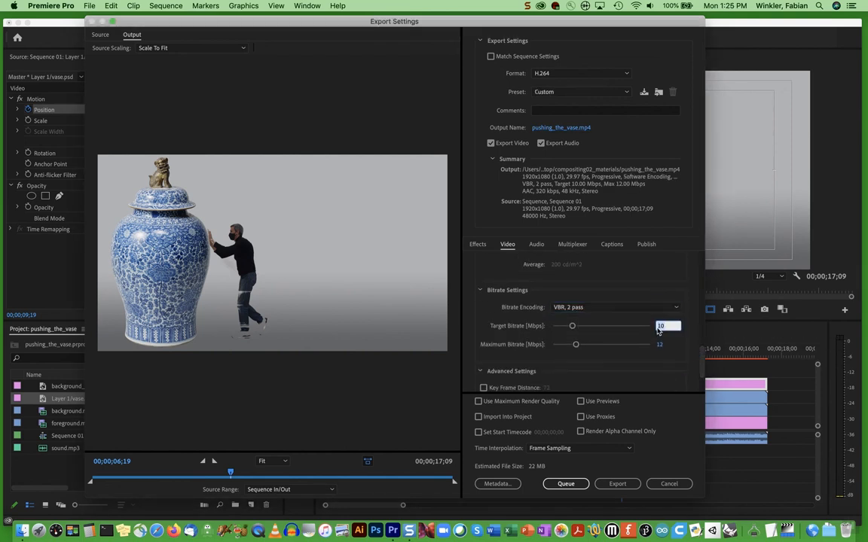
pyautogui.write('12')
pyautogui.press('Tab')
pyautogui.click(659, 325)
pyautogui.write('11')
pyautogui.click(663, 347)
pyautogui.write('1')
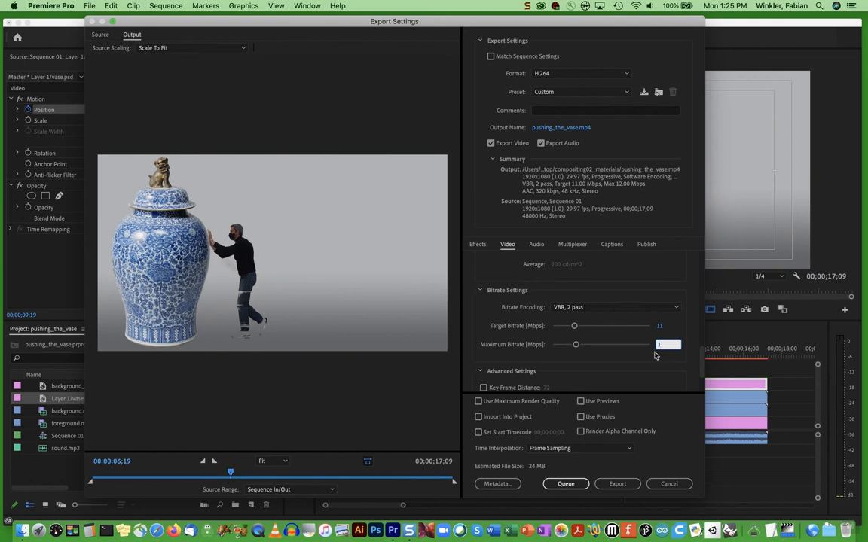
pyautogui.write('3')
pyautogui.click(673, 328)
# Review the audio format, codec and bitrate settings, and export the sequence.
pyautogui.click(533, 243)
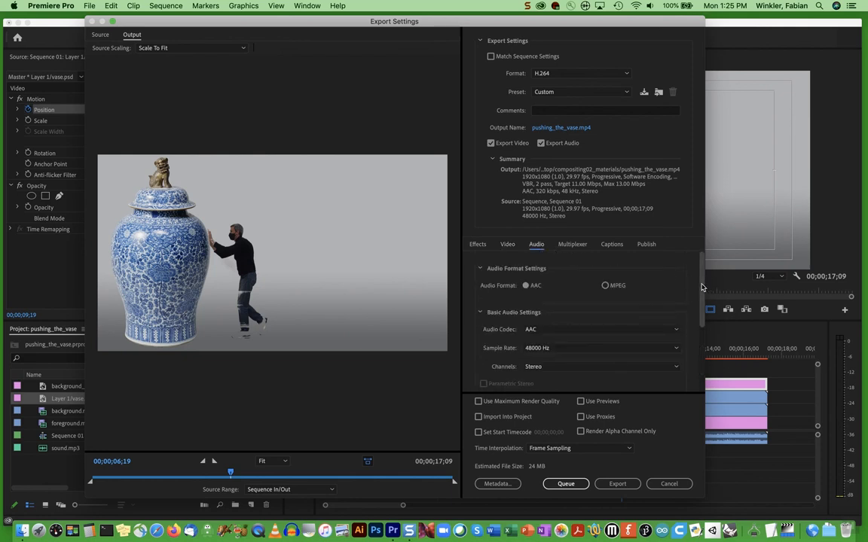
pyautogui.scroll(-2, 700, 301)
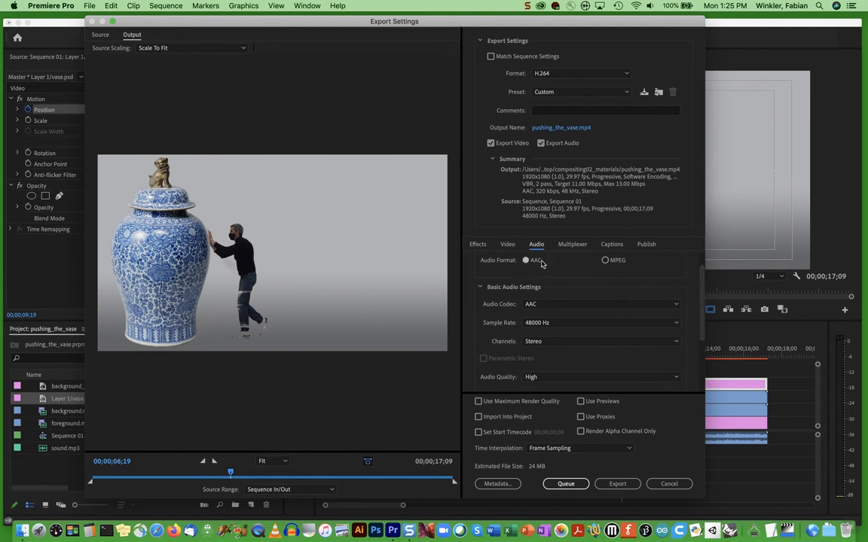
pyautogui.moveTo(697, 284); pyautogui.dragTo(699, 305)
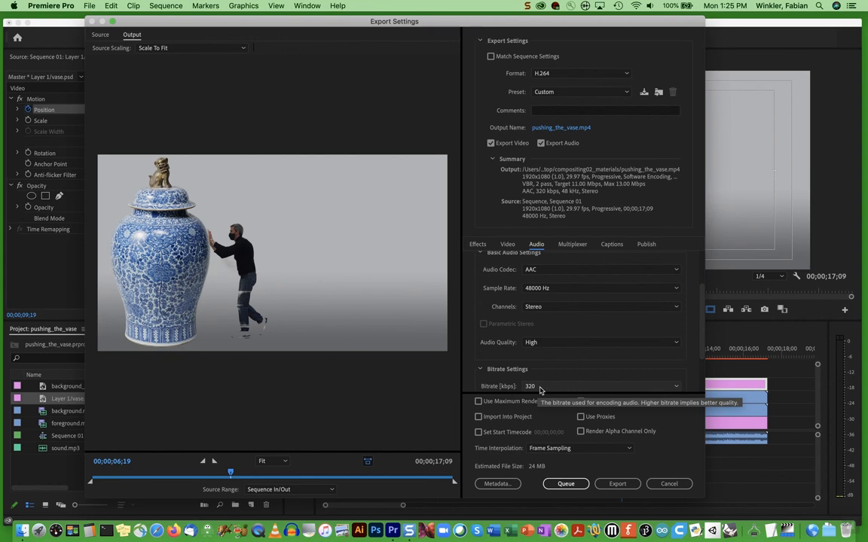
pyautogui.click(615, 483)
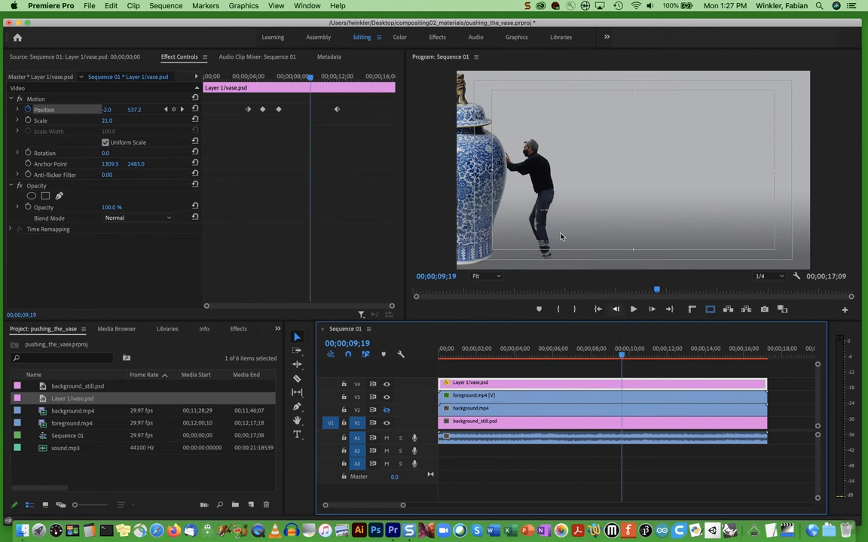
# Move to 00;00;08;05 and set the Difference Matte's Matching Softness on the foreground.mp4 clip to 30%.
pyautogui.moveTo(622, 359); pyautogui.dragTo(560, 359)
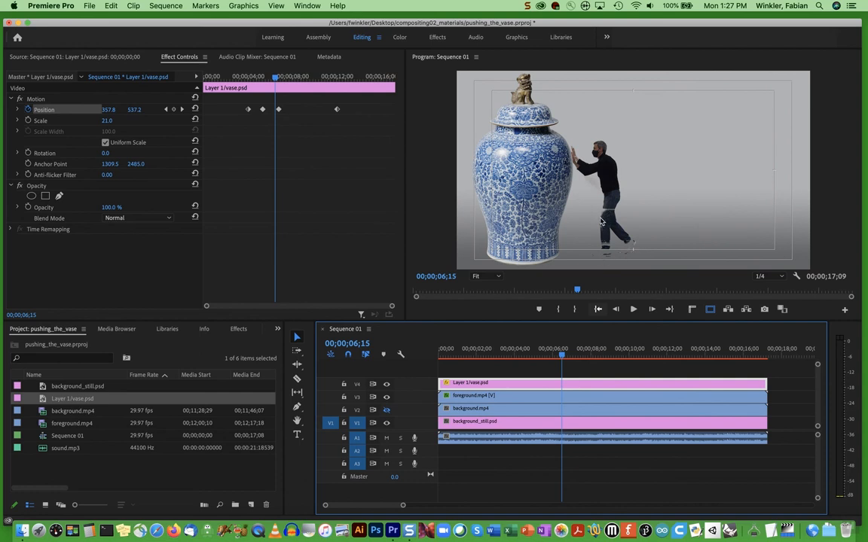
pyautogui.click(595, 356)
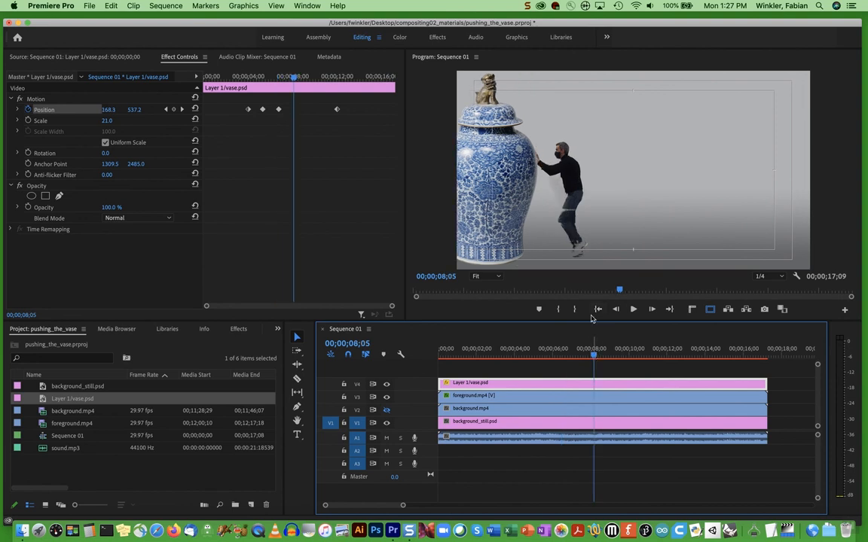
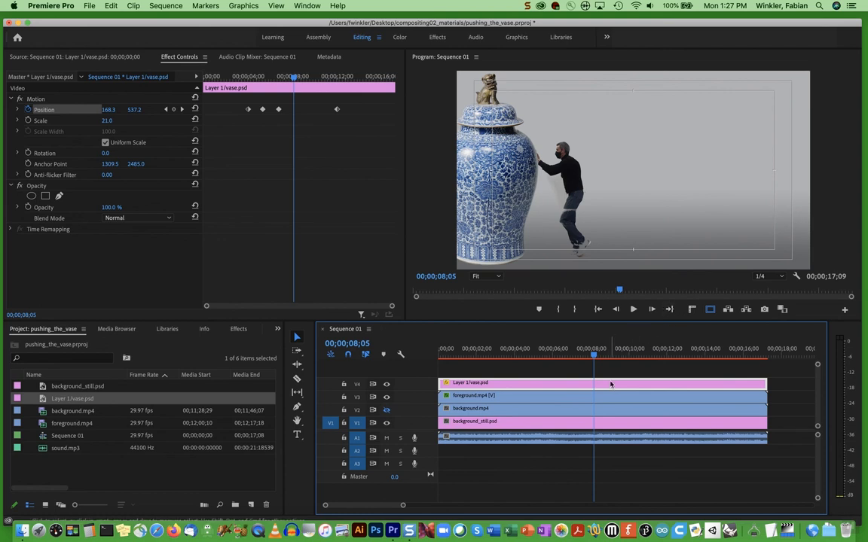
pyautogui.doubleClick(497, 397)
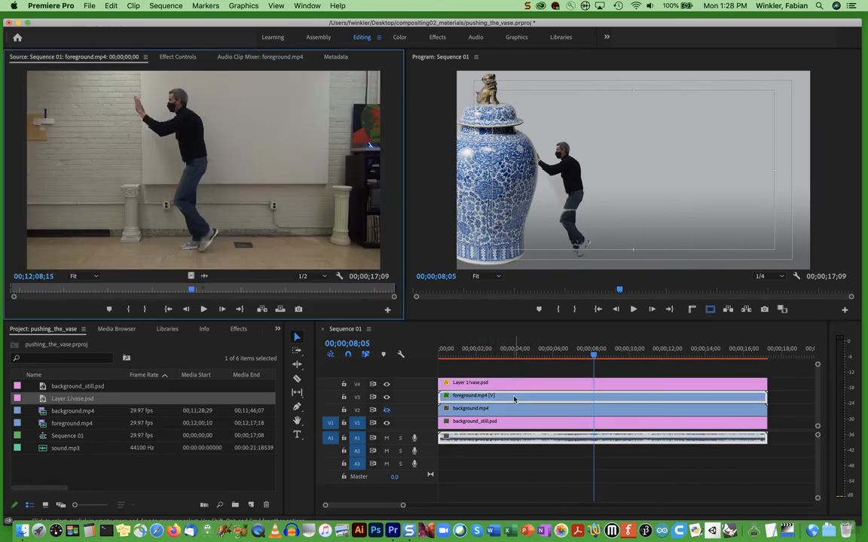
pyautogui.click(174, 58)
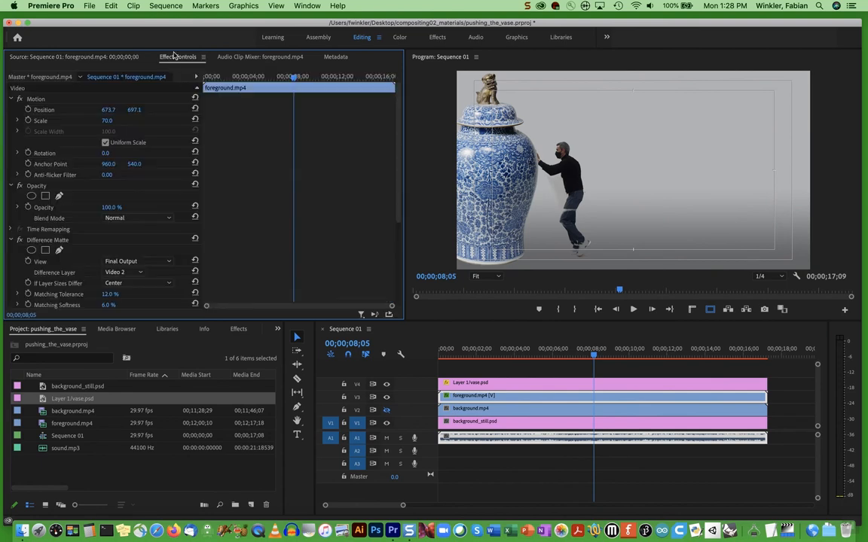
pyautogui.scroll(-5, 116, 252)
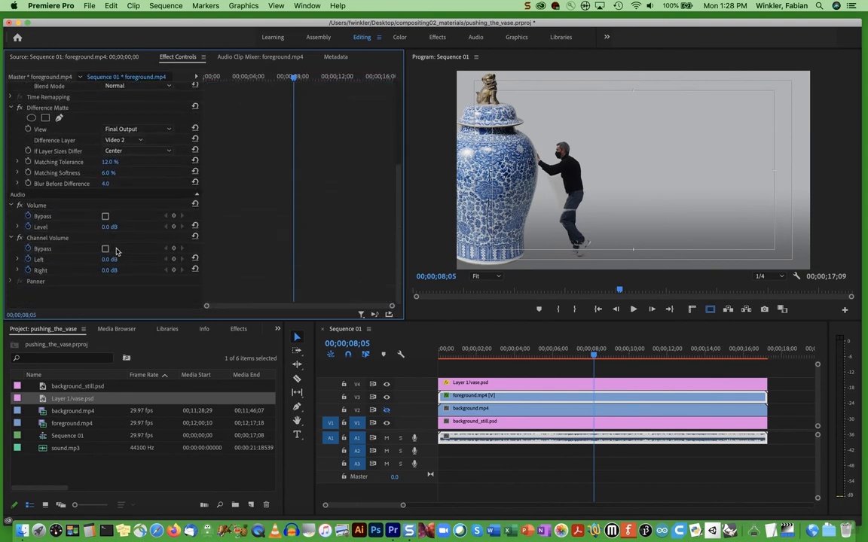
pyautogui.scroll(1, 116, 252)
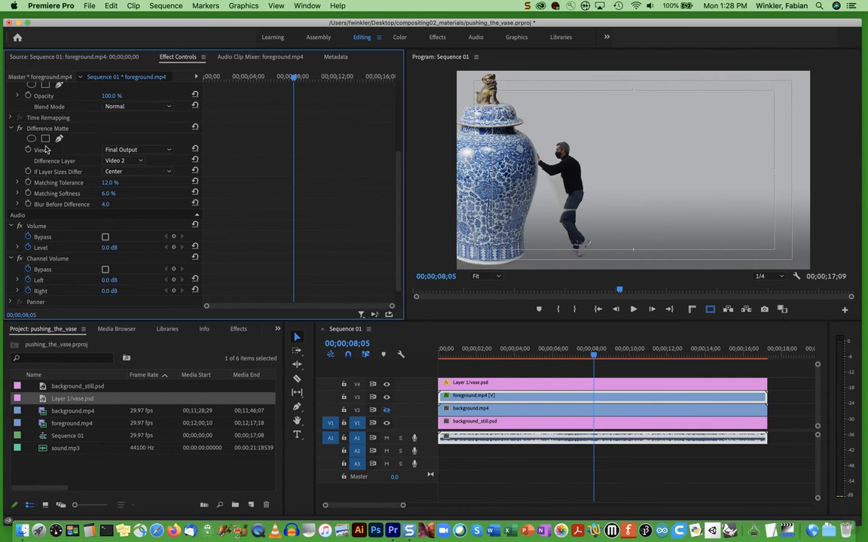
pyautogui.click(114, 193)
pyautogui.write('30')
pyautogui.press('Return')
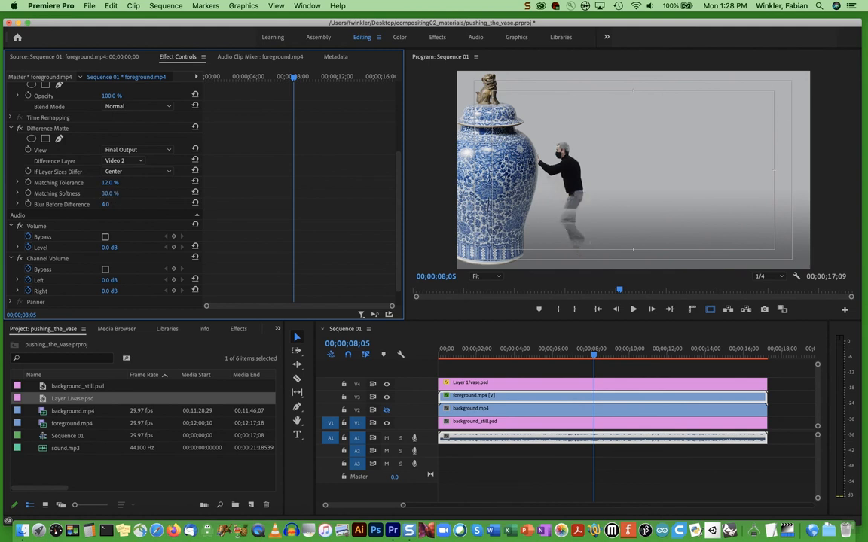
# Set the foreground clip's Difference Matte to Blur Before Difference 20 and Matching Tolerance 5%.
pyautogui.click(116, 203)
pyautogui.write('20')
pyautogui.press('Return')
pyautogui.click(114, 182)
pyautogui.write('5')
pyautogui.press('Return')
# Play the sequence from 00;00;02;20 to 00;00;10;05 to check the softened matte in motion.
pyautogui.click(490, 358)
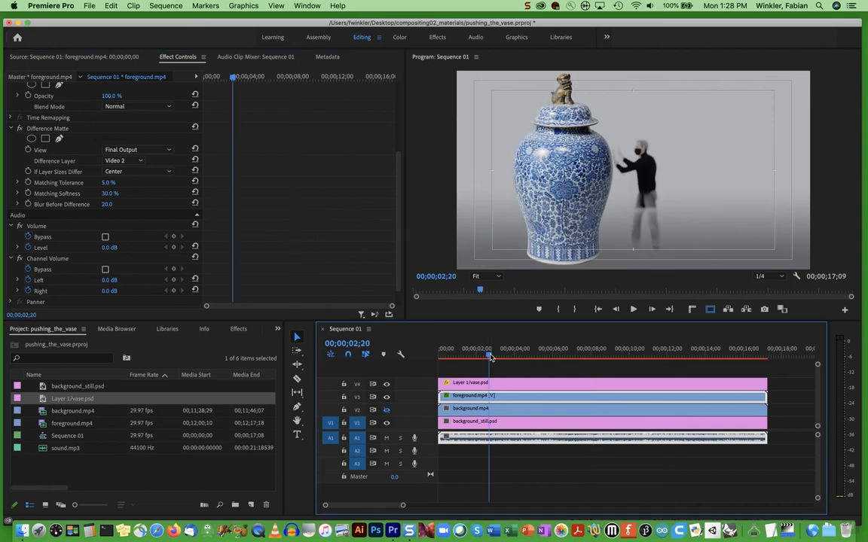
pyautogui.press('space')
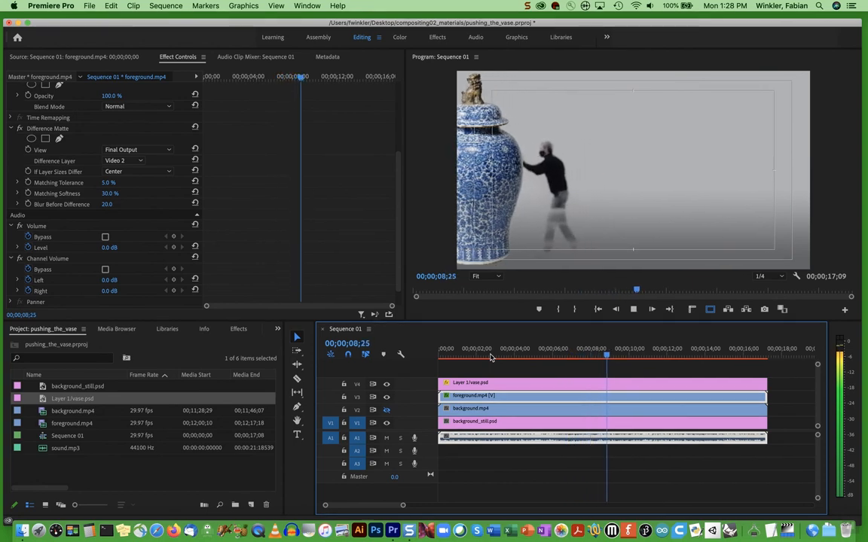
pyautogui.press('space')
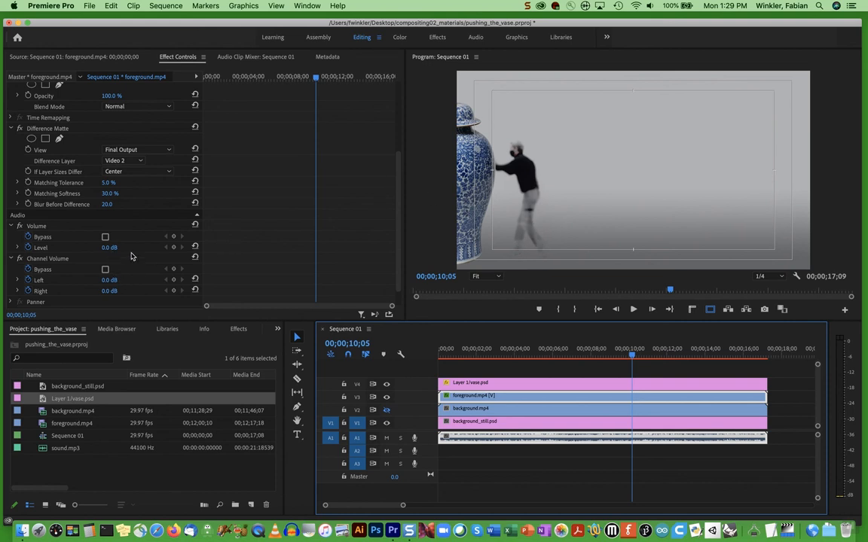
# Set the foreground clip's Matching Tolerance to 30% and its Matching Softness to 40%.
pyautogui.click(113, 183)
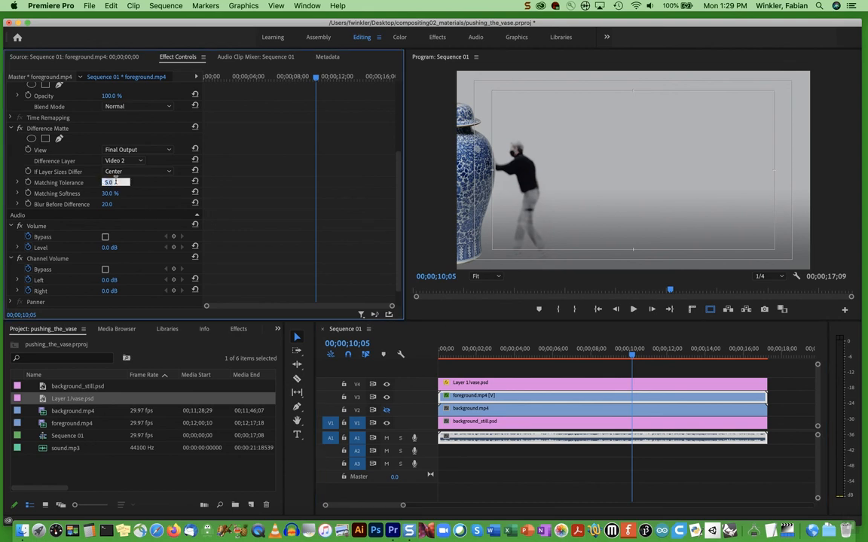
pyautogui.write('30')
pyautogui.press('Return')
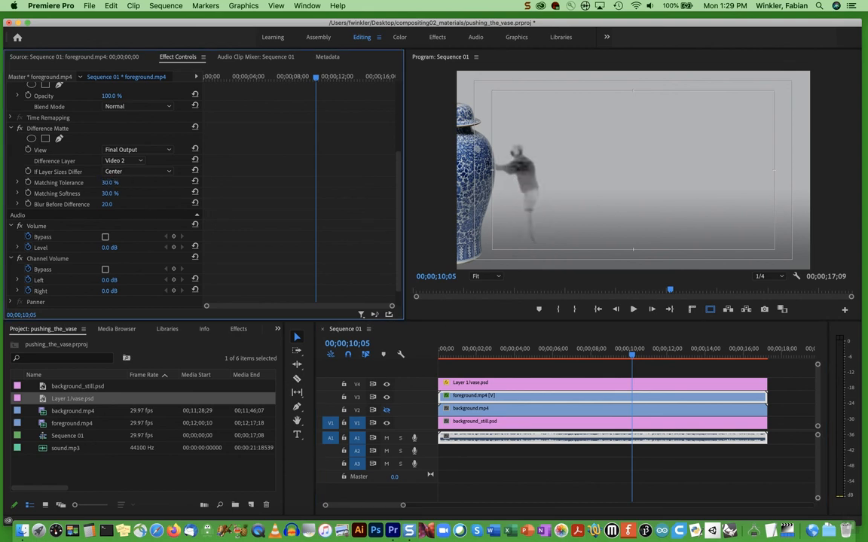
pyautogui.click(114, 192)
pyautogui.write('40')
# Try a Matching Tolerance of 10%, reduce it to 5%, and set Blur Before Difference to 30.
pyautogui.click(113, 182)
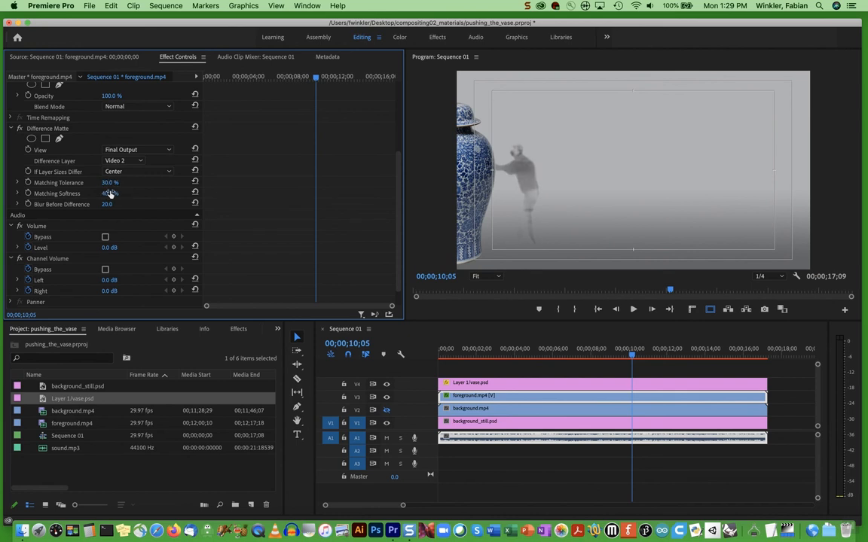
pyautogui.write('10')
pyautogui.press('Return')
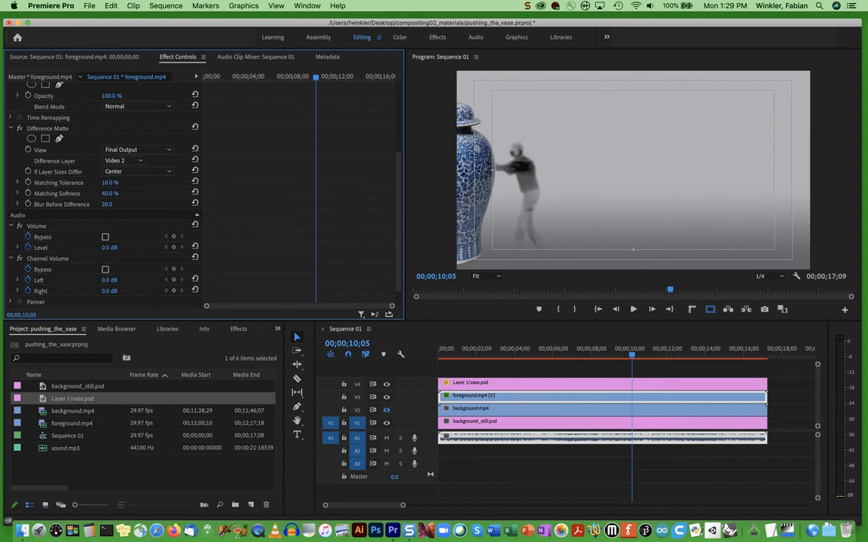
pyautogui.click(113, 181)
pyautogui.write('5')
pyautogui.press('Return')
pyautogui.click(114, 202)
pyautogui.write('30')
pyautogui.press('Return')
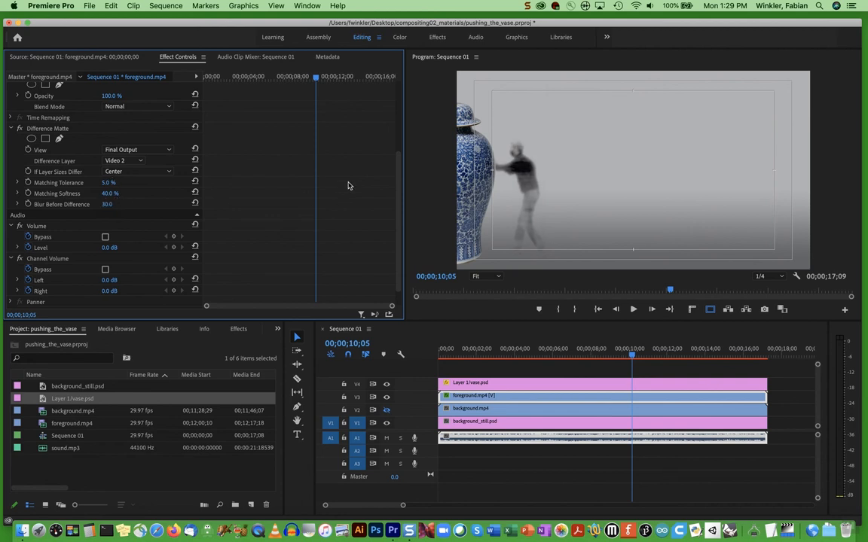